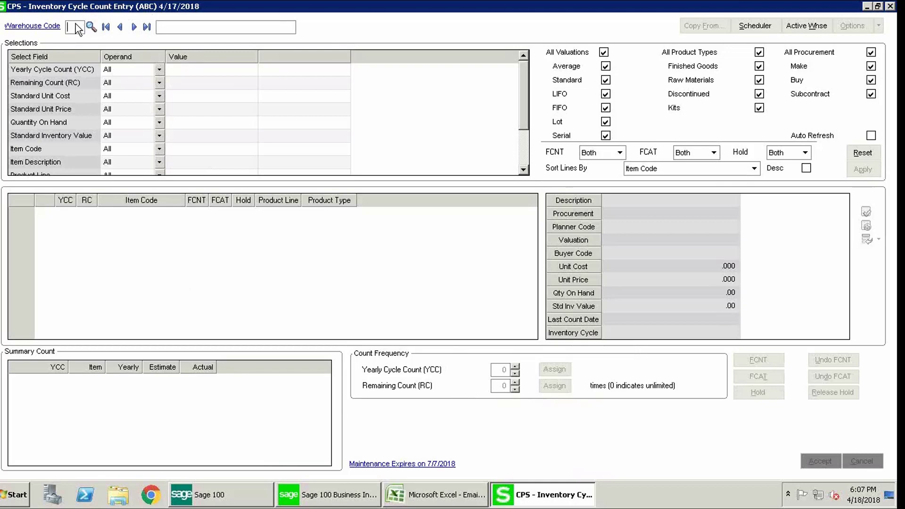
# Enter warehouse 000 to load Central Warehouse's 80 items with summary counts.
pyautogui.write('000')
pyautogui.press('Tab')
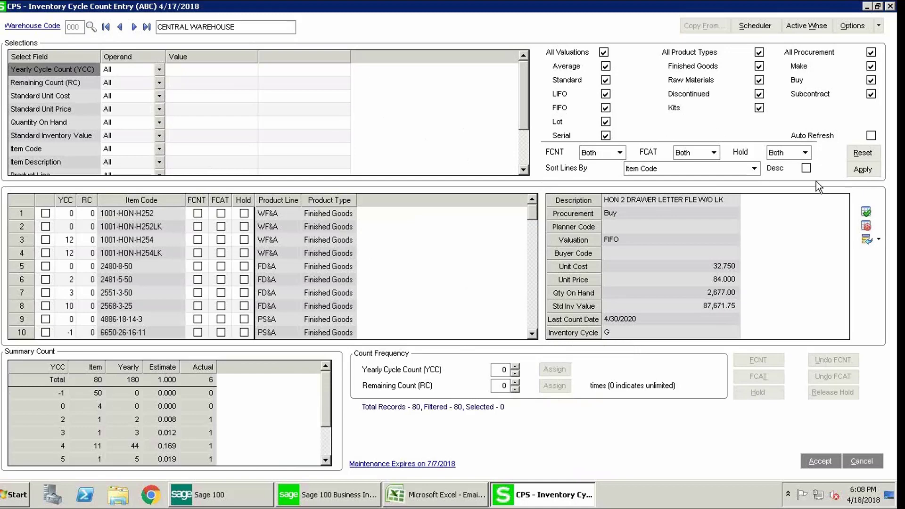
# Enable Auto Refresh, briefly exclude Average and Standard valuations, then include both again.
pyautogui.click(871, 136)
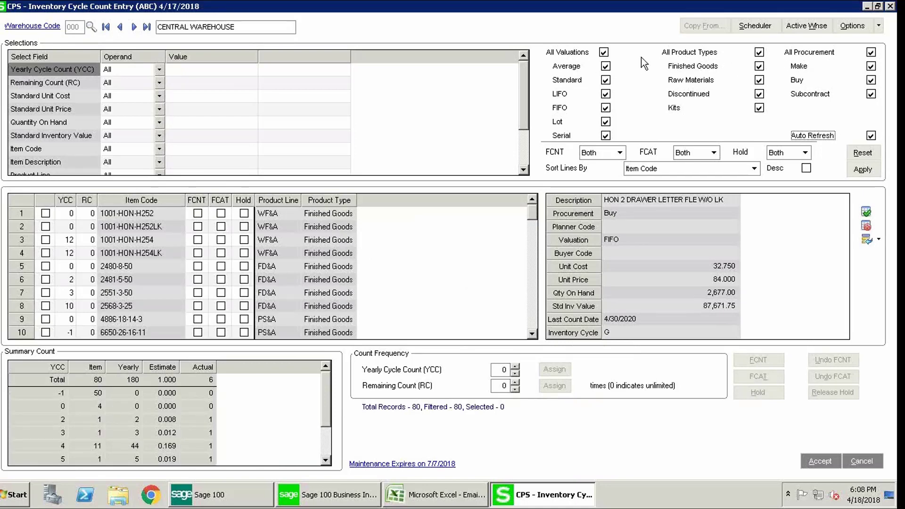
pyautogui.click(606, 66)
pyautogui.click(606, 80)
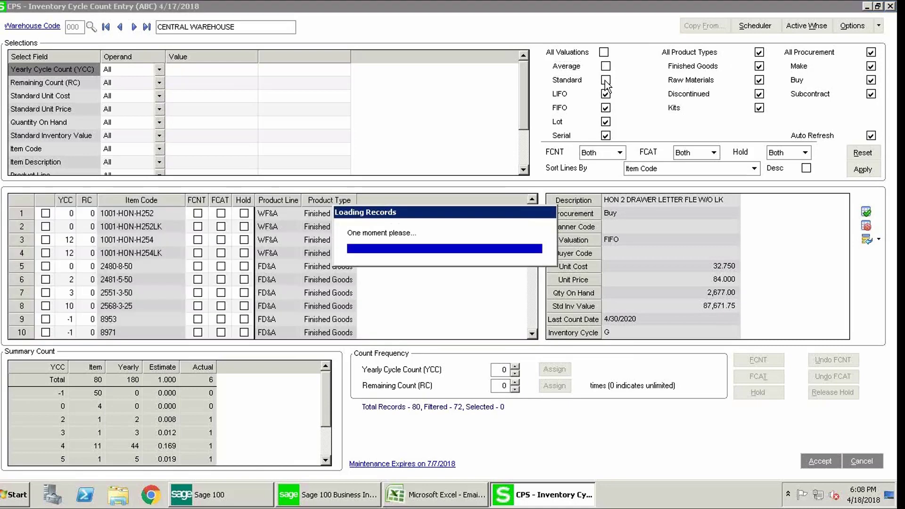
pyautogui.click(606, 65)
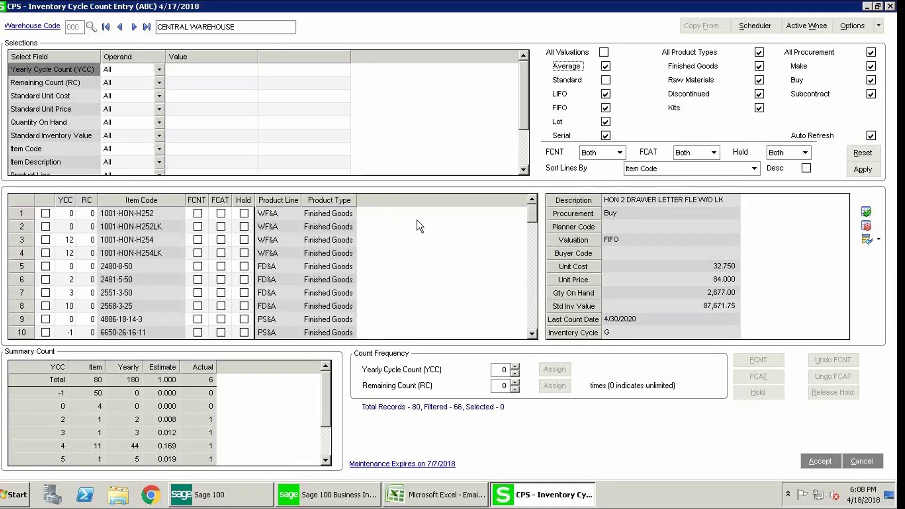
pyautogui.click(606, 80)
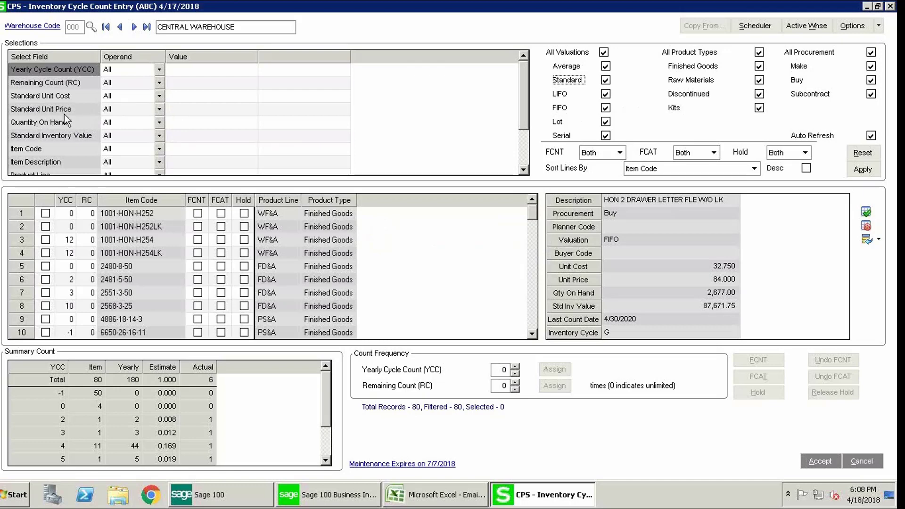
# Filter items to Standard Unit Price greater than 1000, leaving 8 of 80 records.
pyautogui.click(160, 111)
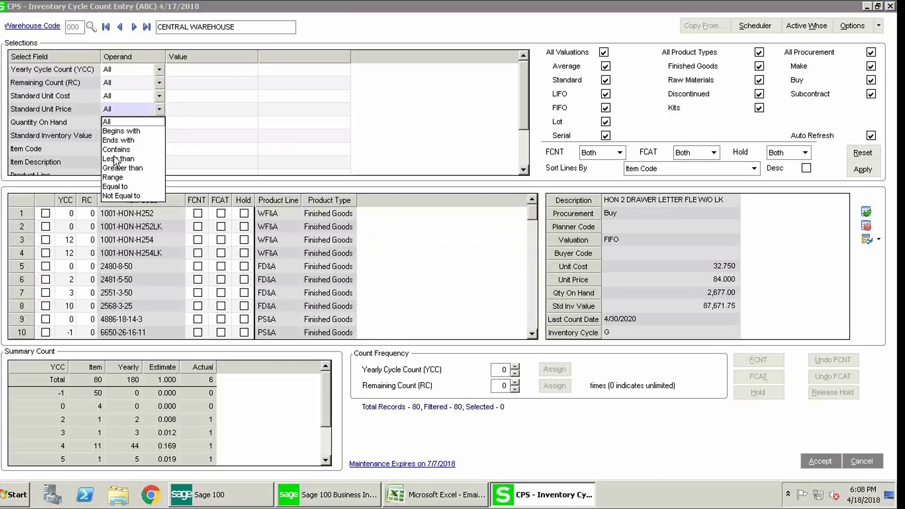
pyautogui.click(134, 168)
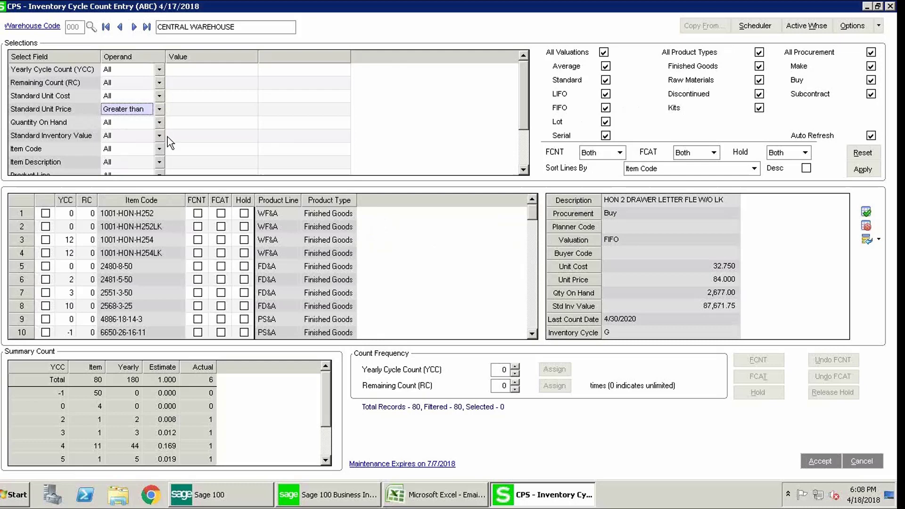
pyautogui.click(194, 106)
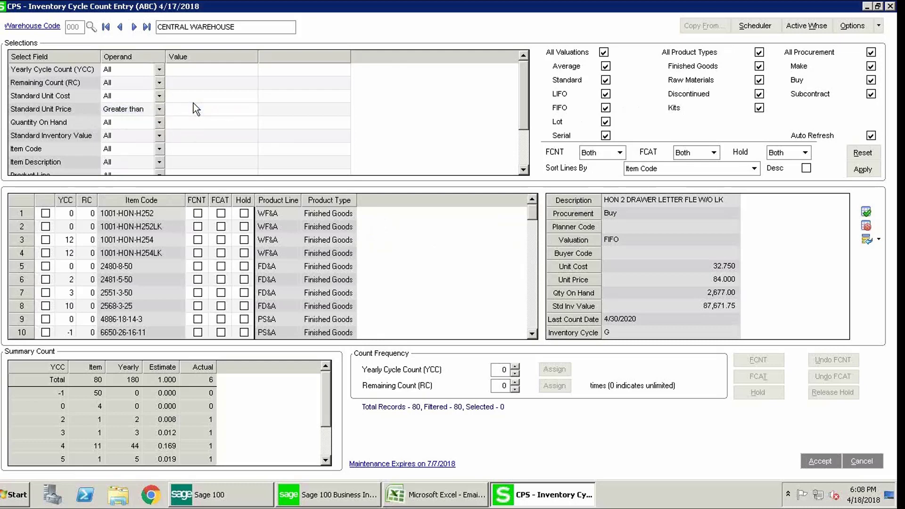
pyautogui.write('1000')
pyautogui.press('Tab')
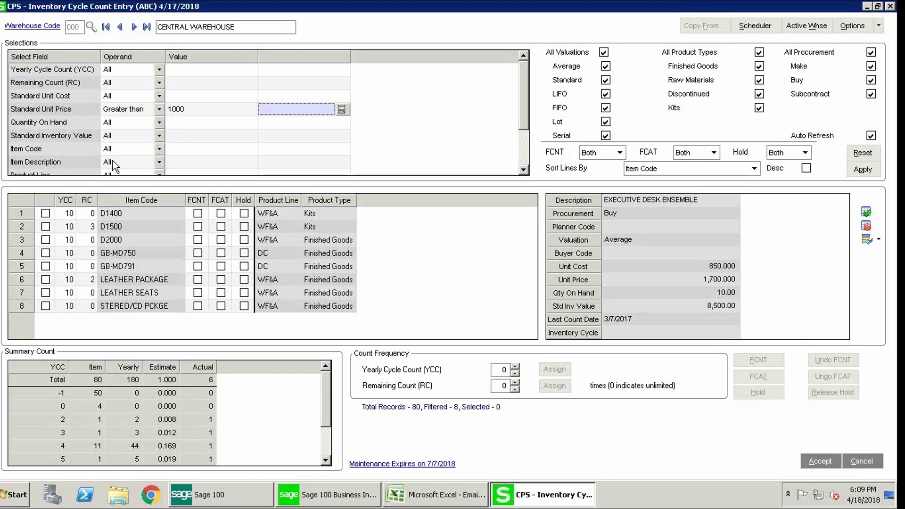
# Select all 8 filtered items and assign them a yearly cycle count of 10.
pyautogui.click(21, 199)
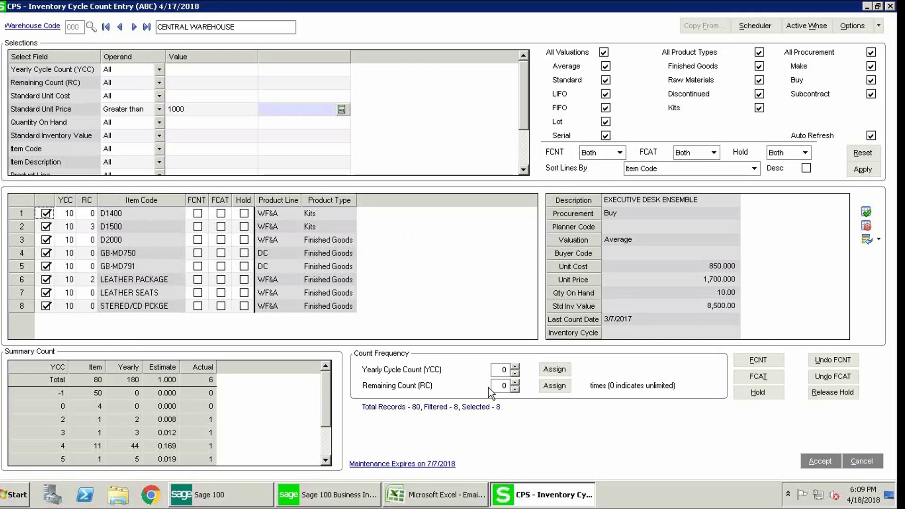
pyautogui.doubleClick(515, 367)
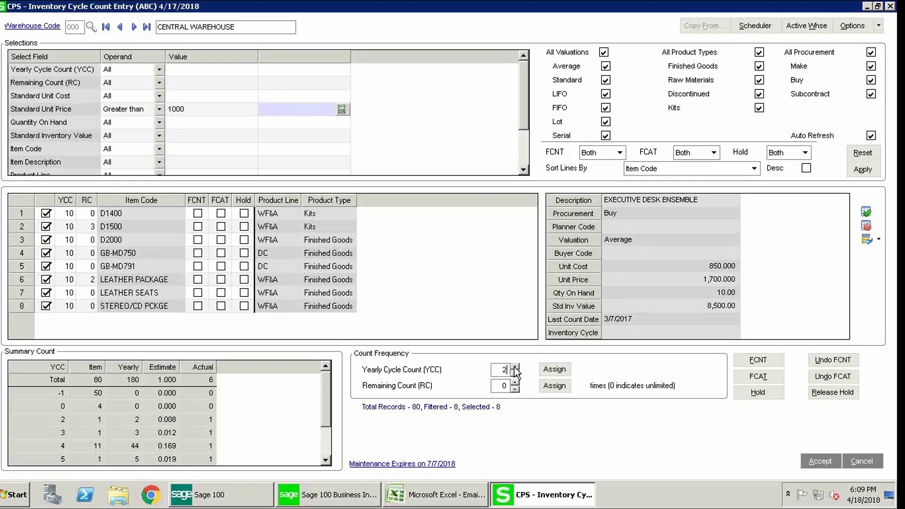
pyautogui.click(514, 367)
pyautogui.click(515, 367)
pyautogui.click(515, 367)
pyautogui.click(514, 368)
pyautogui.click(514, 367)
pyautogui.click(515, 367)
pyautogui.click(514, 367)
pyautogui.click(550, 373)
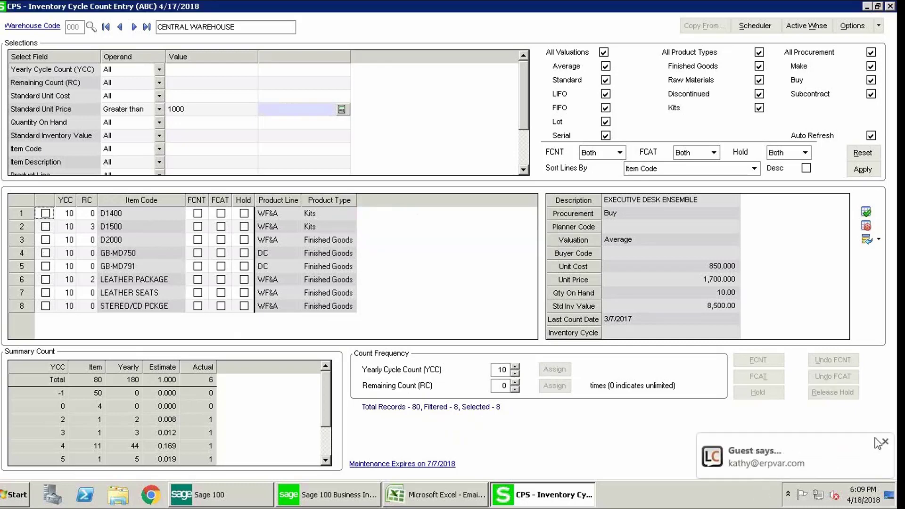
pyautogui.click(876, 440)
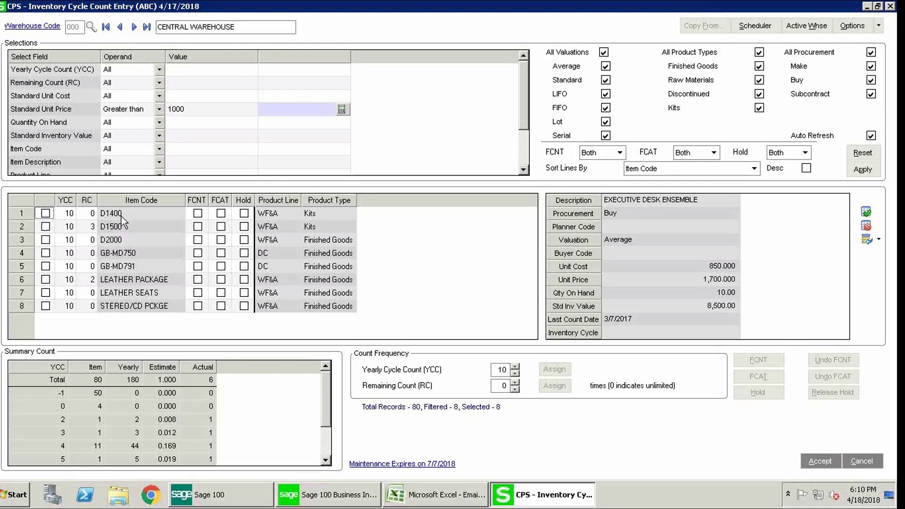
pyautogui.click(90, 214)
pyautogui.click(91, 226)
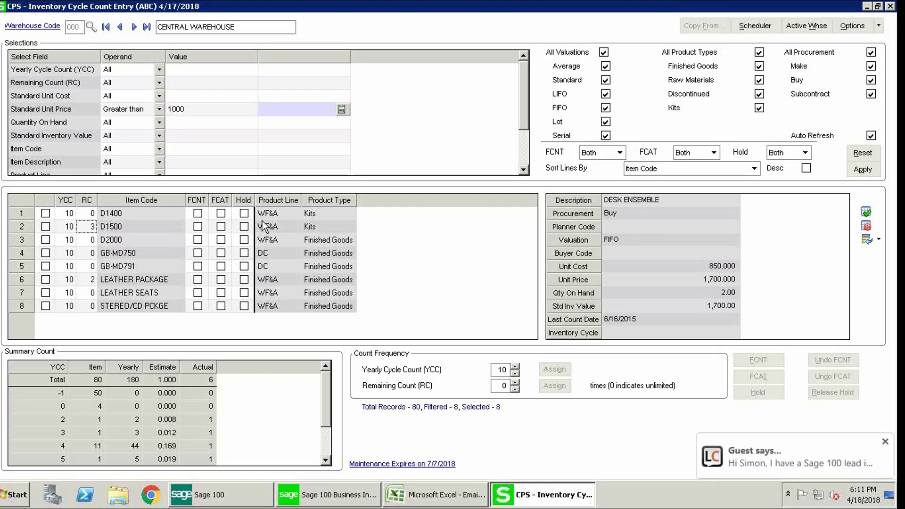
pyautogui.click(884, 443)
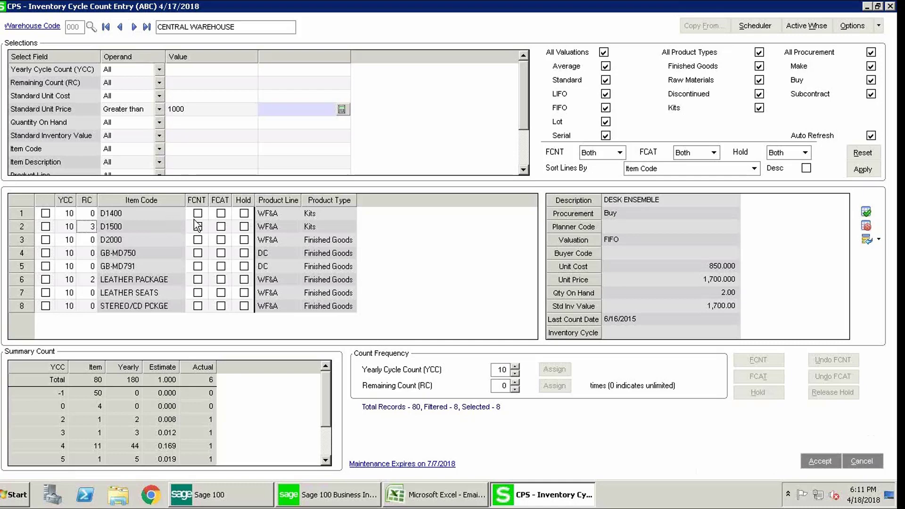
# Leave D1400 without a forced count and open the weekly ICC-ABC job in Task Scheduler.
pyautogui.click(199, 214)
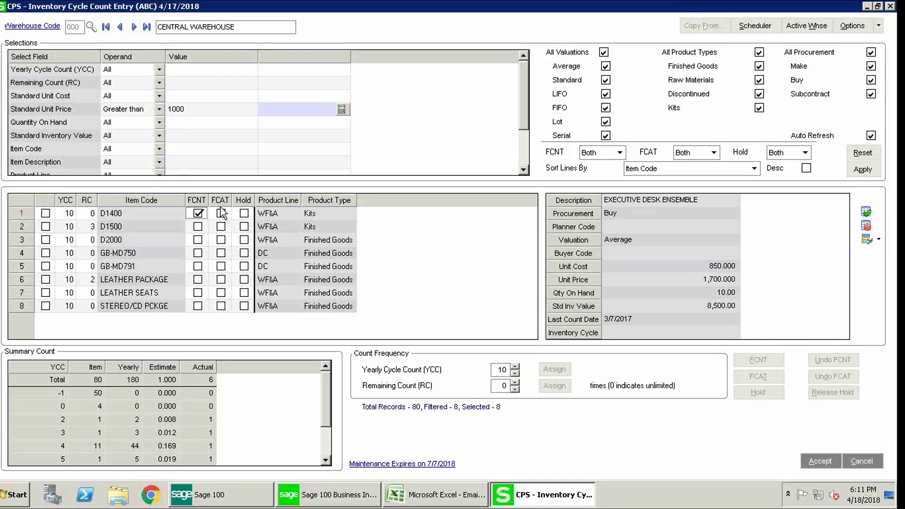
pyautogui.click(198, 213)
pyautogui.click(744, 31)
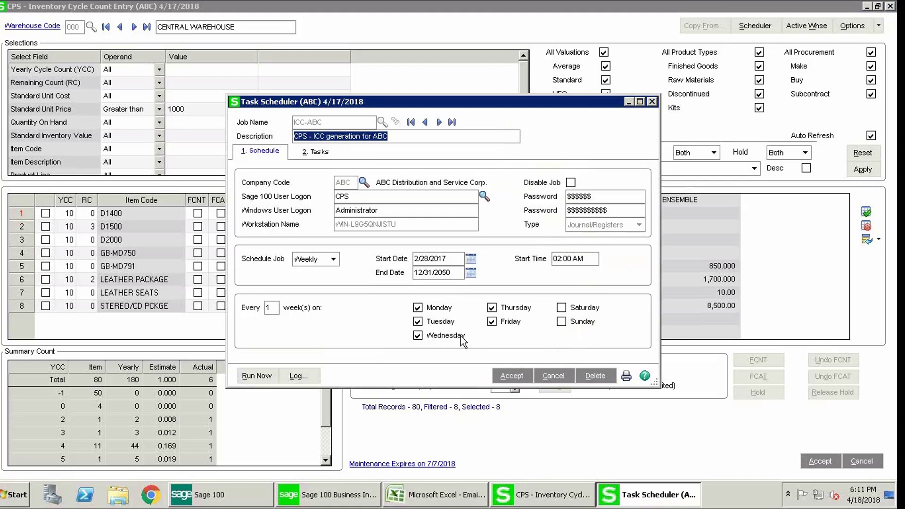
# Close Task Scheduler and show the active warehouse list with 000 CENTRAL WAREHOUSE.
pyautogui.click(651, 101)
pyautogui.click(806, 27)
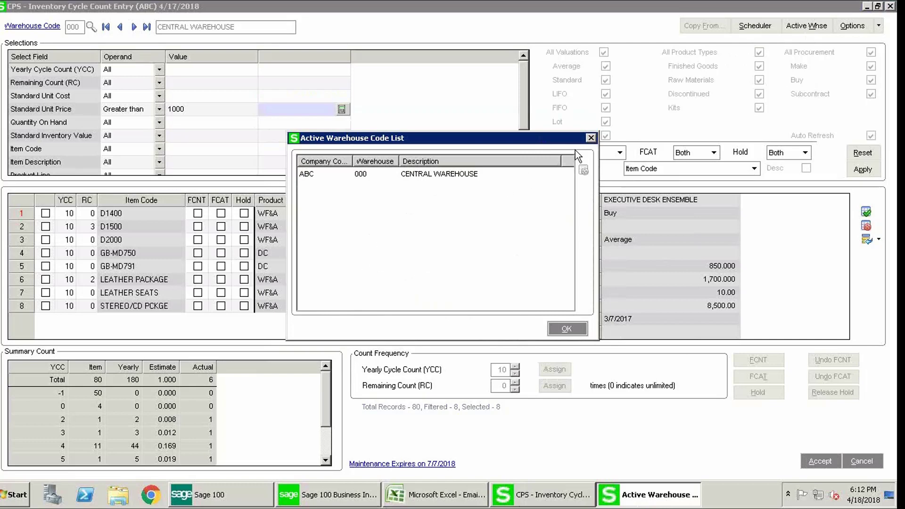
# Dismiss the warehouse list and view the Inventory Cycle Count Options dialog.
pyautogui.click(591, 137)
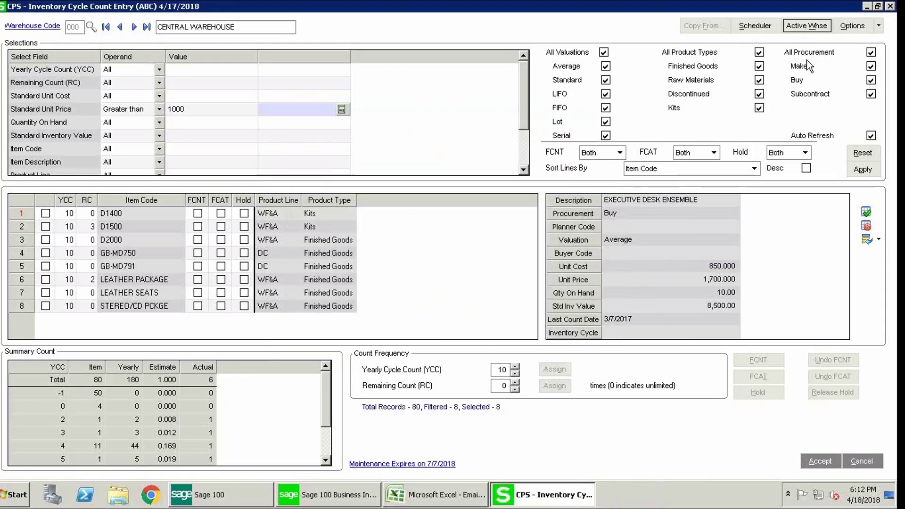
pyautogui.click(853, 25)
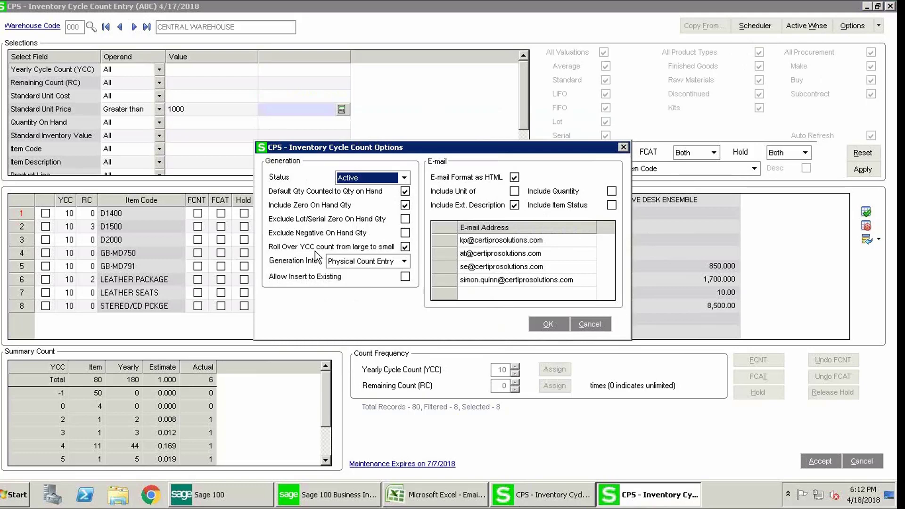
# Close the cycle count options and bring up Exception Days Maintenance.
pyautogui.click(624, 147)
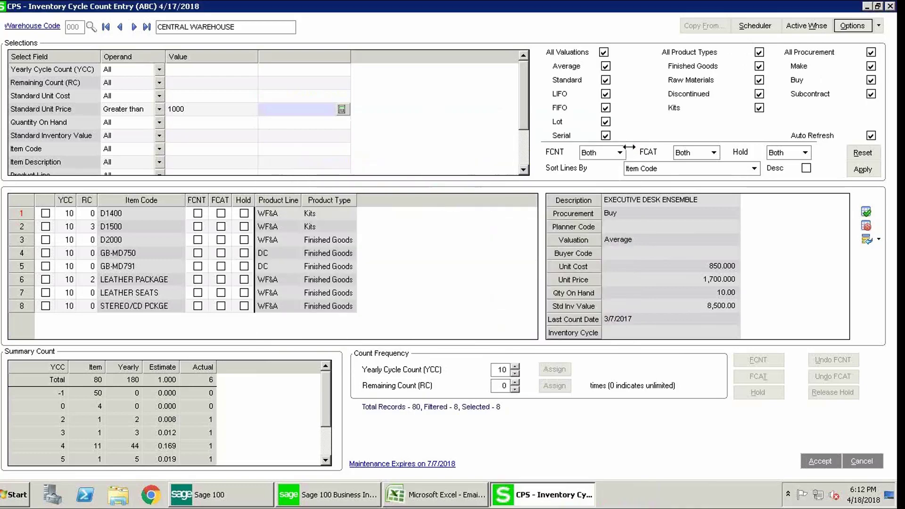
pyautogui.click(878, 26)
pyautogui.click(863, 41)
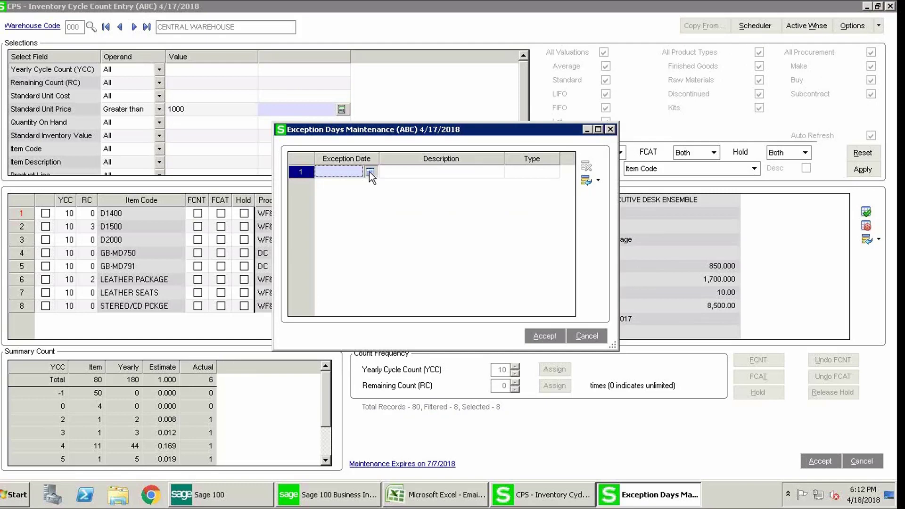
# Enter a 4/18/2018 Holiday exception day, then close the list without saving it.
pyautogui.click(370, 171)
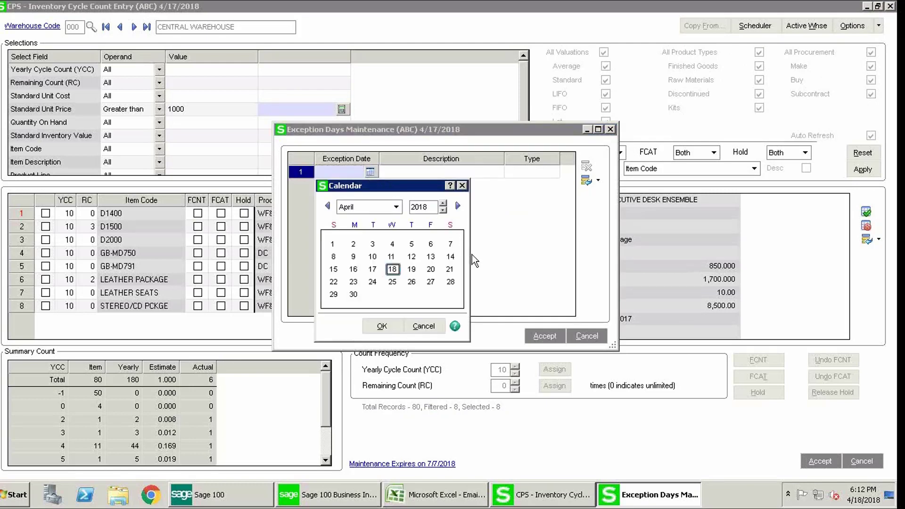
pyautogui.doubleClick(392, 269)
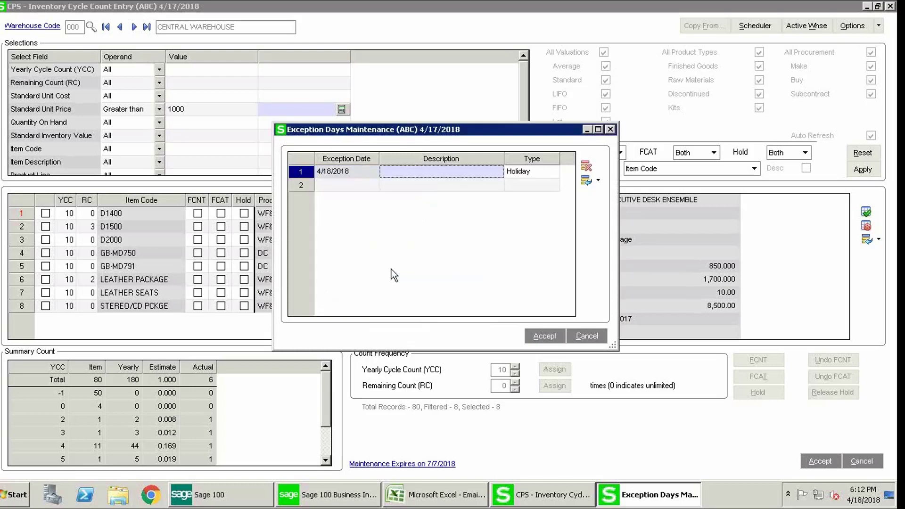
pyautogui.click(541, 174)
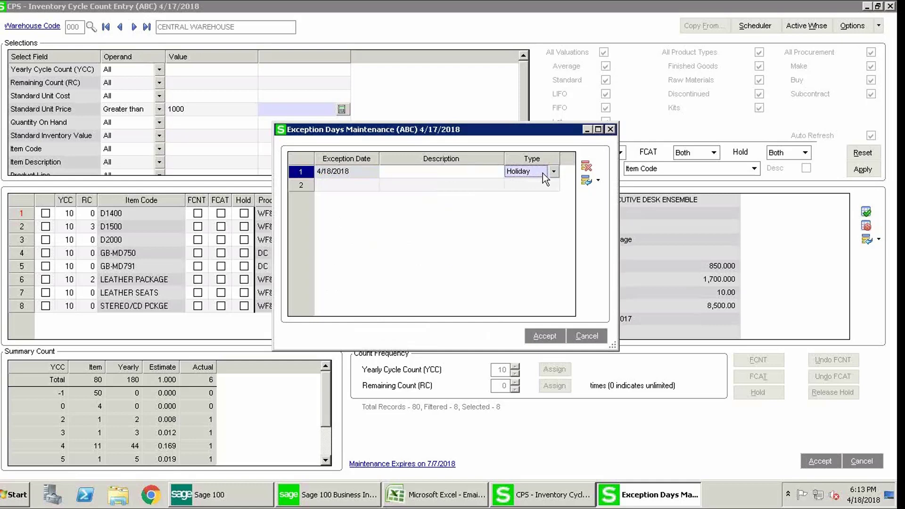
pyautogui.click(609, 131)
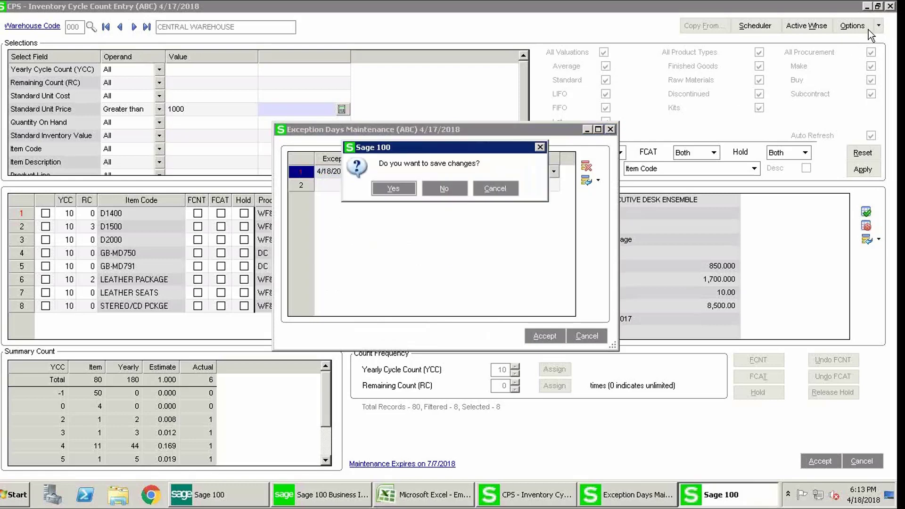
pyautogui.click(444, 187)
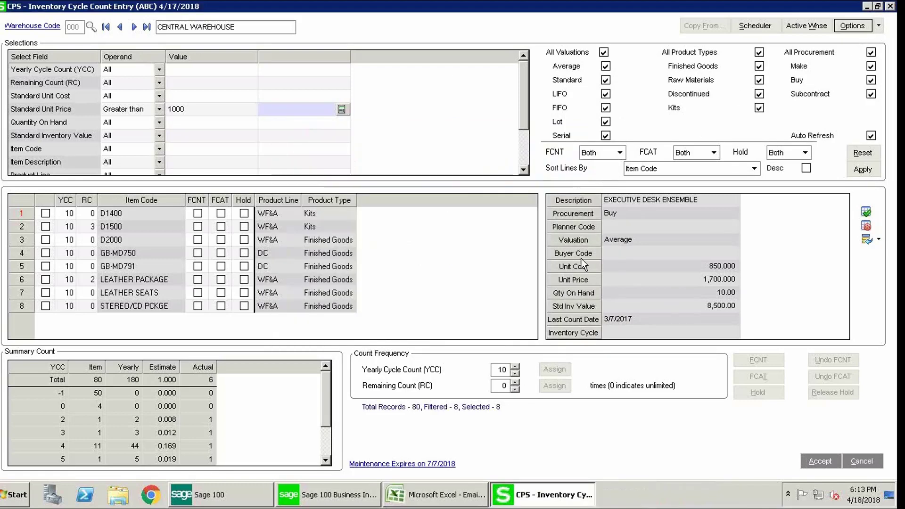
# Review the cycle count options, then minimize the entry window to reveal the cycle count history tasks.
pyautogui.click(869, 26)
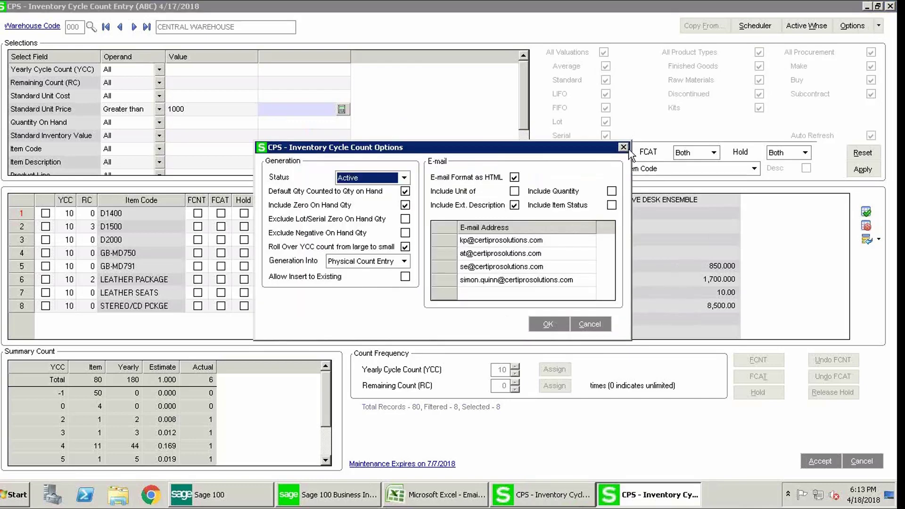
pyautogui.click(623, 149)
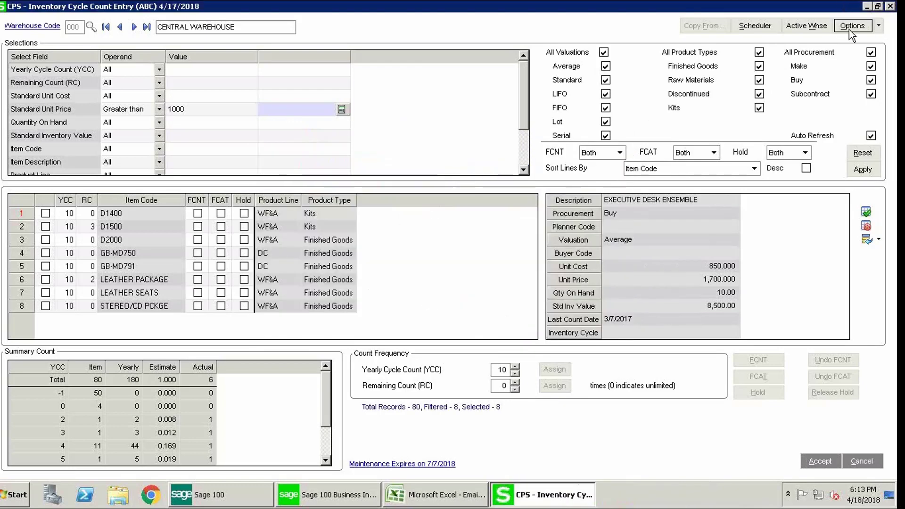
pyautogui.click(879, 27)
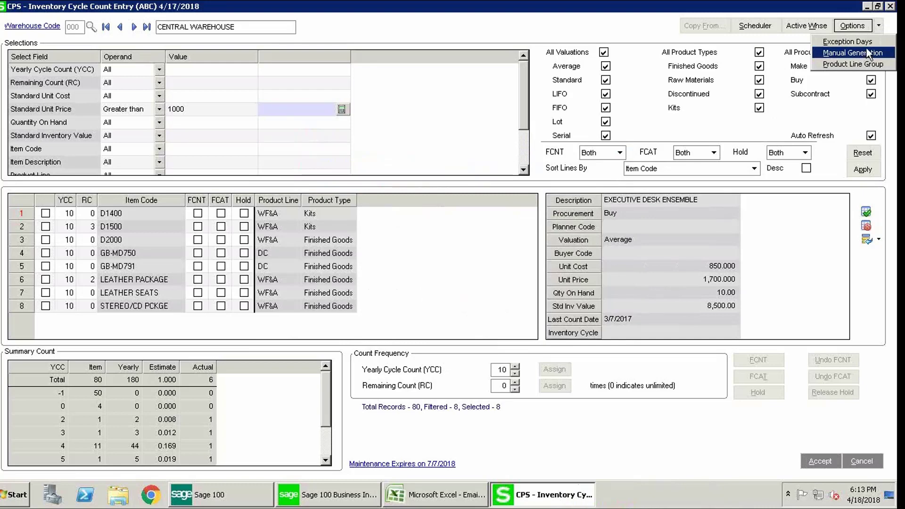
pyautogui.click(866, 6)
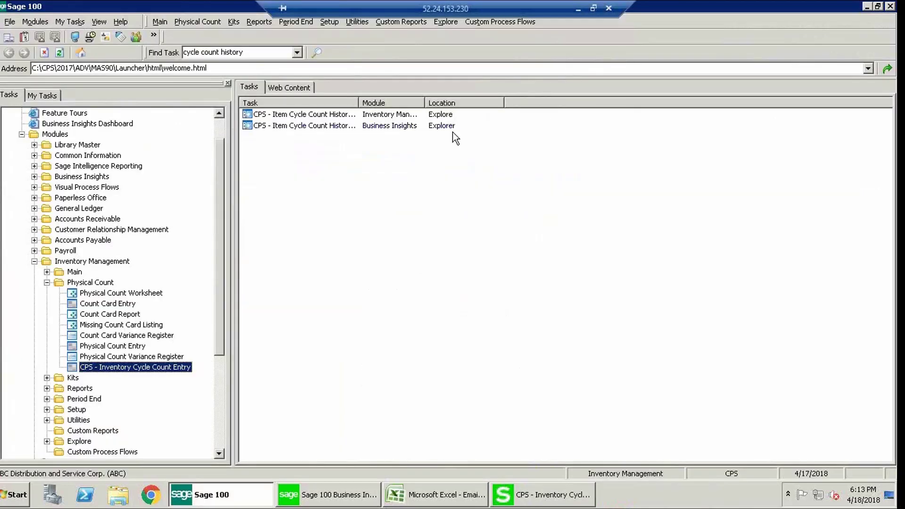
# Review the 7-item 'Email to warehouse' Excel count sheet and close it without saving.
pyautogui.click(866, 6)
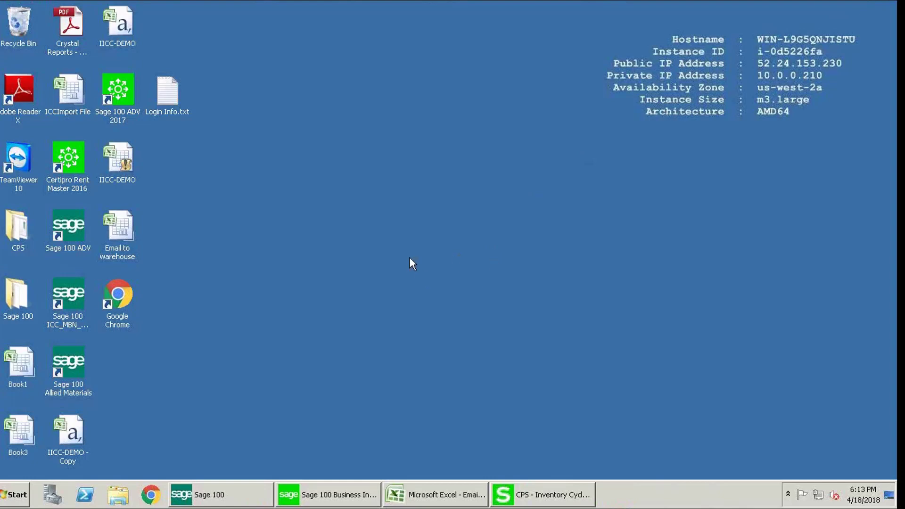
pyautogui.click(448, 495)
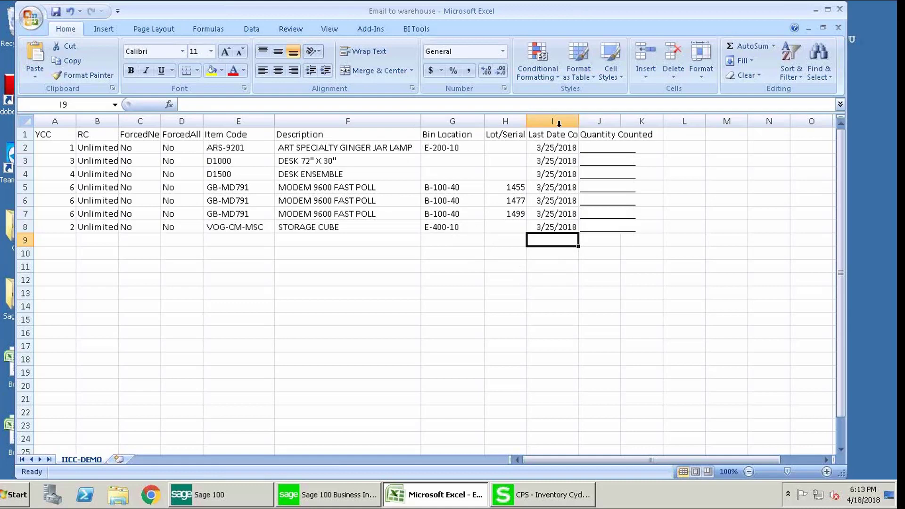
pyautogui.click(841, 8)
pyautogui.click(453, 279)
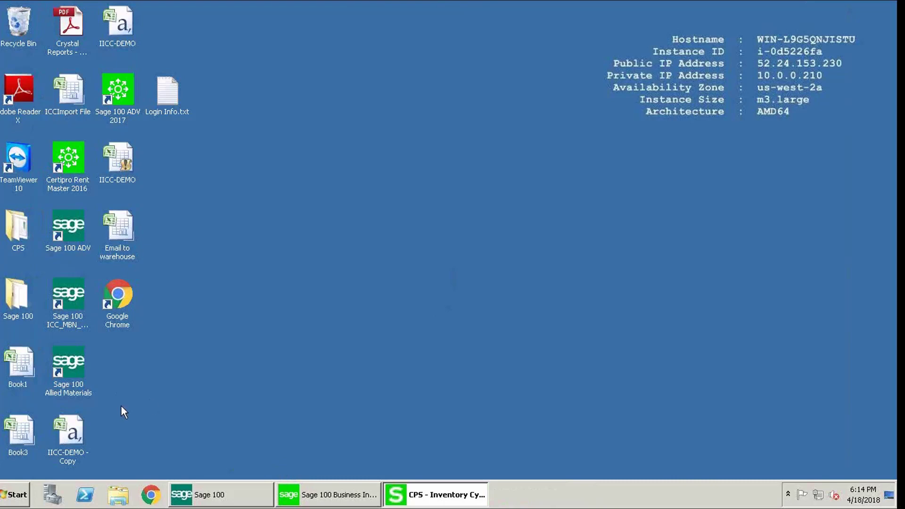
# Open Physical Count Entry for warehouse 000 (CENTRAL WAREHOUSE), review the counted lines, then close it.
pyautogui.click(258, 503)
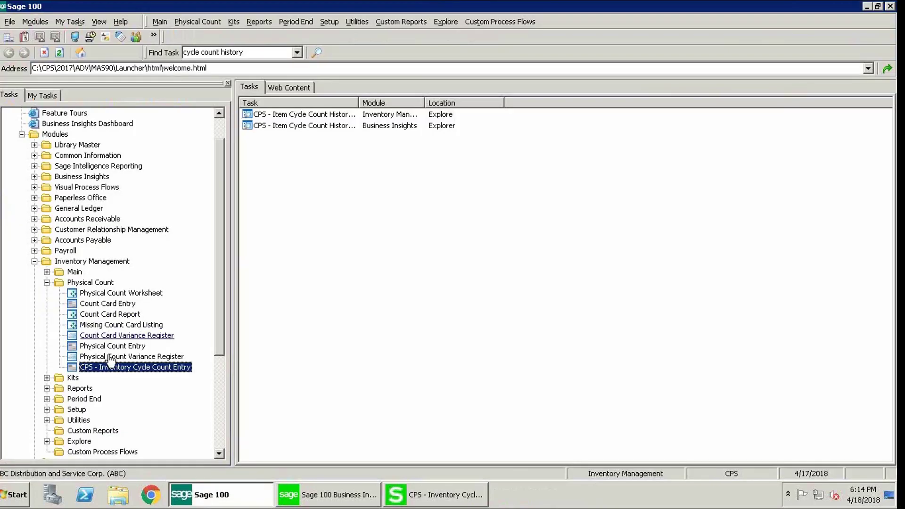
pyautogui.click(111, 346)
pyautogui.doubleClick(109, 348)
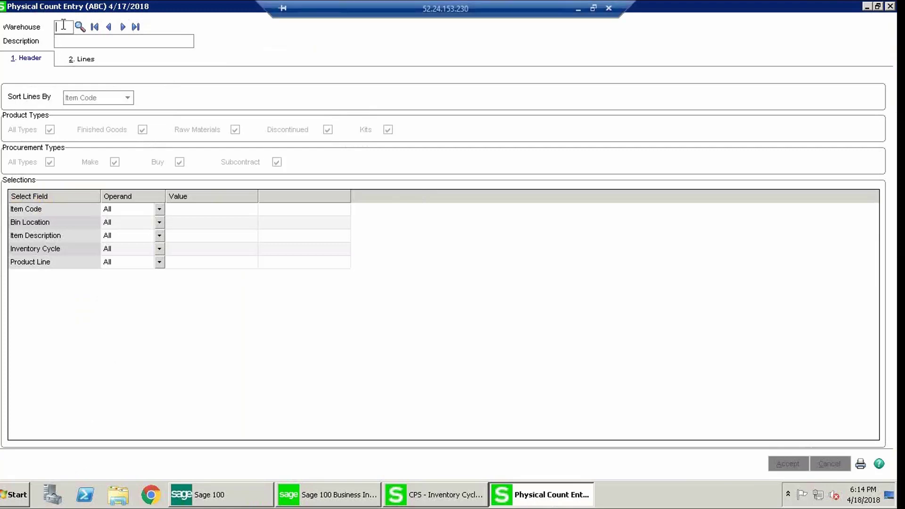
pyautogui.write('000')
pyautogui.press('Tab')
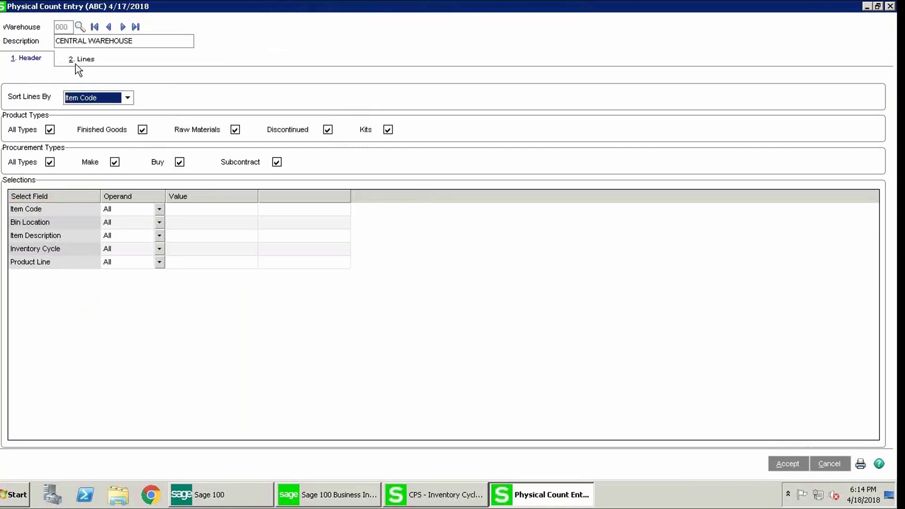
pyautogui.click(76, 64)
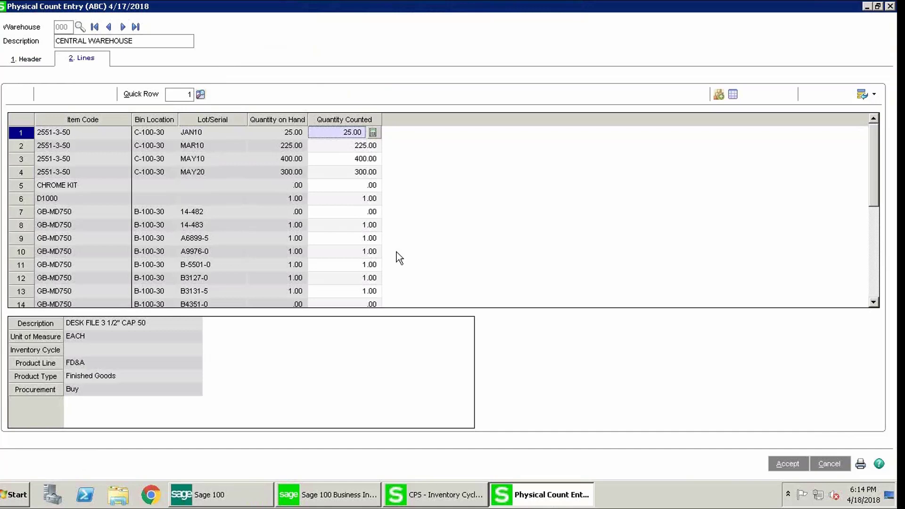
pyautogui.click(890, 7)
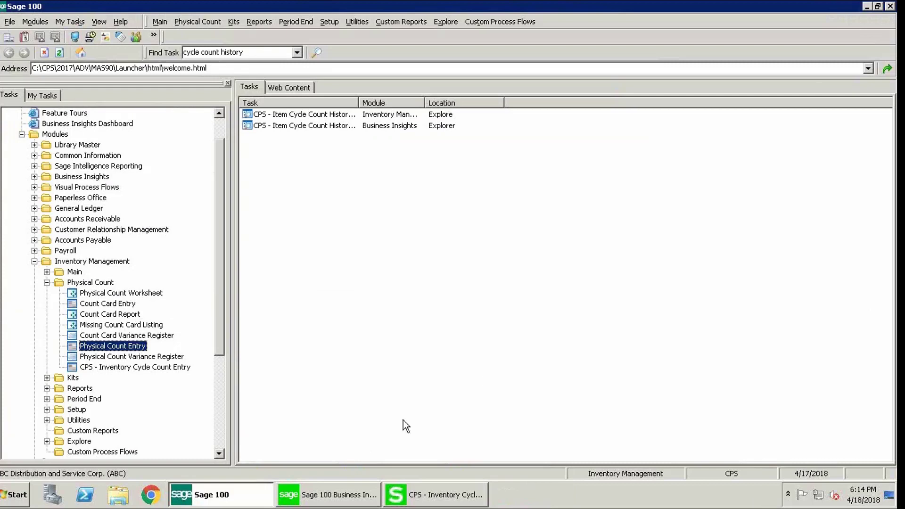
# Bring up the 27-row Inventory Cycle Count History in Business Insights Explorer and dismiss the chat notification.
pyautogui.moveTo(349, 499)
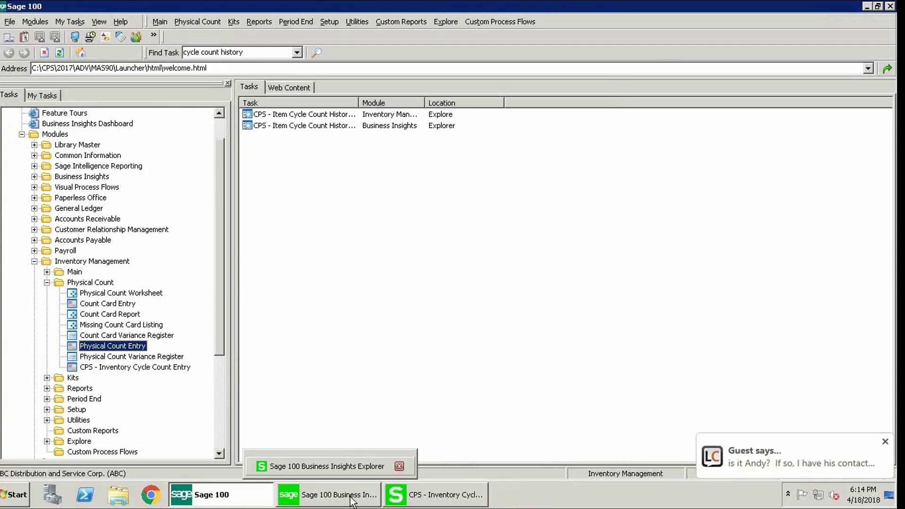
pyautogui.click(350, 499)
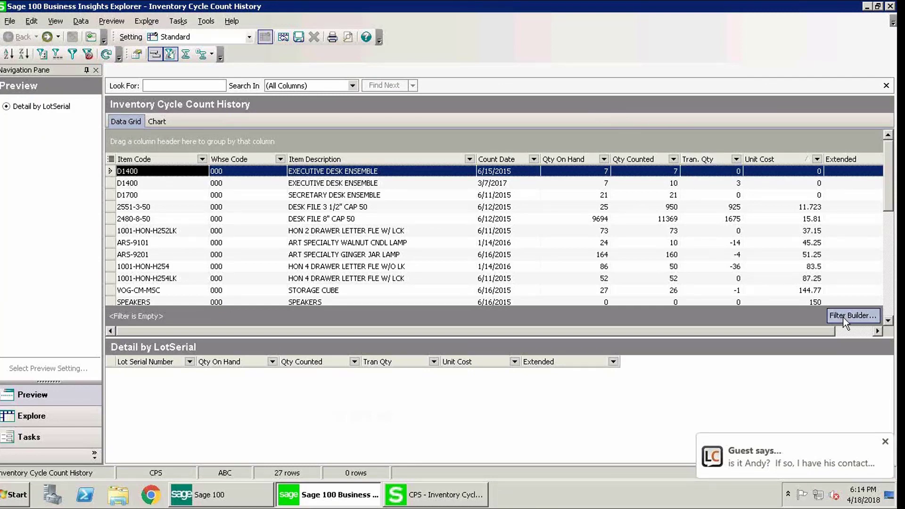
pyautogui.click(885, 442)
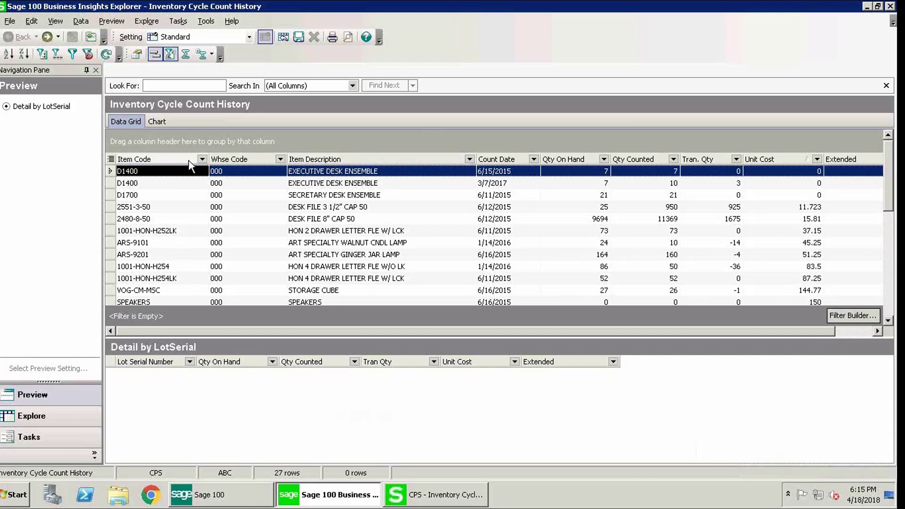
# Minimize Business Insights Explorer and return the slideshow to the 'Automated Inventory Cycle Count' title slide.
pyautogui.click(866, 8)
pyautogui.click(22, 179)
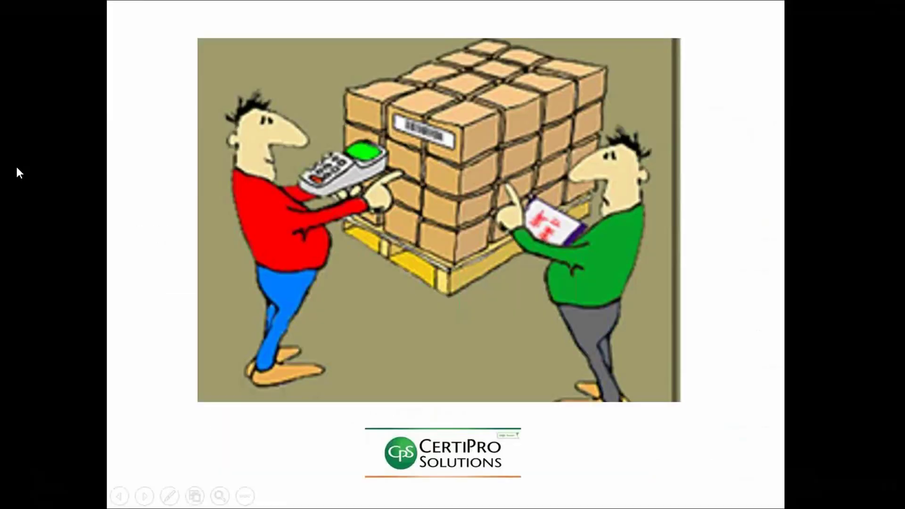
pyautogui.press('Left')
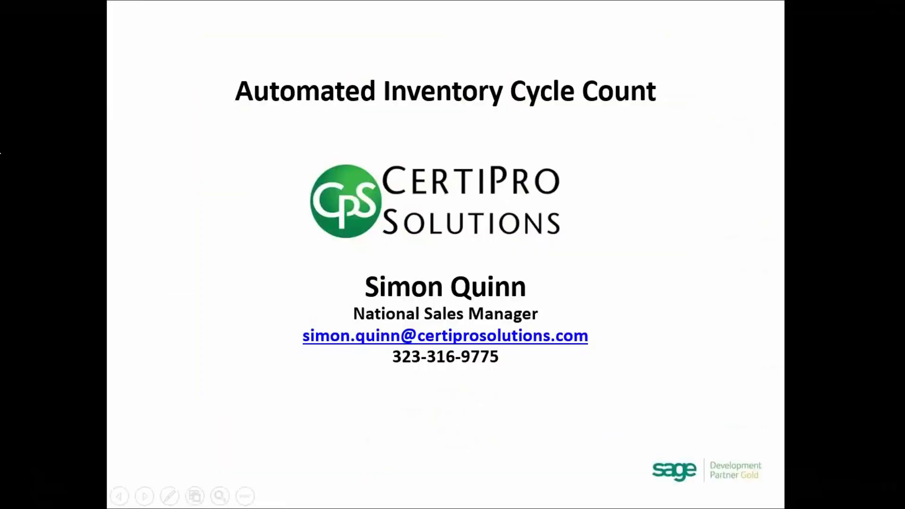
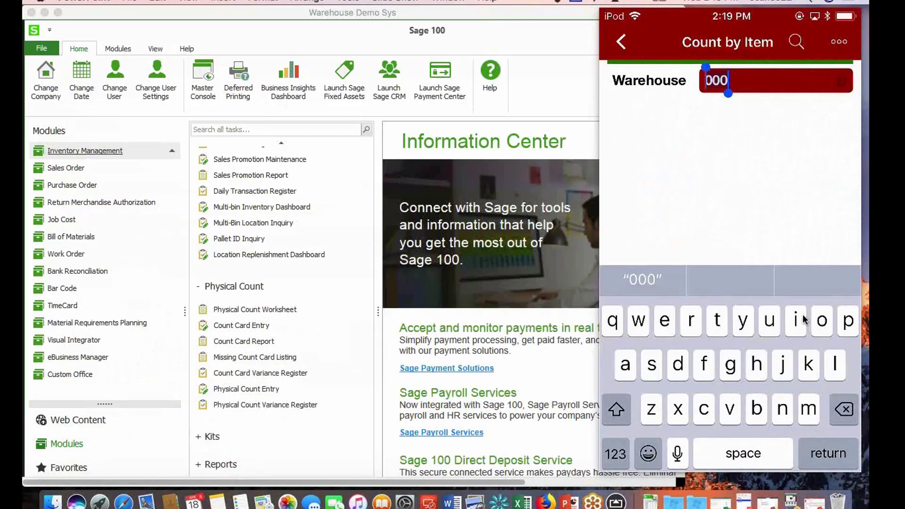
# Pick the warehouse from the lookup and enter item 6655 for counting.
pyautogui.click(806, 47)
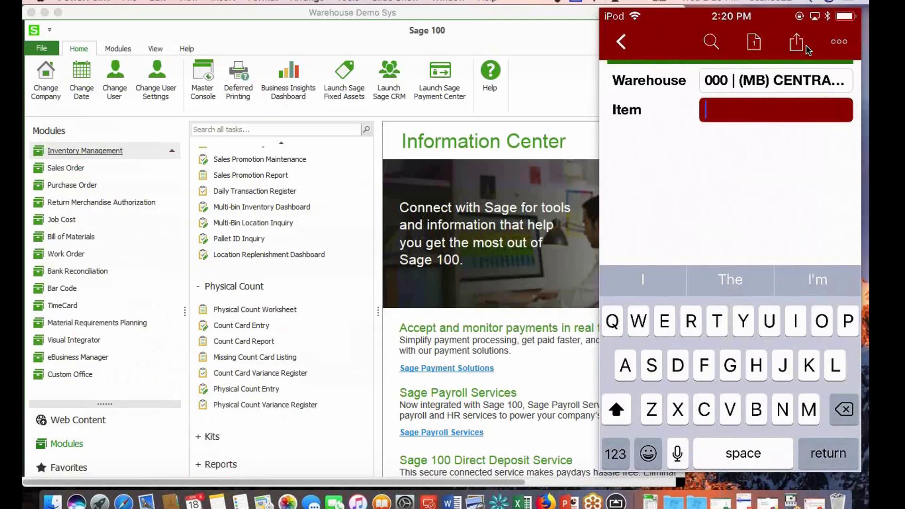
pyautogui.write('6655')
pyautogui.press('Return')
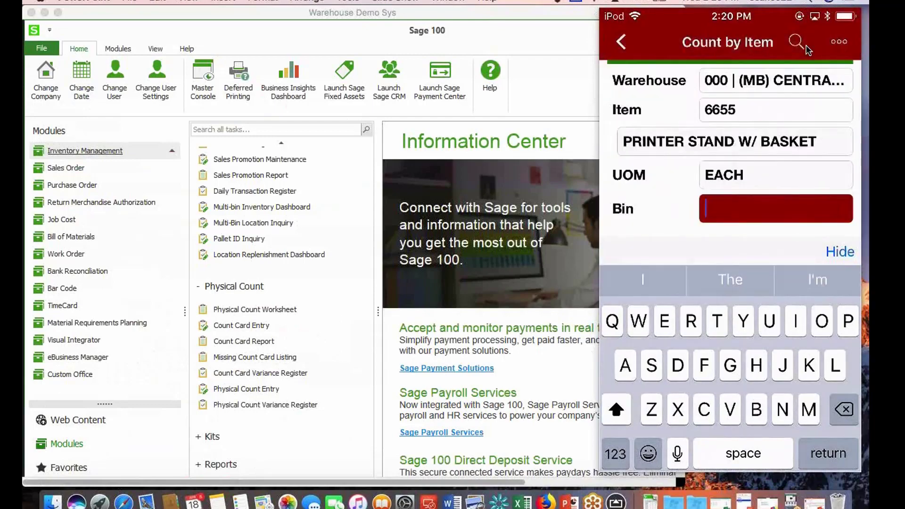
# Record item 6655's count of 300 in bin A10L, lot JAN10.
pyautogui.click(806, 49)
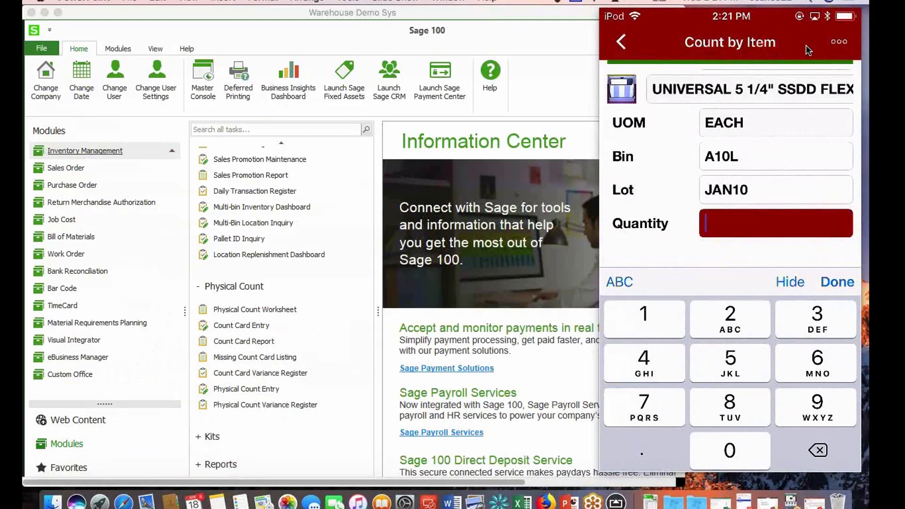
pyautogui.write('300')
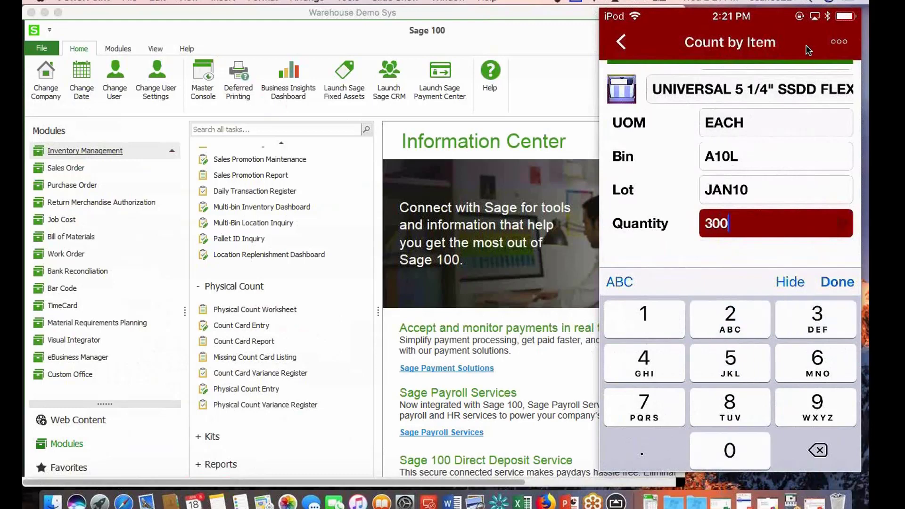
pyautogui.press('Return')
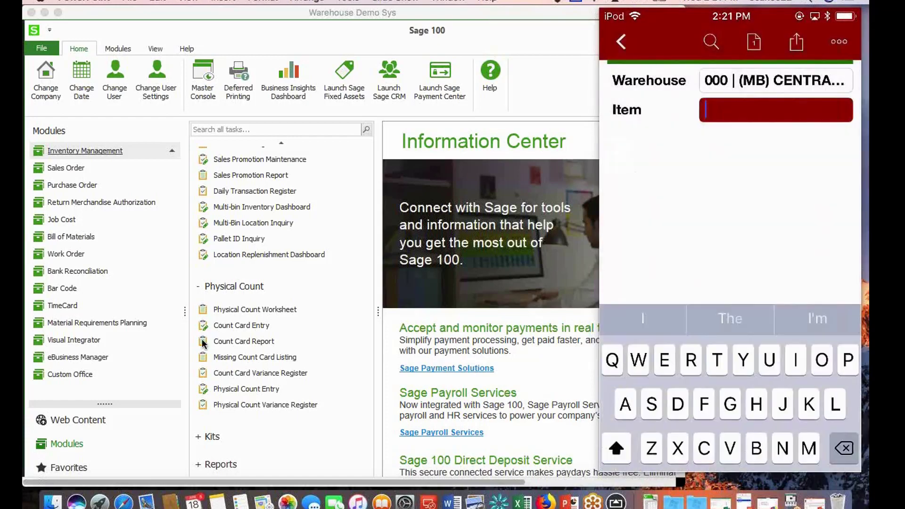
pyautogui.click(257, 389)
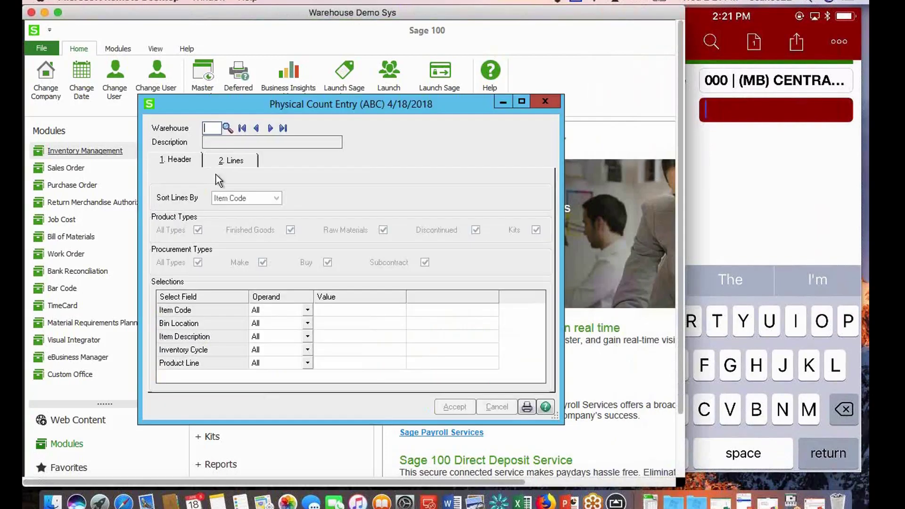
pyautogui.click(228, 127)
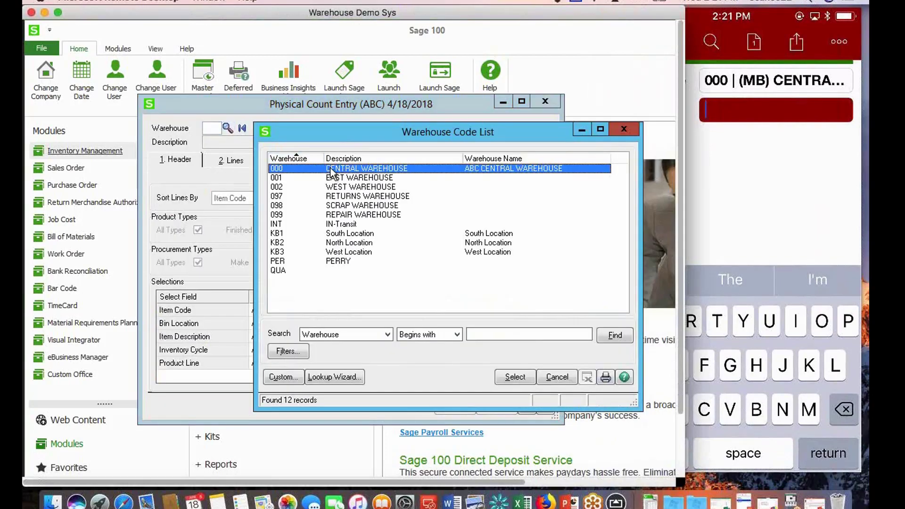
pyautogui.doubleClick(332, 169)
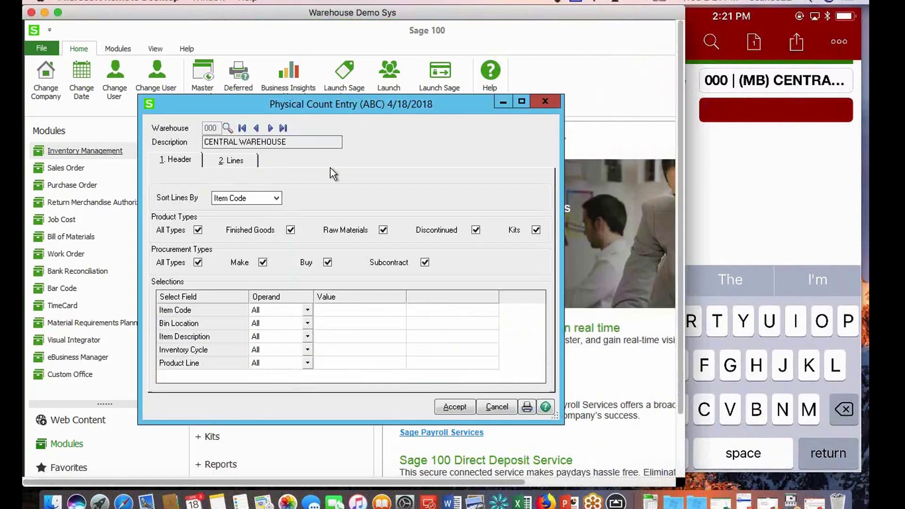
pyautogui.click(245, 163)
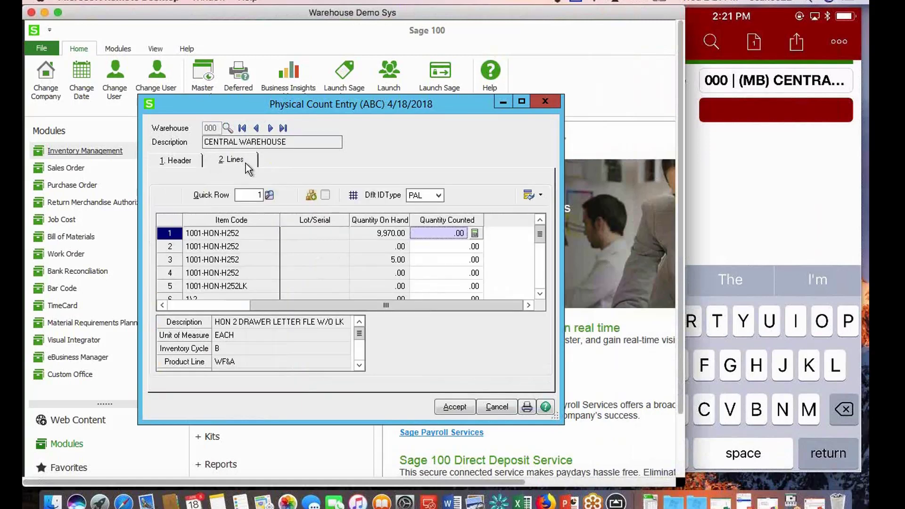
pyautogui.click(539, 295)
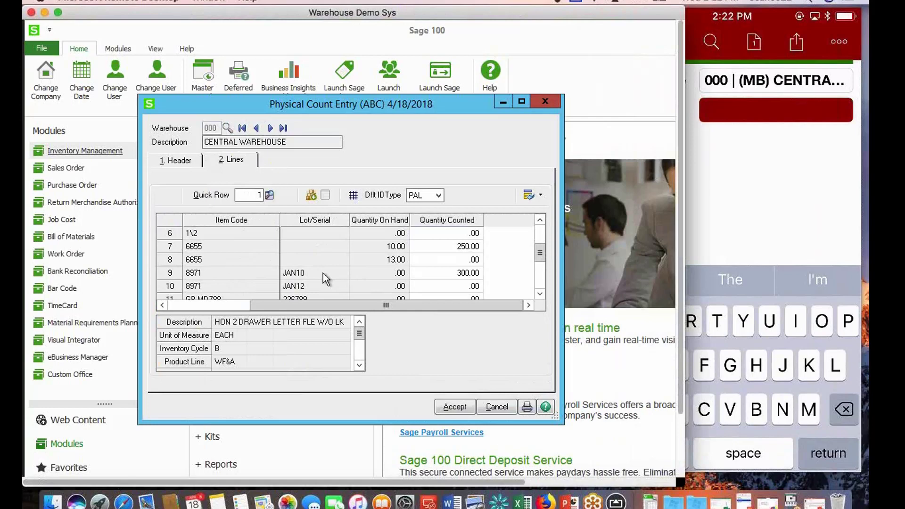
pyautogui.click(501, 407)
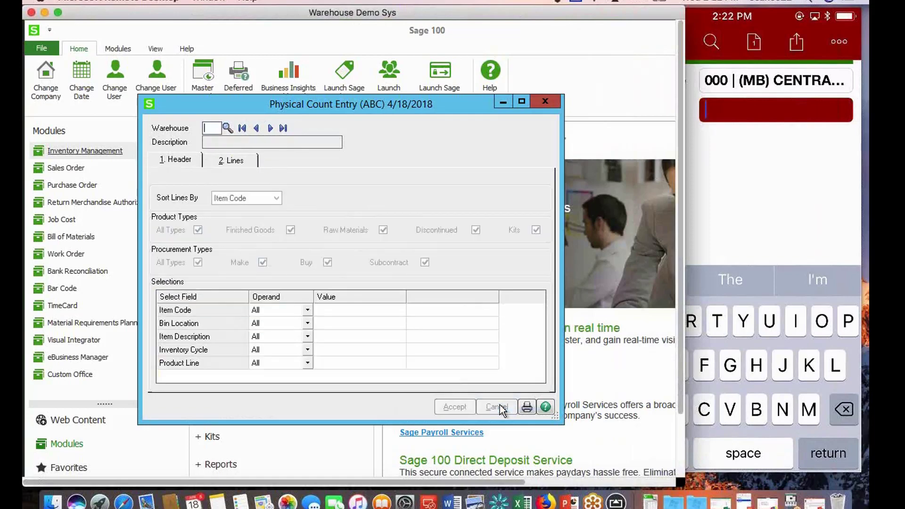
pyautogui.click(545, 100)
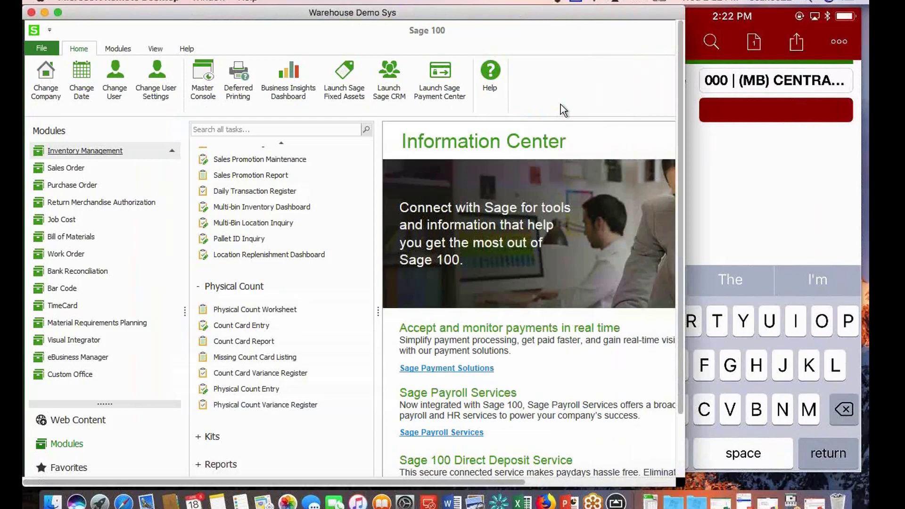
# Start Quick Picking from warehouse 000 into staging bin SHIPPING for sales order 0041818.
pyautogui.click(722, 159)
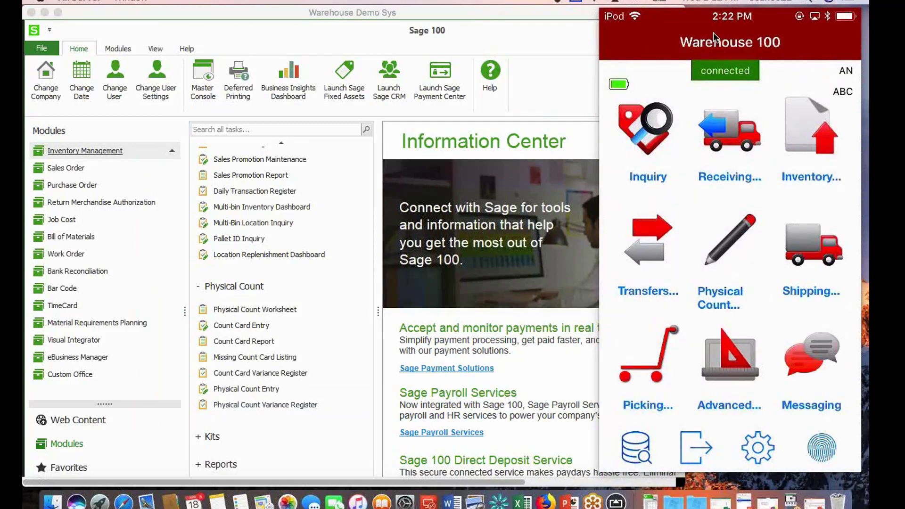
pyautogui.click(669, 414)
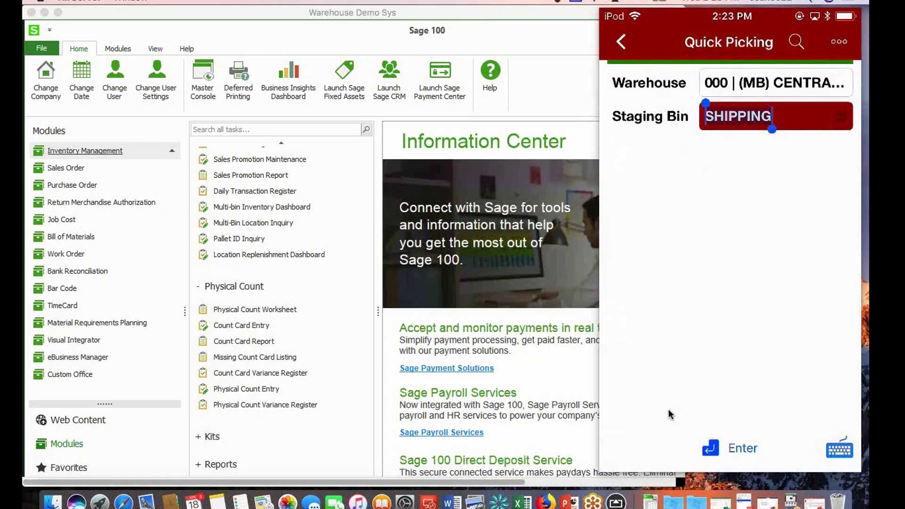
pyautogui.press('Return')
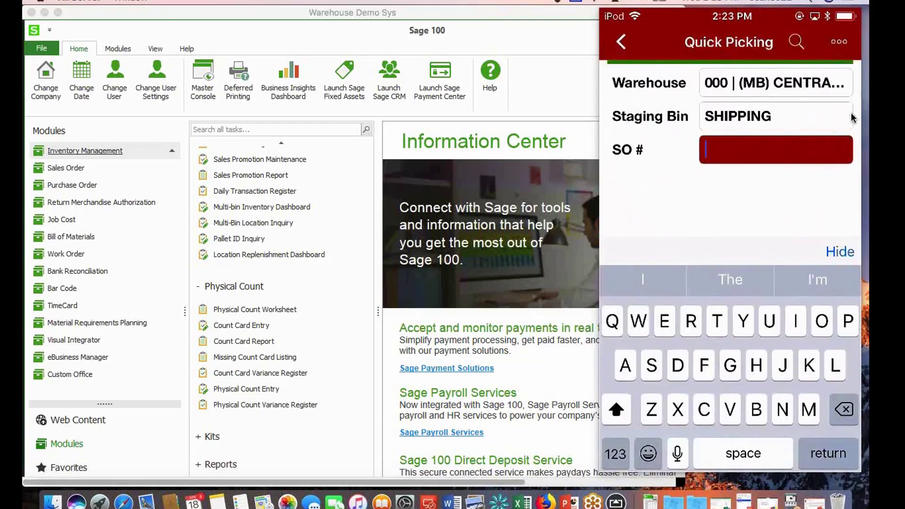
pyautogui.write('0041818')
pyautogui.press('Return')
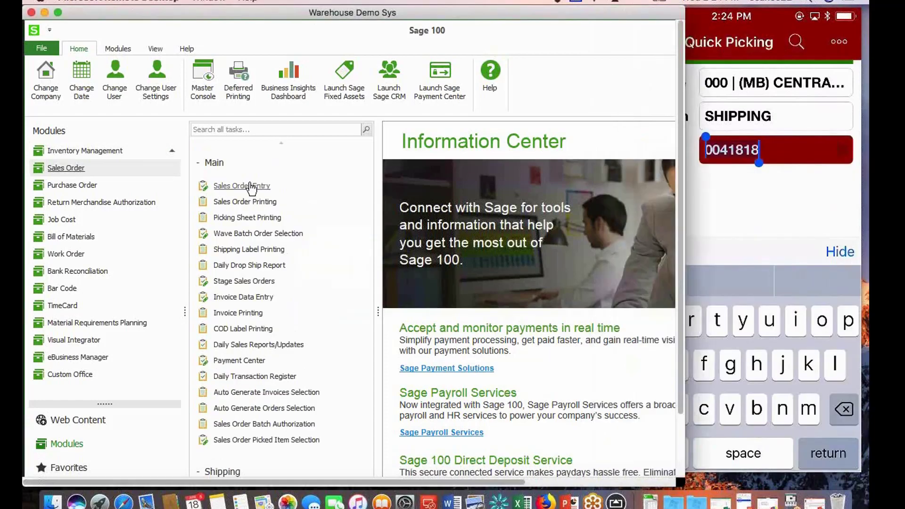
pyautogui.click(251, 187)
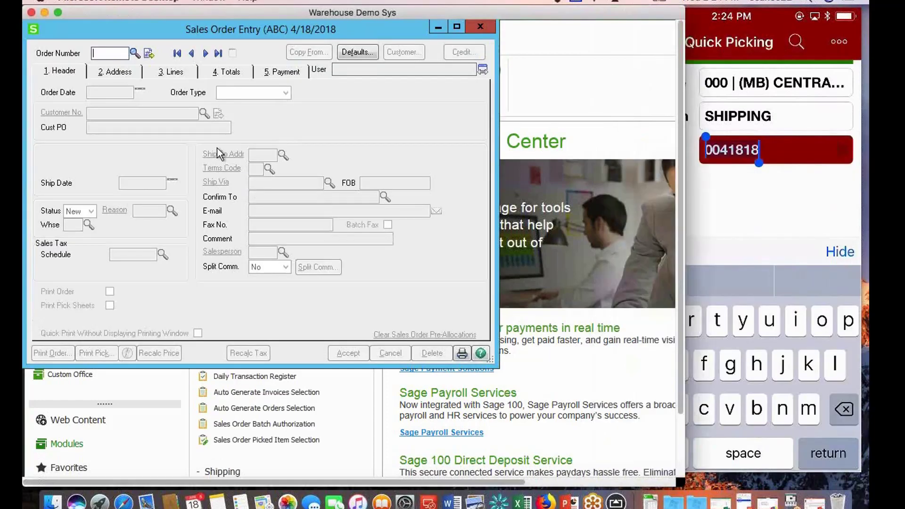
pyautogui.write('041818')
pyautogui.press('Tab')
pyautogui.click(168, 72)
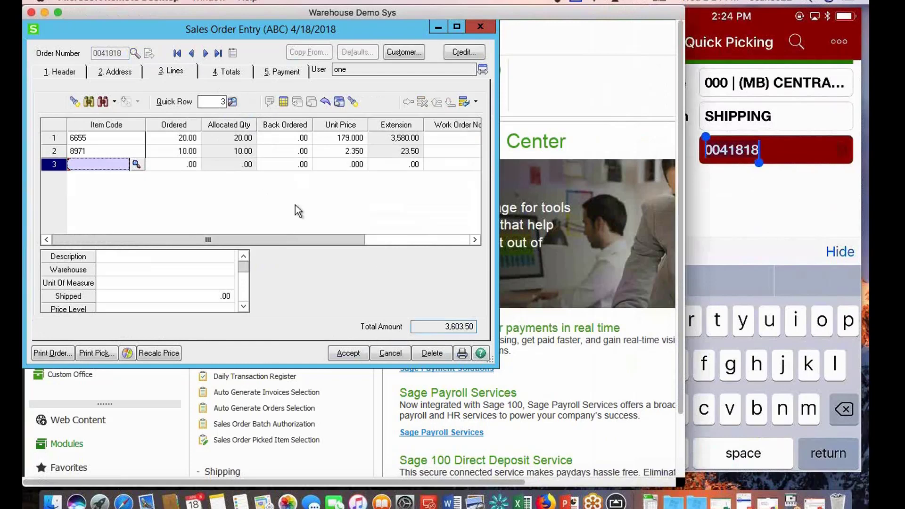
pyautogui.click(392, 353)
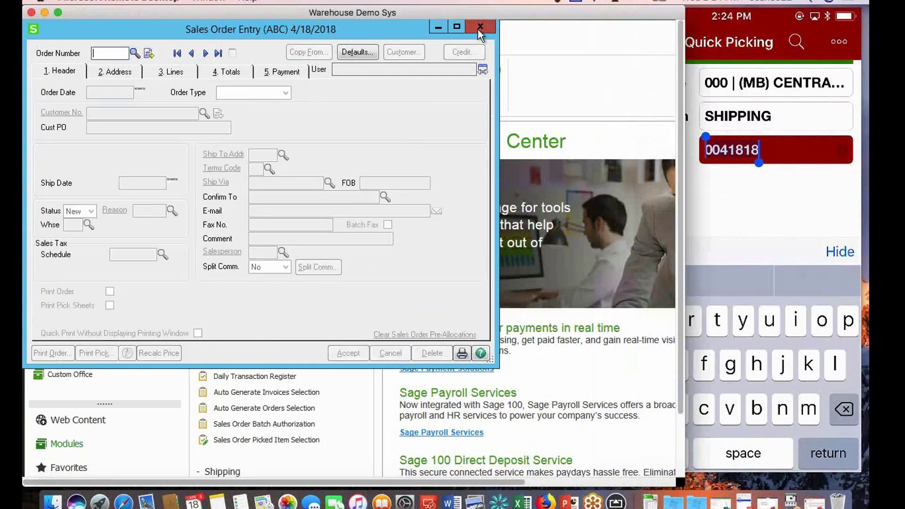
pyautogui.click(478, 29)
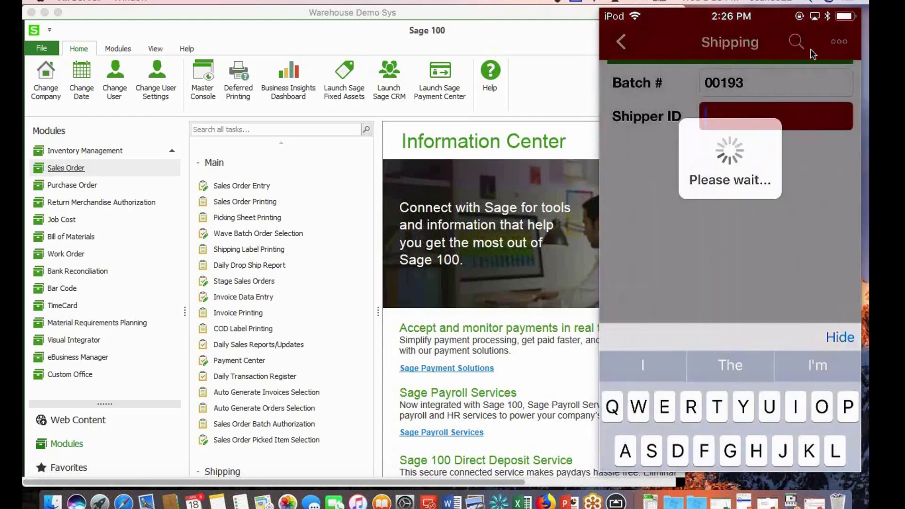
# Enter shipper ID 1 and sales order 0000227 for shipping.
pyautogui.write('1')
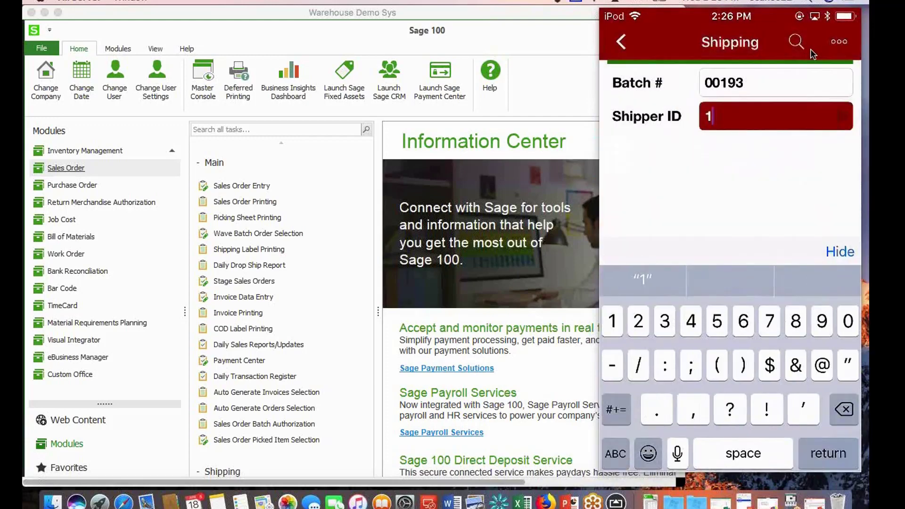
pyautogui.press('Return')
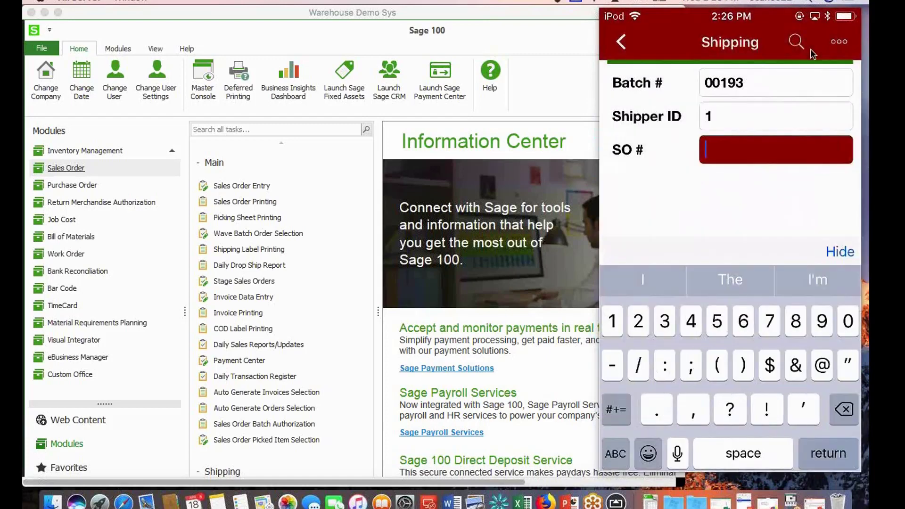
pyautogui.write('0')
pyautogui.write('227')
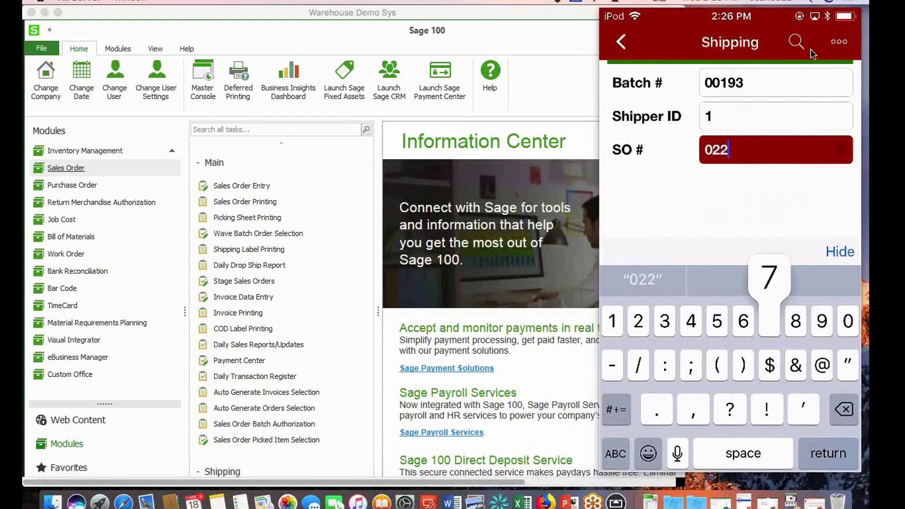
pyautogui.press('Return')
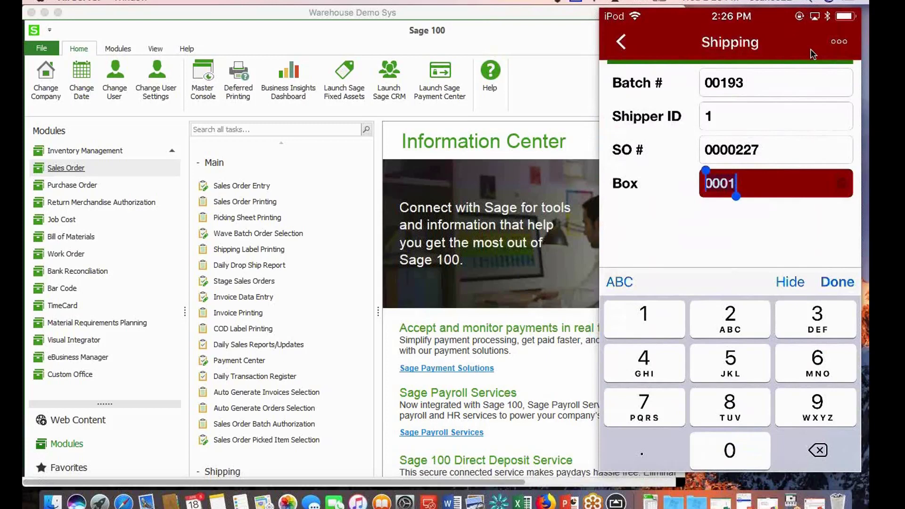
# Confirm box 0001, load the unresolved item at quantity 40, and return to Shipping.
pyautogui.press('Return')
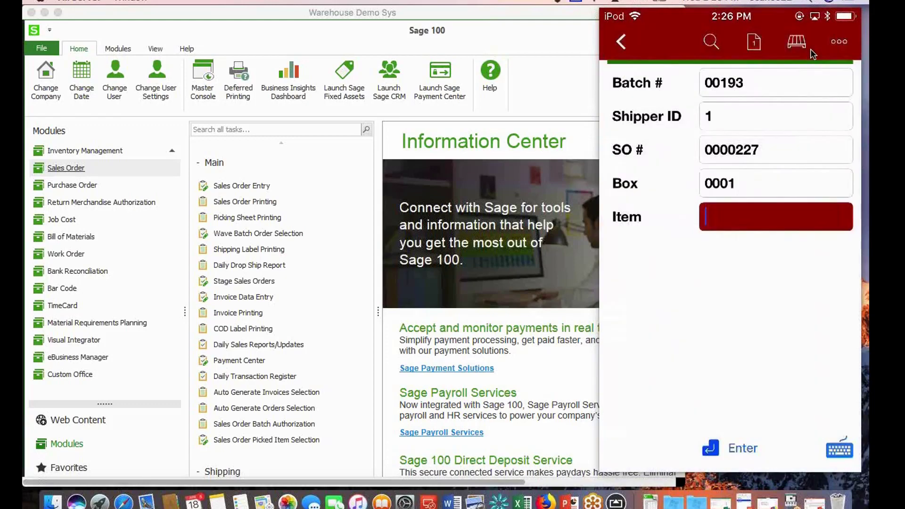
pyautogui.click(811, 52)
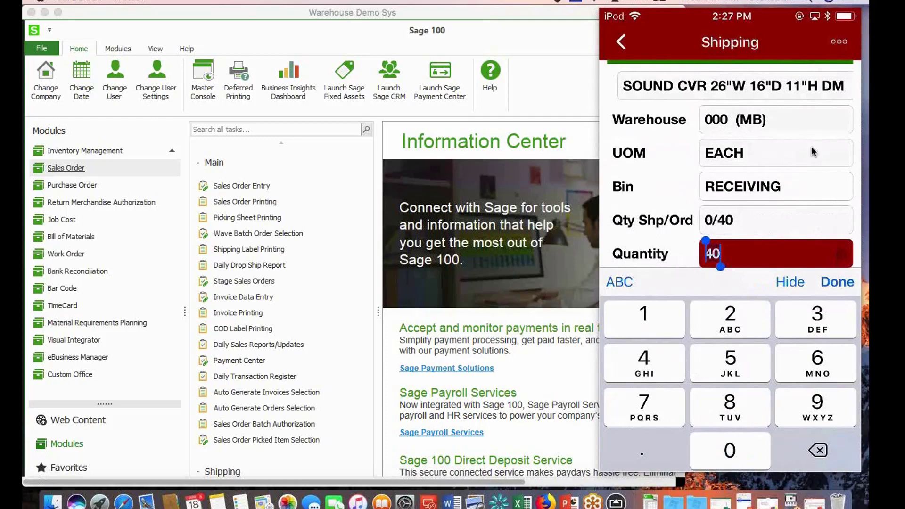
pyautogui.click(621, 48)
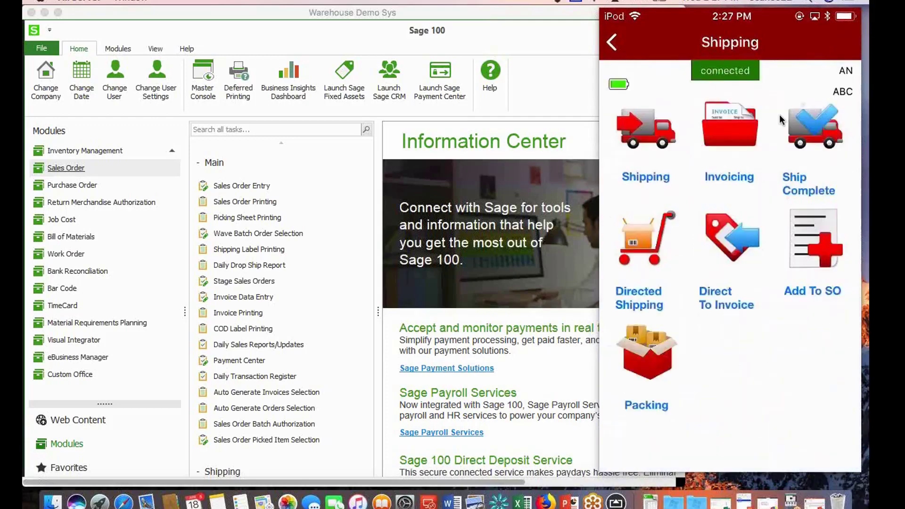
# Return the mobile app to the Warehouse 100 main menu.
pyautogui.click(620, 52)
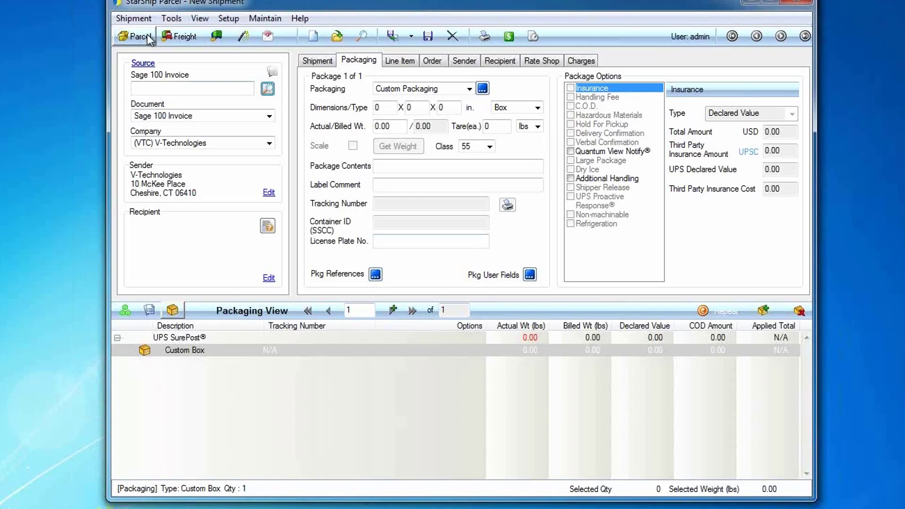
# Move the New Shipment window left and down so it is fully visible.
pyautogui.moveTo(174, 8); pyautogui.dragTo(163, 17)
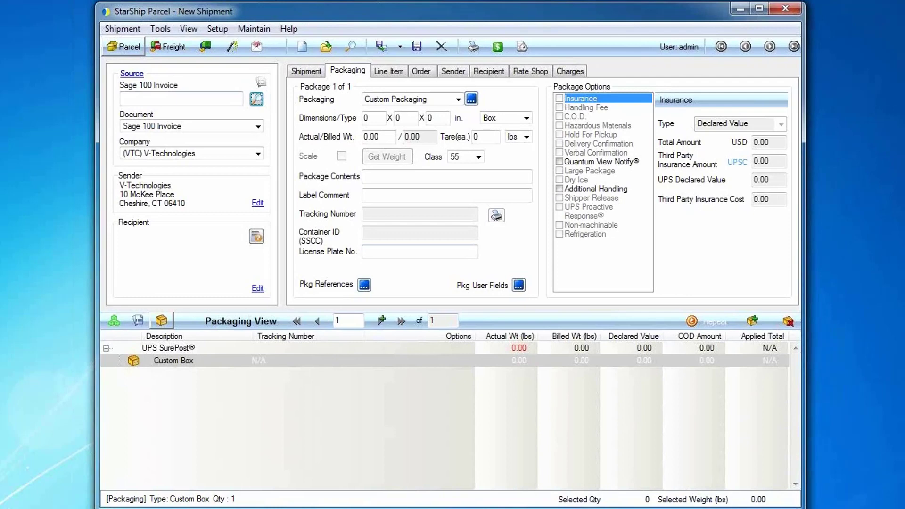
pyautogui.moveTo(197, 17); pyautogui.dragTo(165, 16)
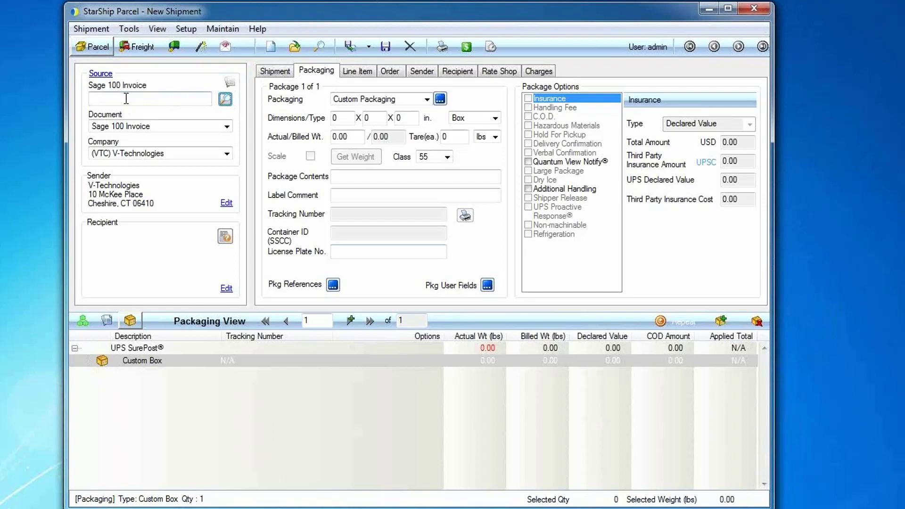
# Load order 41818 into the new shipment and show its UPS Standard to Canada shipment details.
pyautogui.click(155, 100)
pyautogui.write('41818')
pyautogui.press('Return')
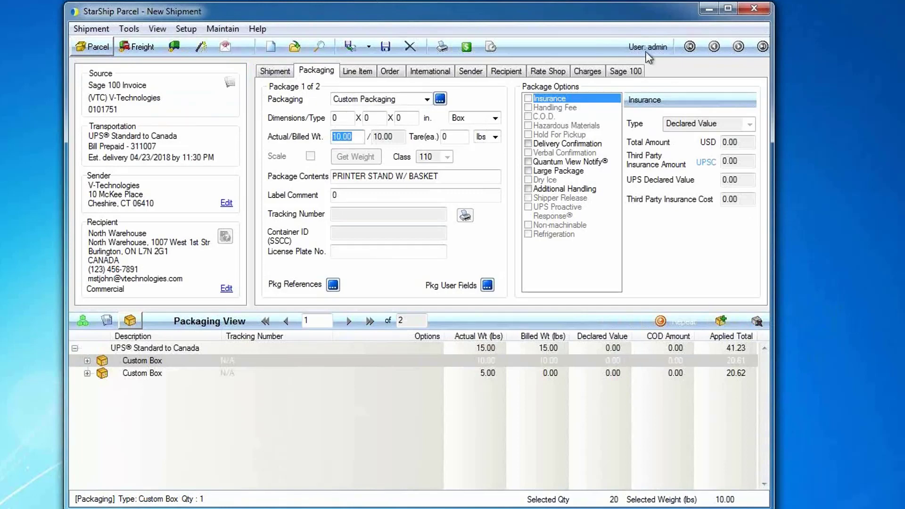
pyautogui.click(271, 74)
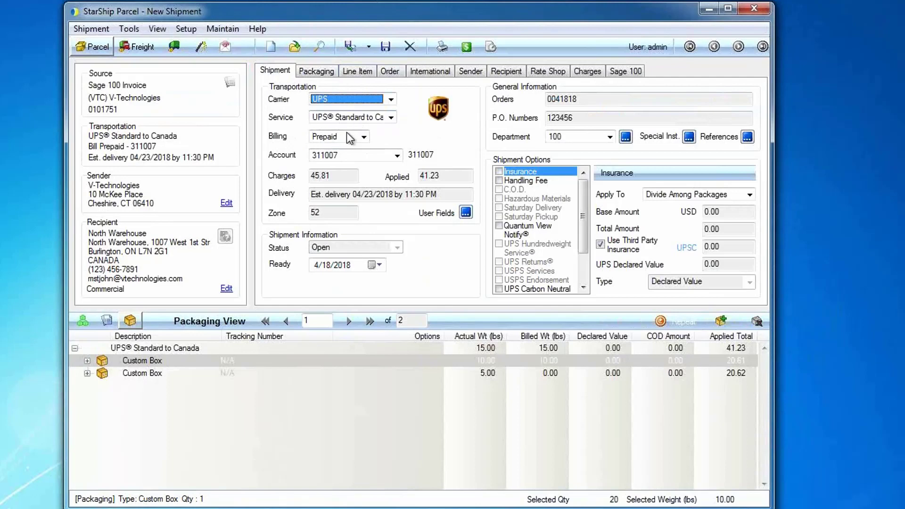
pyautogui.click(390, 118)
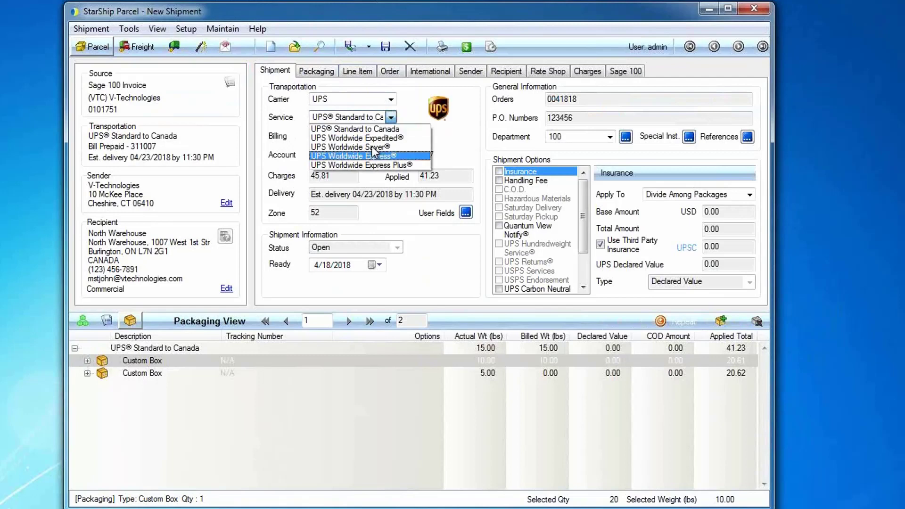
pyautogui.click(376, 131)
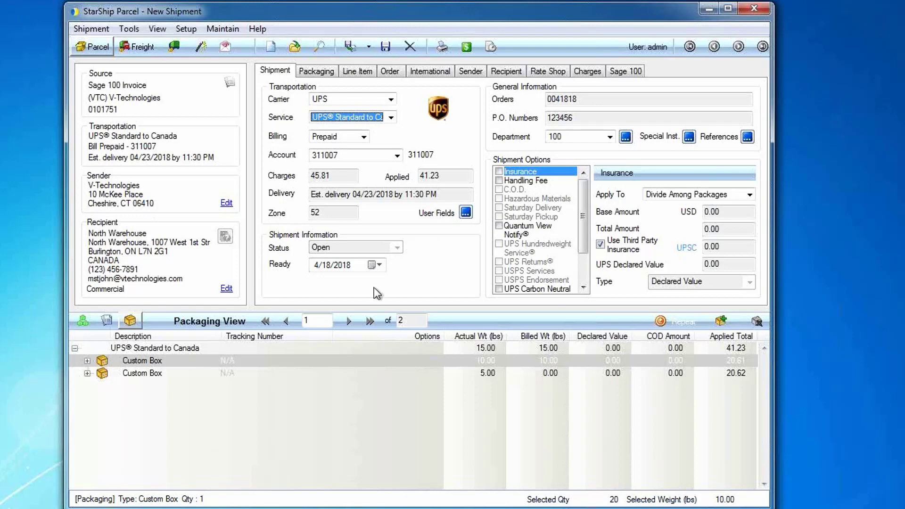
# Expand all packages, make package 1 a Medium Box, and show its PRINTER STAND line details.
pyautogui.rightClick(78, 352)
pyautogui.click(118, 361)
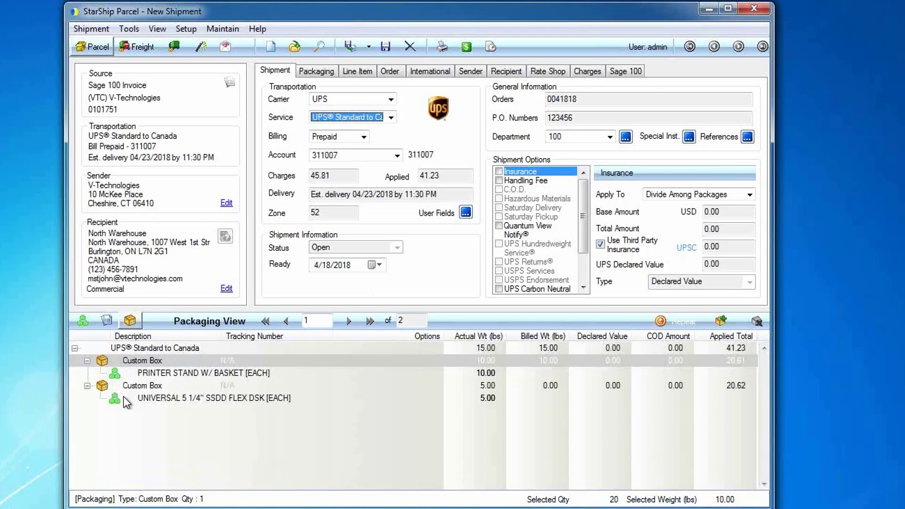
pyautogui.doubleClick(135, 365)
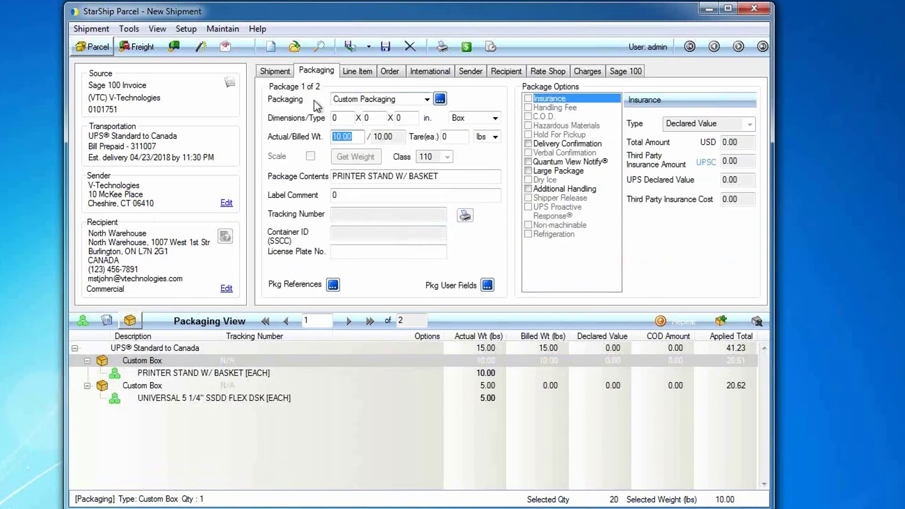
pyautogui.click(368, 99)
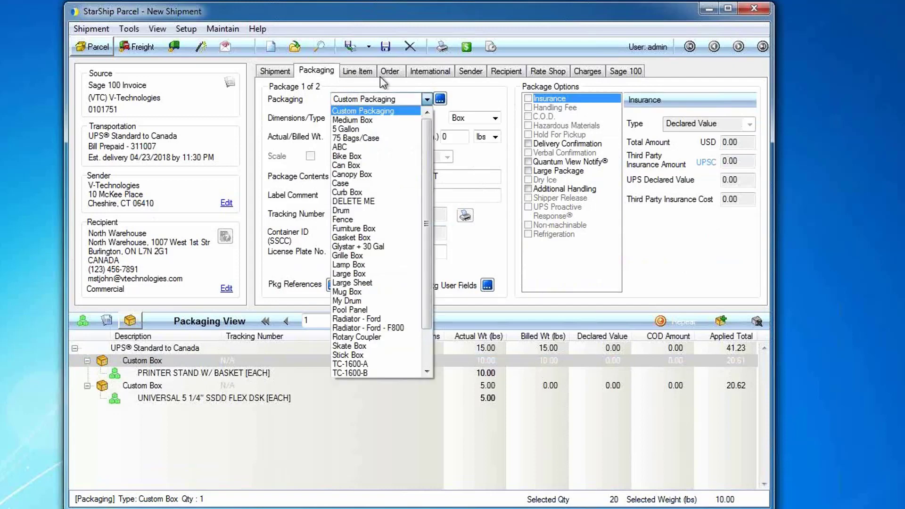
pyautogui.click(374, 122)
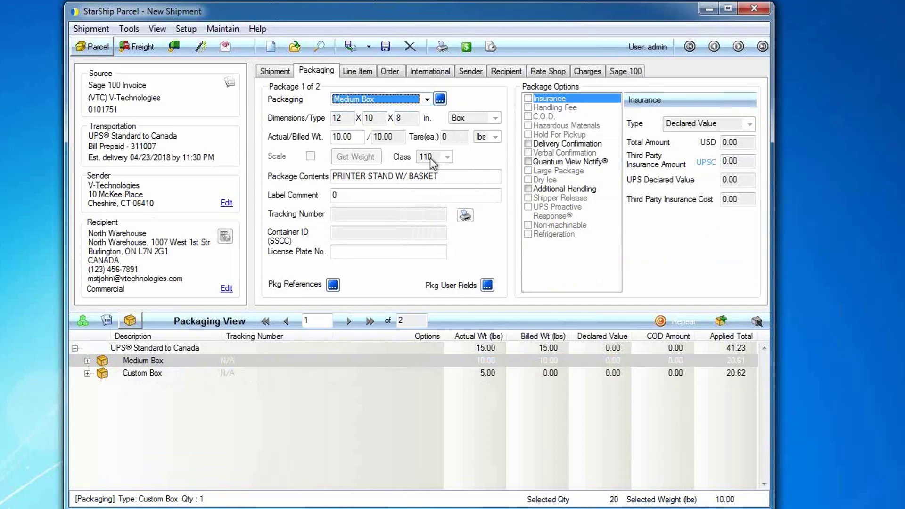
pyautogui.click(87, 361)
pyautogui.click(141, 374)
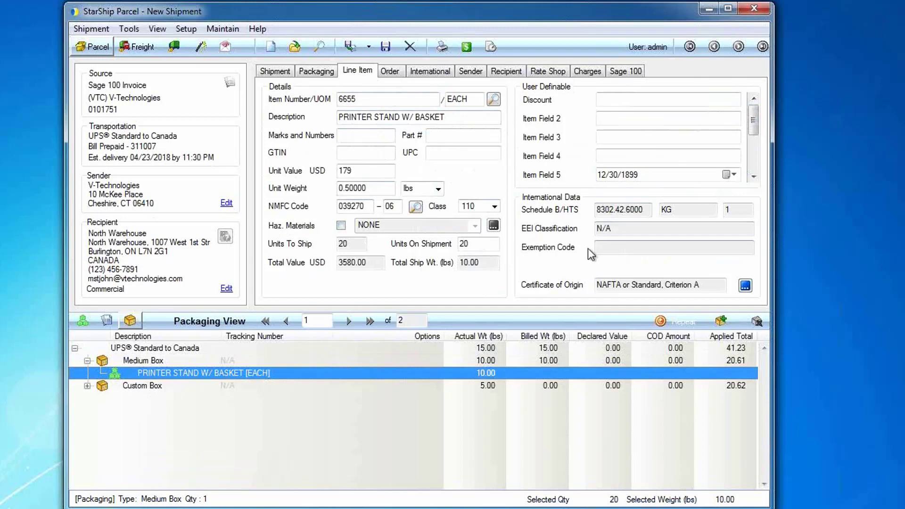
pyautogui.click(745, 285)
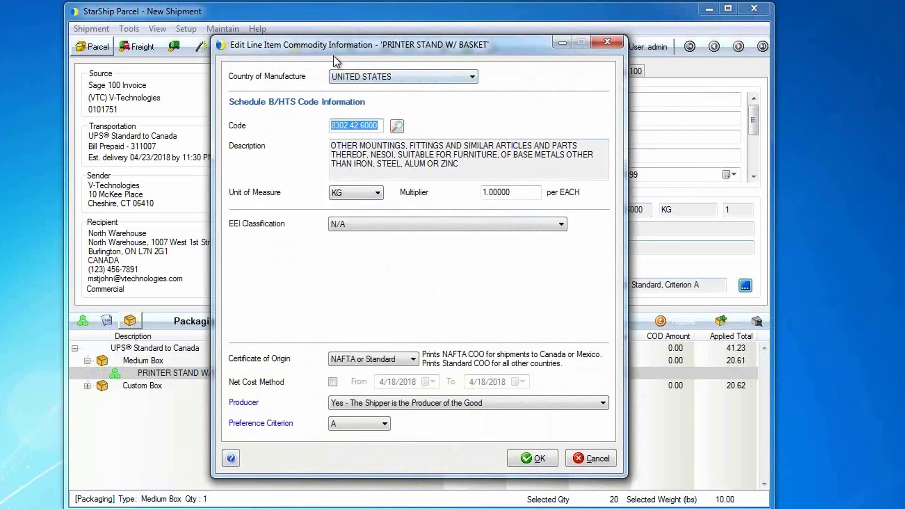
pyautogui.moveTo(336, 44); pyautogui.dragTo(470, 24)
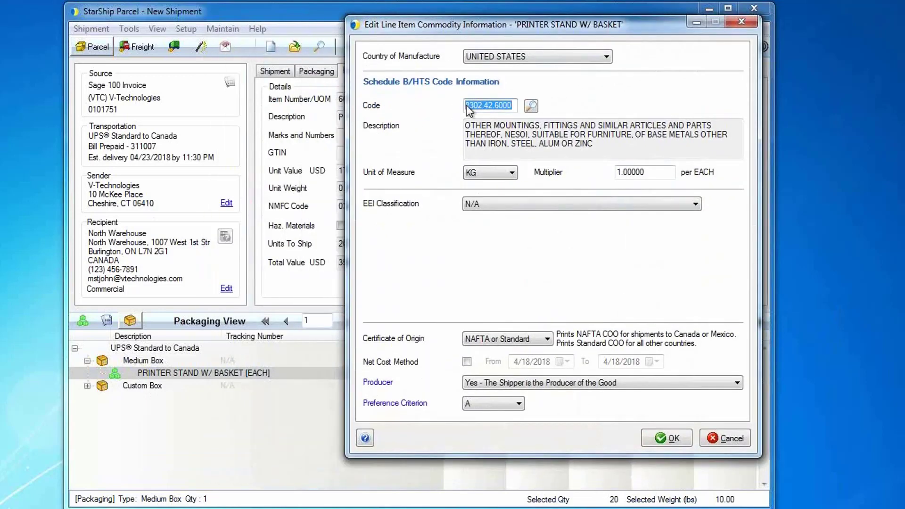
pyautogui.click(531, 106)
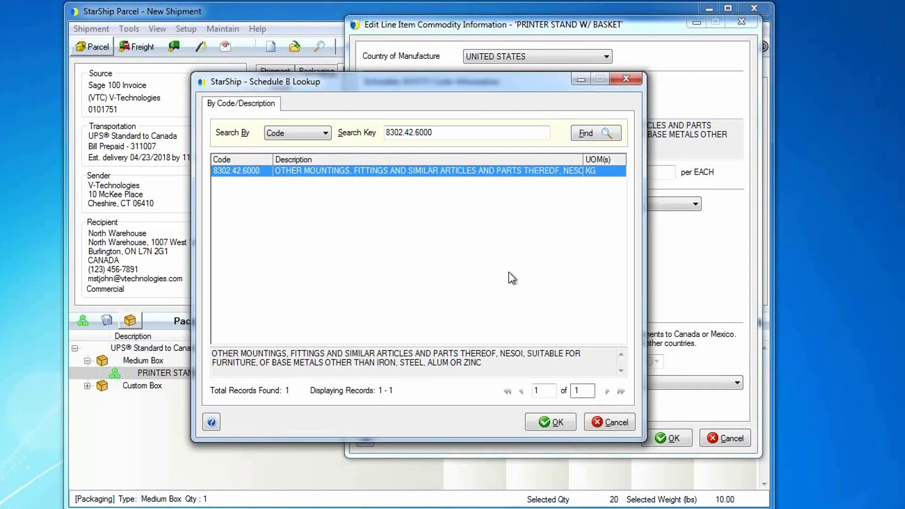
pyautogui.click(611, 422)
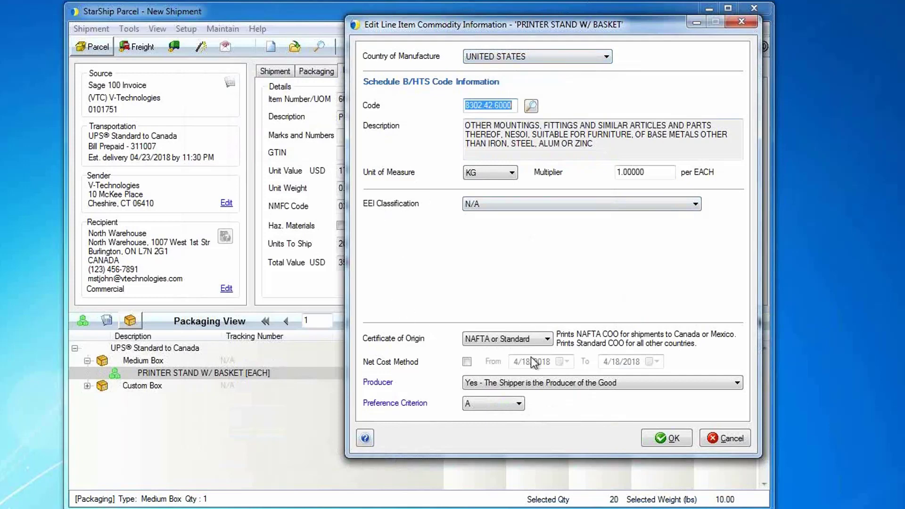
pyautogui.click(728, 437)
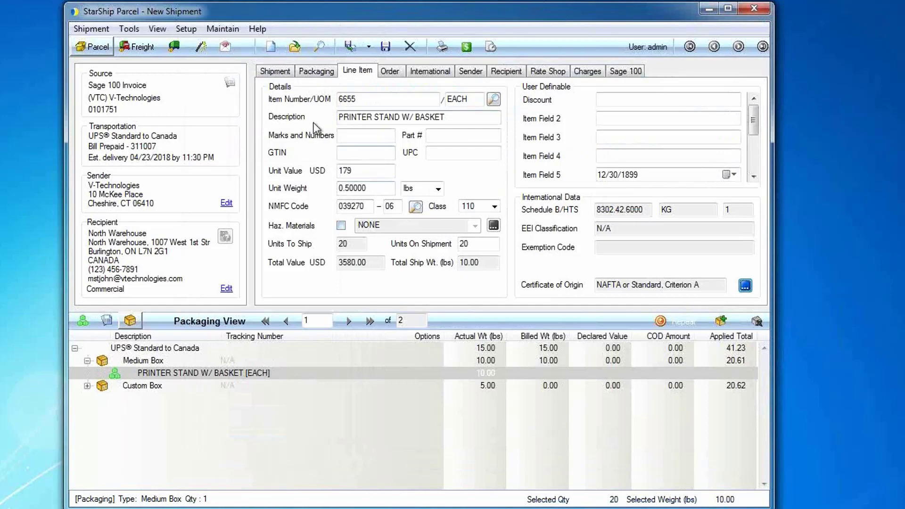
# List UPS and FedEx quotes in Rate Shop, then bring up the Sage 100 sales order.
pyautogui.click(323, 76)
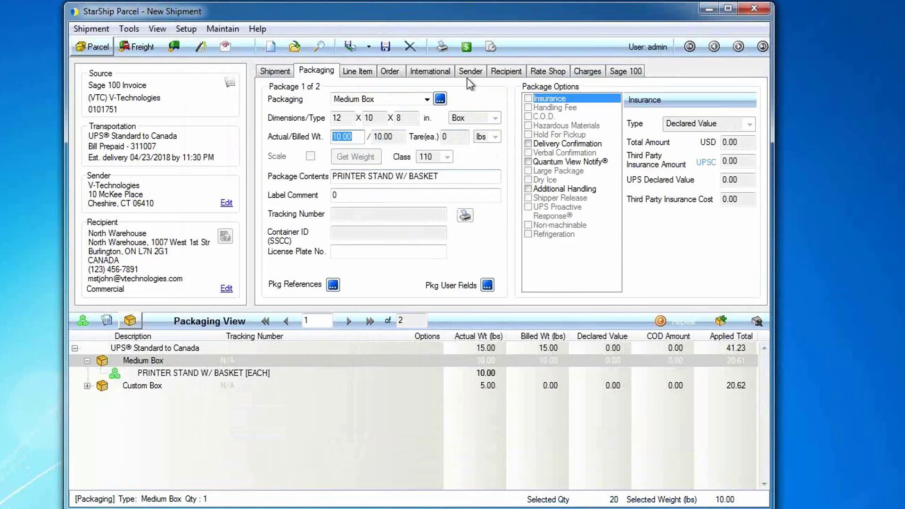
pyautogui.click(467, 48)
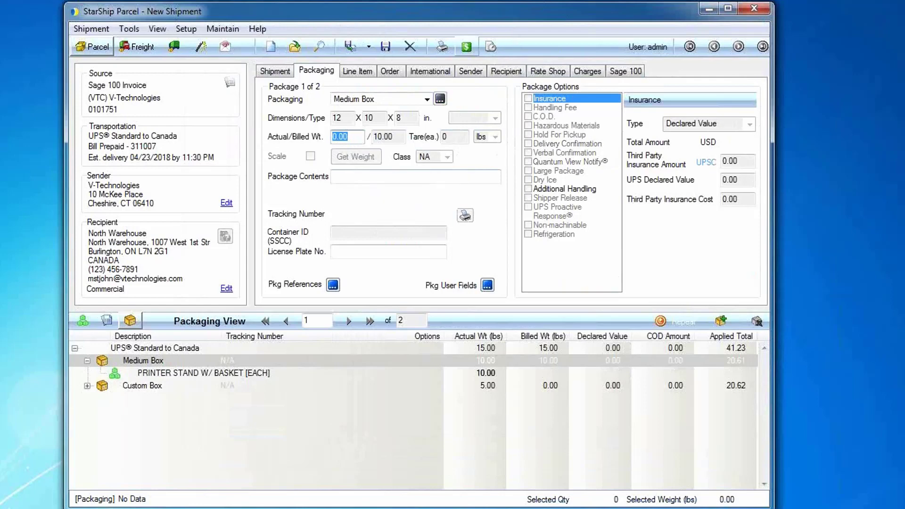
pyautogui.hotkey('alt', 'Tab')
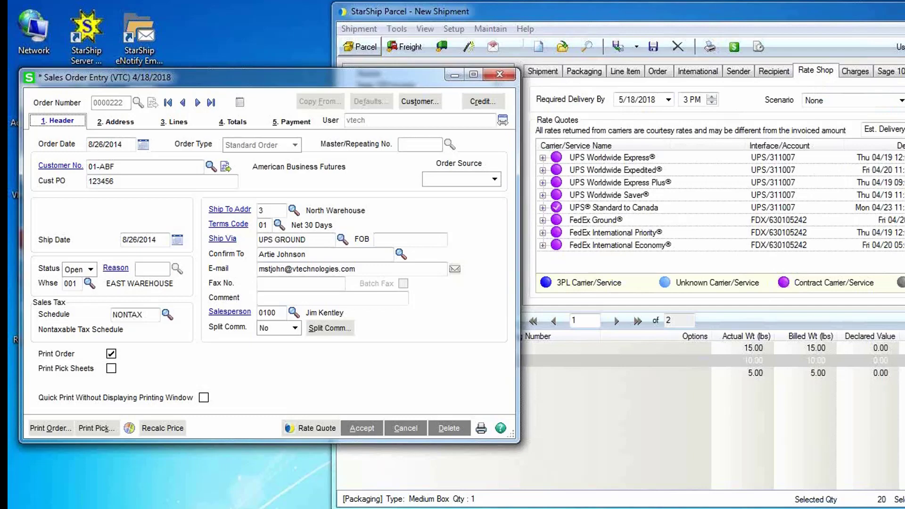
pyautogui.click(455, 74)
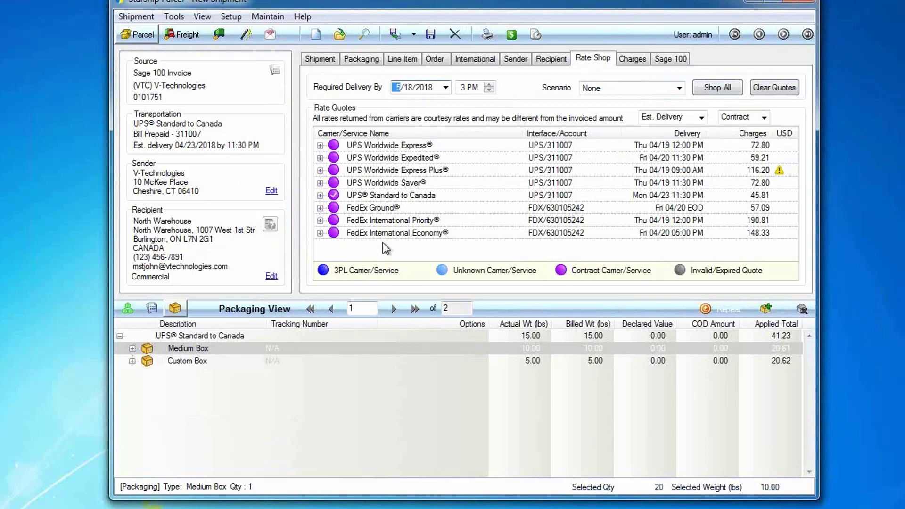
pyautogui.click(682, 115)
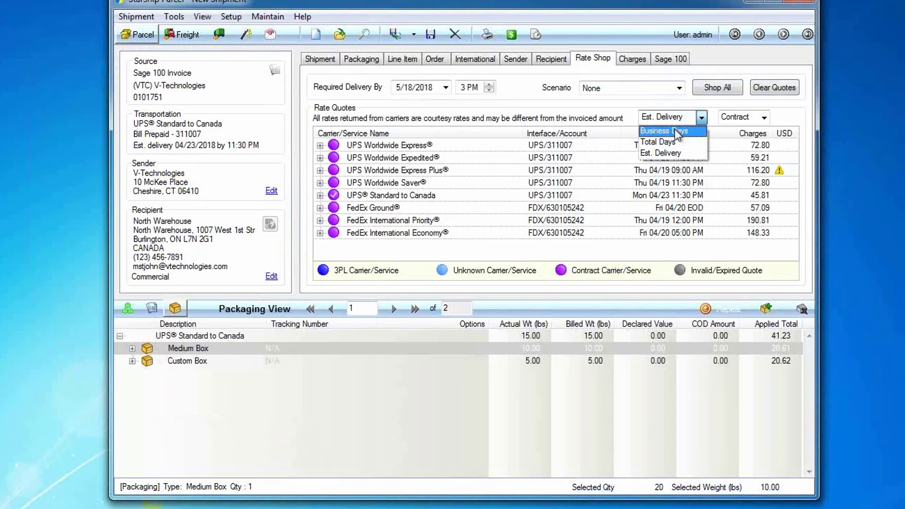
pyautogui.click(671, 153)
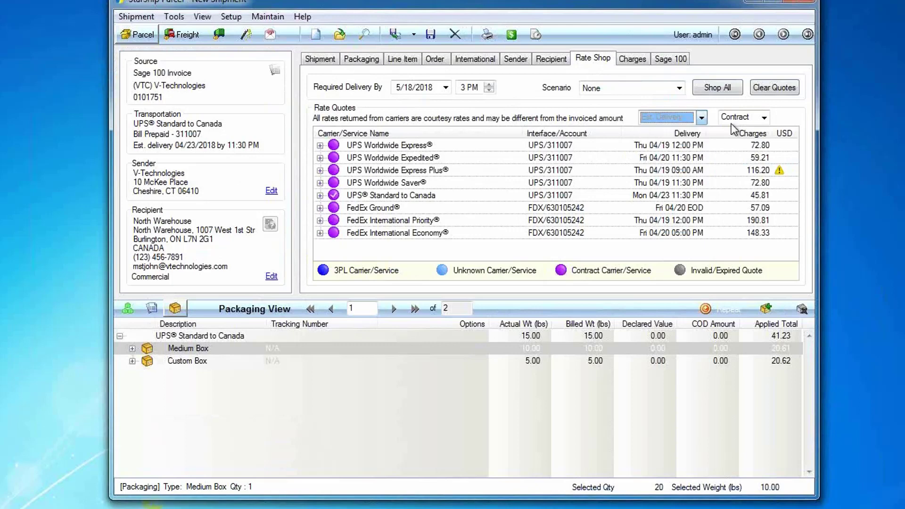
pyautogui.click(763, 117)
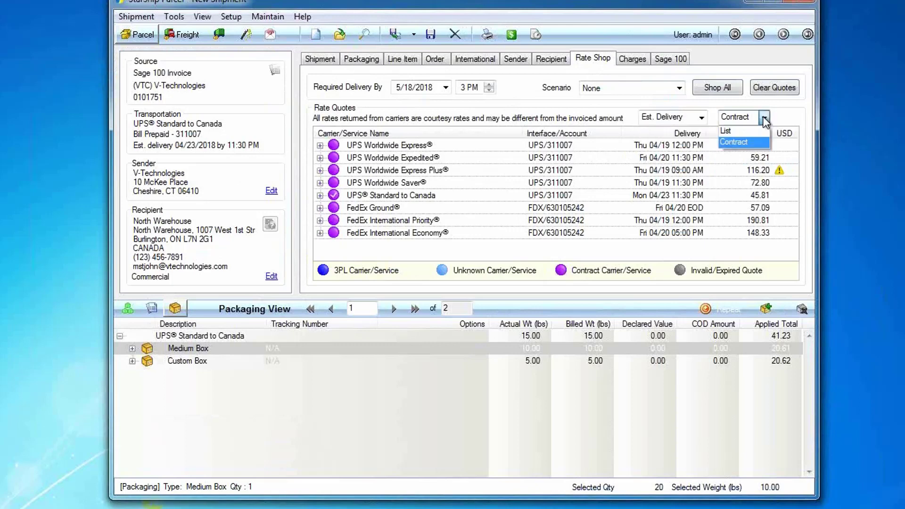
pyautogui.click(757, 143)
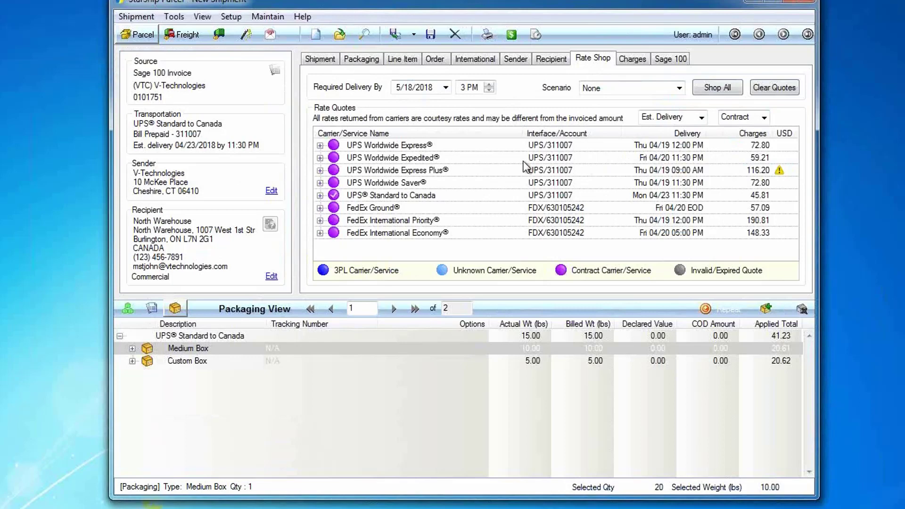
# Show the 20.61 charges total and the Applied Freight Rules' 10.00% discount rule.
pyautogui.click(632, 59)
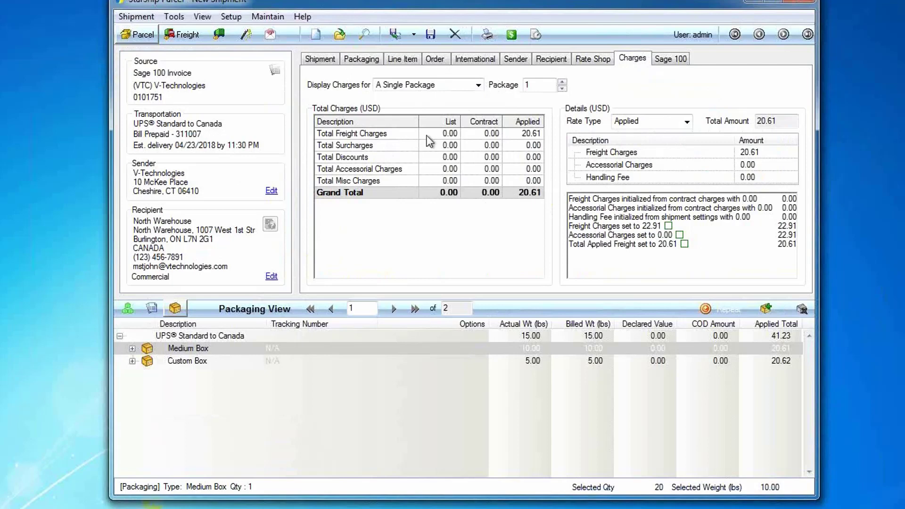
pyautogui.click(684, 245)
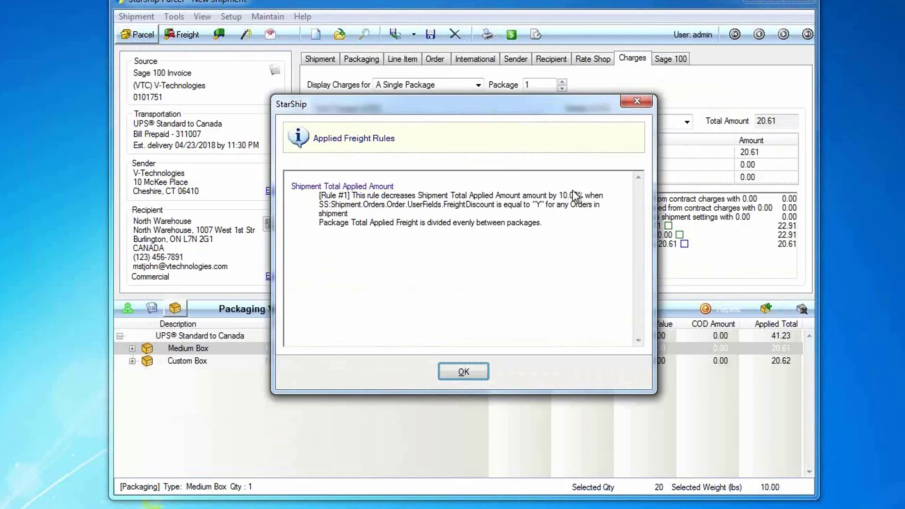
# Close Applied Freight Rules and enlarge the label preview to show the full packing list.
pyautogui.click(463, 372)
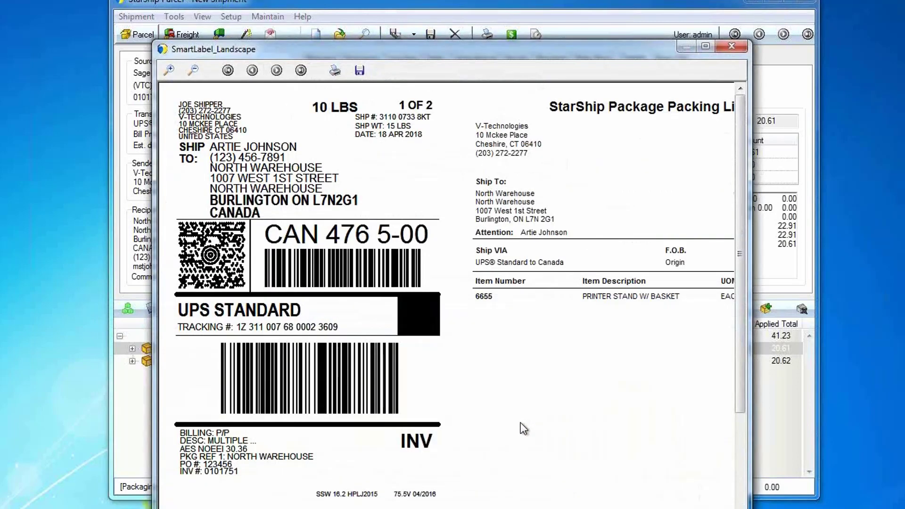
pyautogui.moveTo(474, 58); pyautogui.dragTo(265, 0)
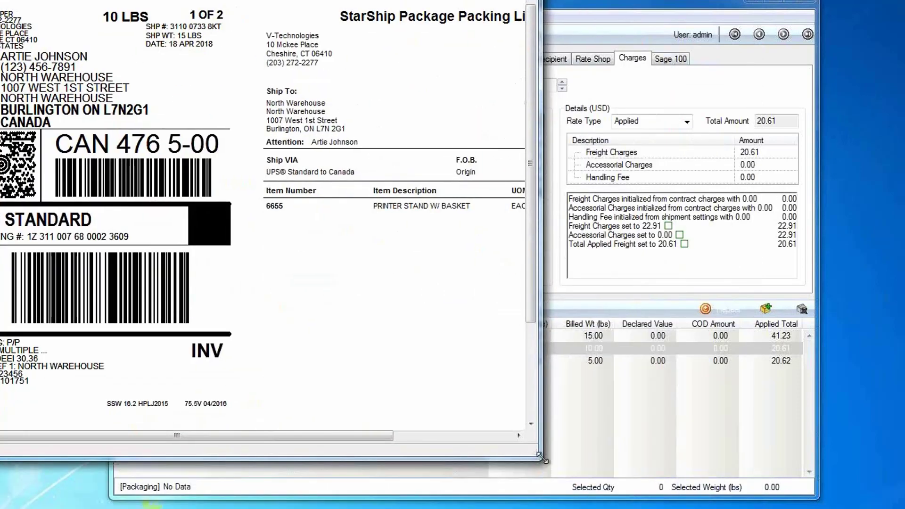
pyautogui.moveTo(541, 457); pyautogui.dragTo(619, 477)
pyautogui.moveTo(679, 467); pyautogui.dragTo(721, 508)
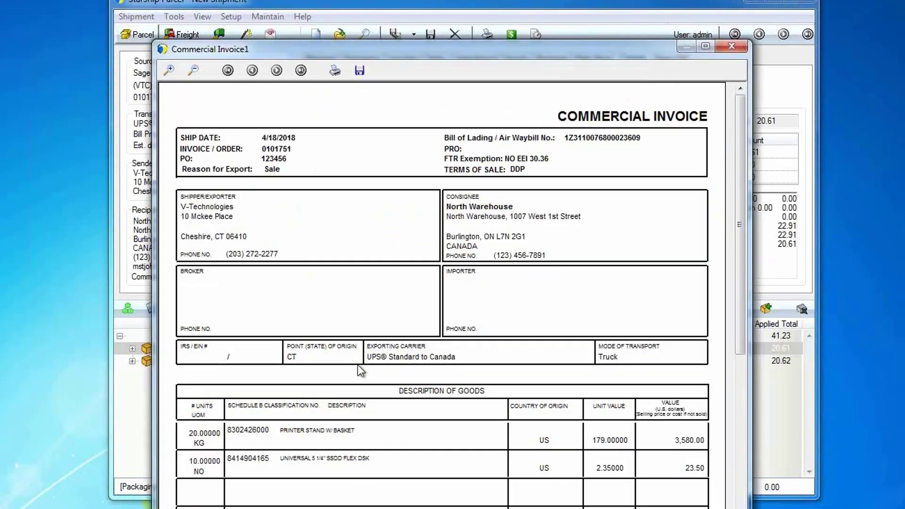
# Move the Commercial Invoice preview left, enlarge it, then close it.
pyautogui.moveTo(400, 47); pyautogui.dragTo(378, 45)
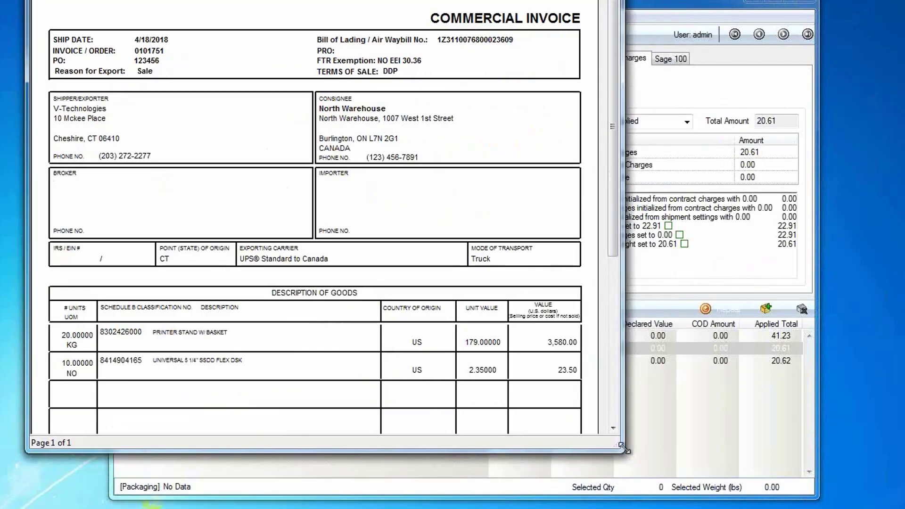
pyautogui.moveTo(624, 454); pyautogui.dragTo(654, 508)
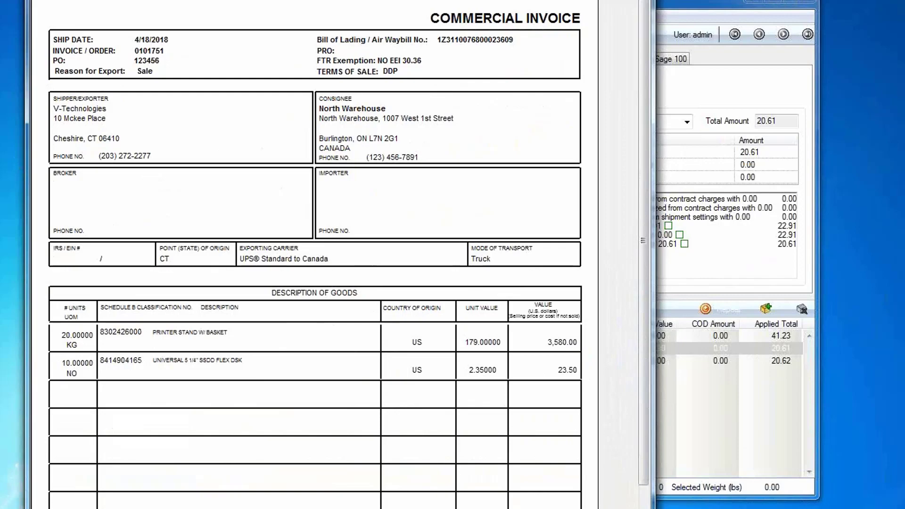
pyautogui.hotkey('alt', 'F4')
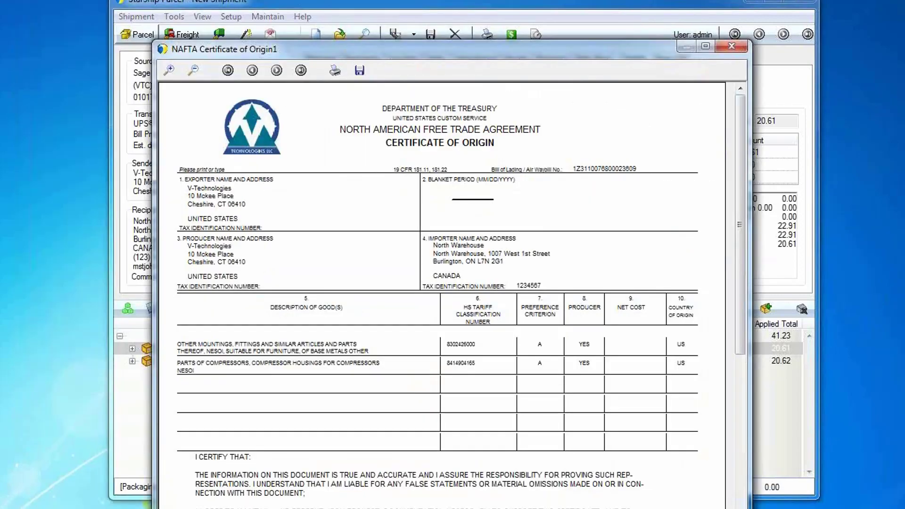
# Move and enlarge the NAFTA Certificate of Origin preview, then scroll down through it.
pyautogui.moveTo(351, 47); pyautogui.dragTo(192, 0)
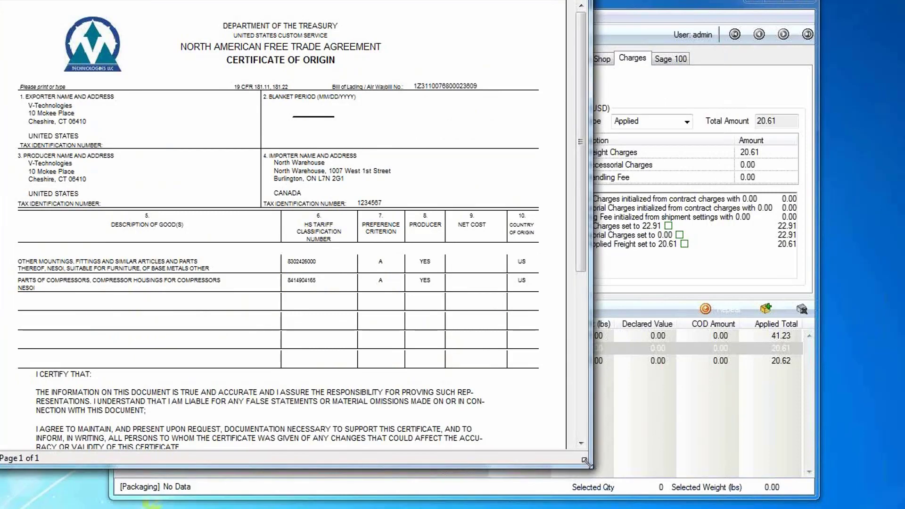
pyautogui.moveTo(586, 461); pyautogui.dragTo(648, 508)
pyautogui.scroll(-2, 230, 247)
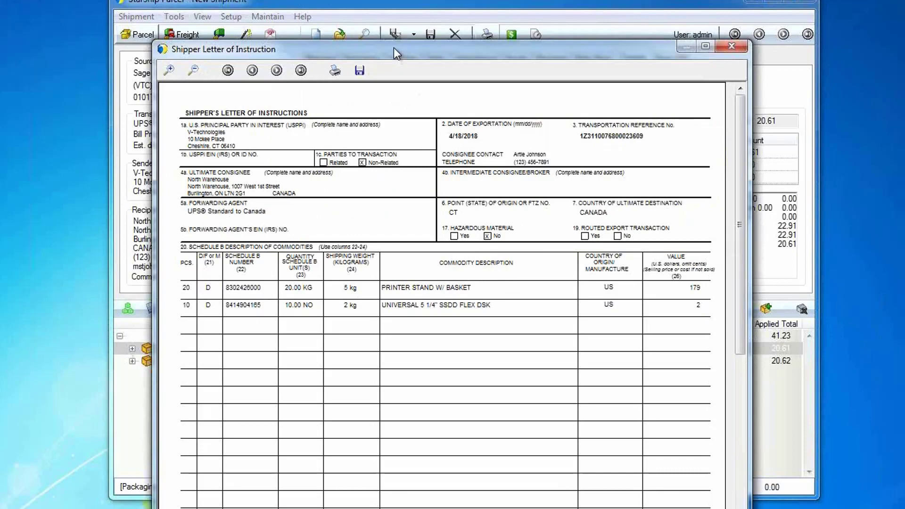
# Move the Shipper's Letter of Instruction preview aside and close it.
pyautogui.moveTo(395, 48); pyautogui.dragTo(417, 2)
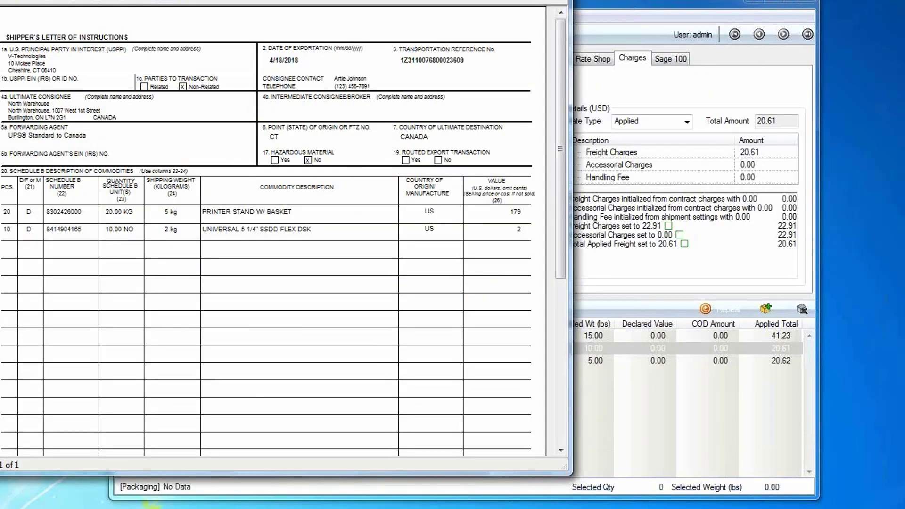
pyautogui.hotkey('alt', 'F4')
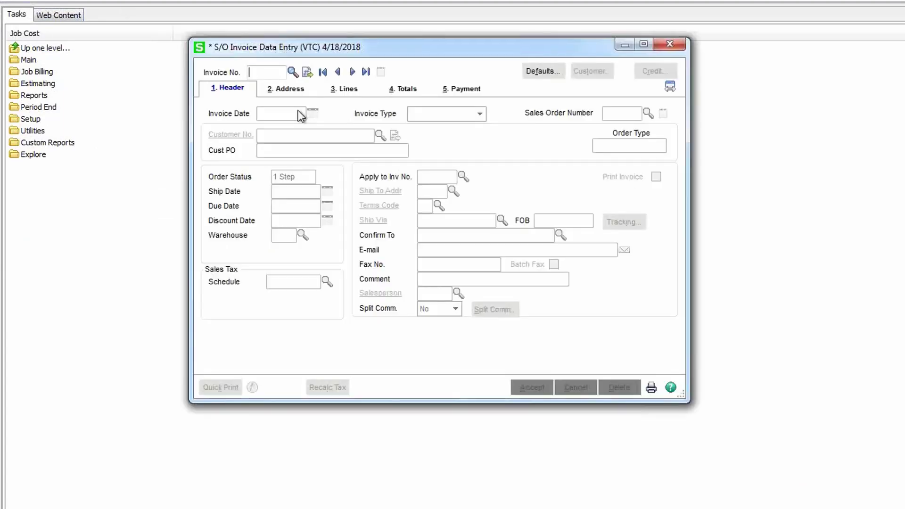
# Load the latest invoice, 0101751, and view its two tracked UPS packages.
pyautogui.click(366, 72)
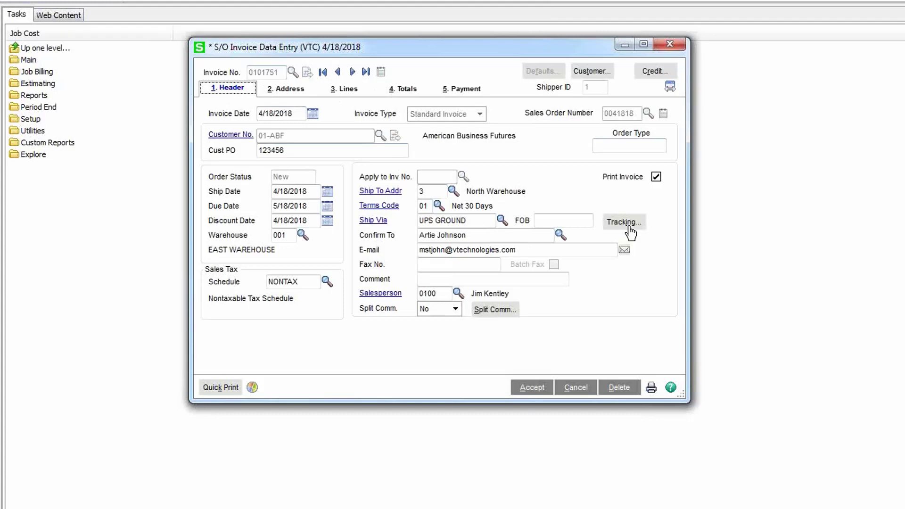
pyautogui.click(624, 222)
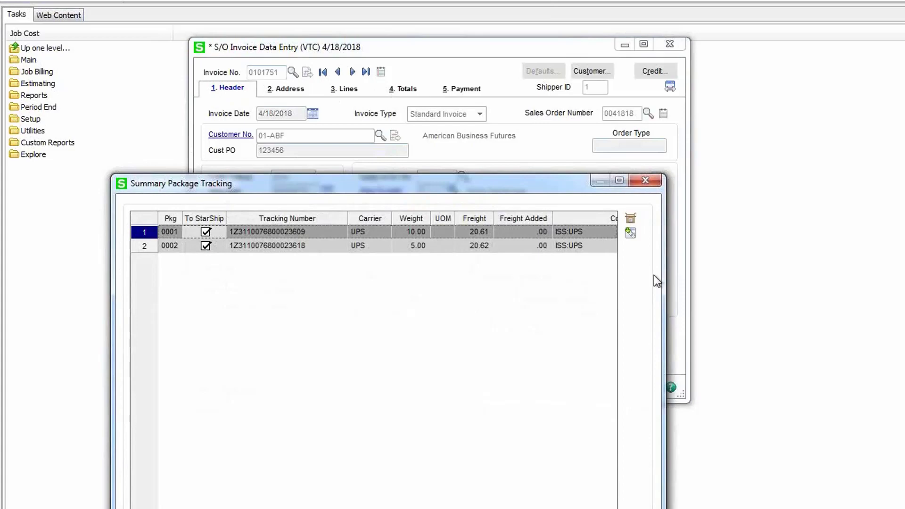
# Check package 0001's contents, close tracking, and view invoice totals with freight 41.23.
pyautogui.click(631, 234)
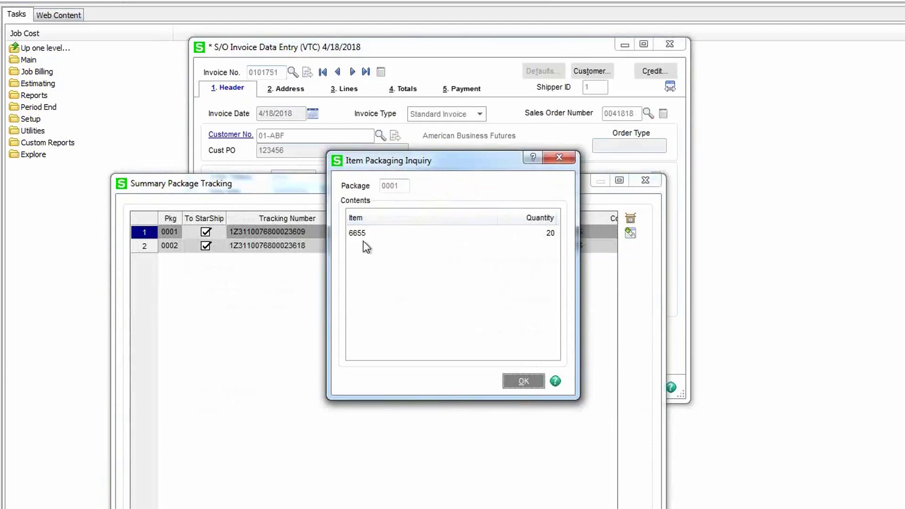
pyautogui.click(523, 381)
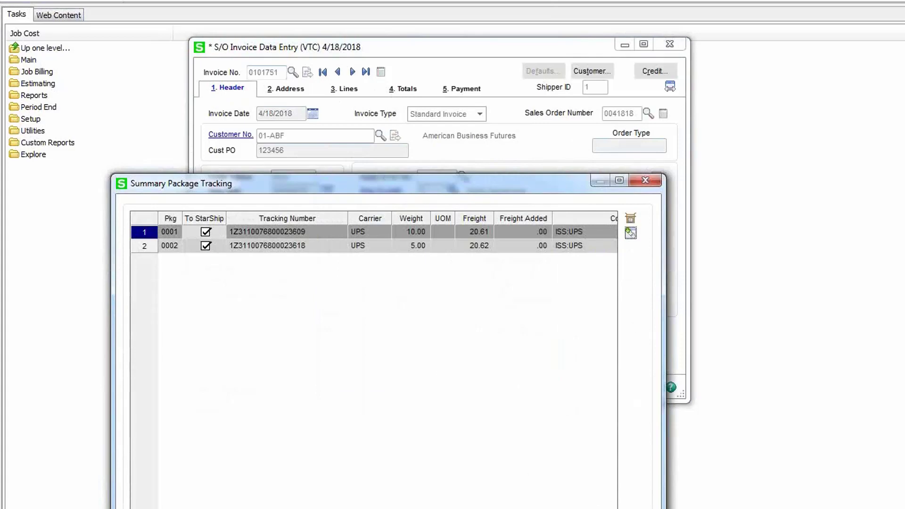
pyautogui.click(646, 181)
pyautogui.click(406, 89)
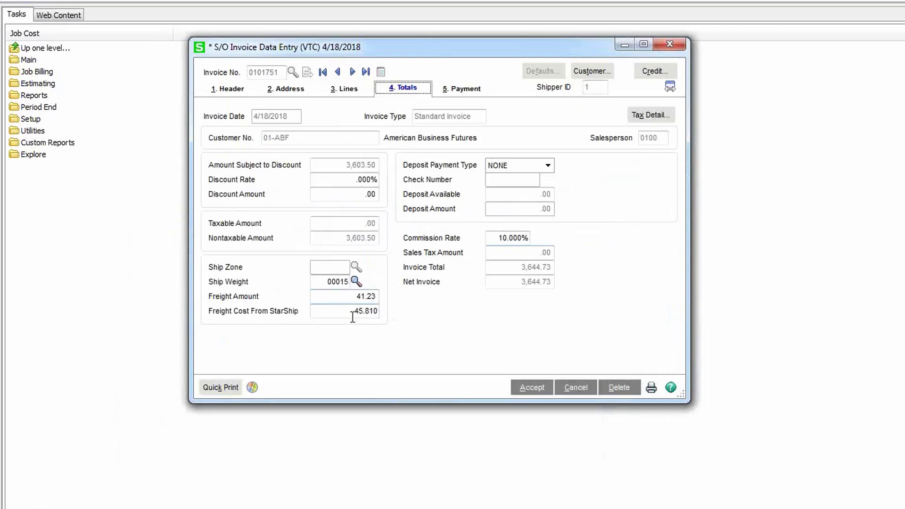
# Replace invoice 0101751's 41.23 freight with 50.00 and accept the invoice.
pyautogui.click(355, 296)
pyautogui.moveTo(353, 296); pyautogui.dragTo(392, 291)
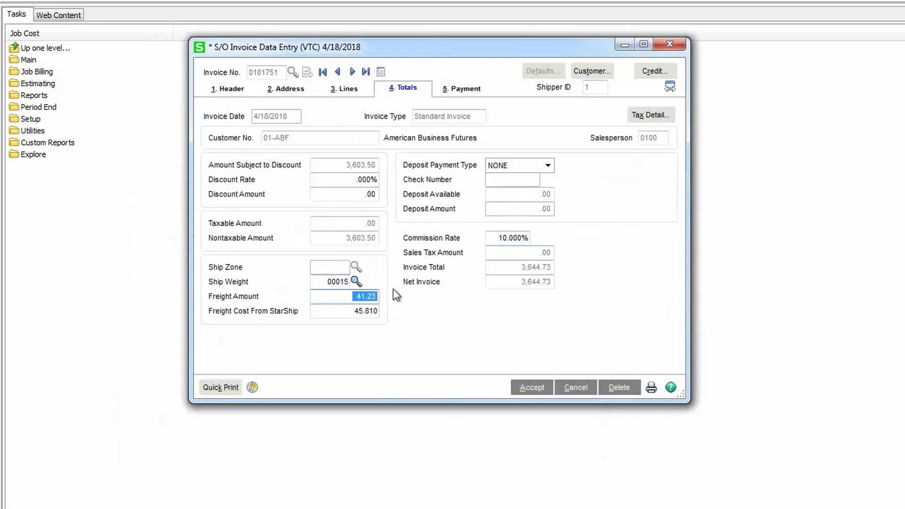
pyautogui.write('50.')
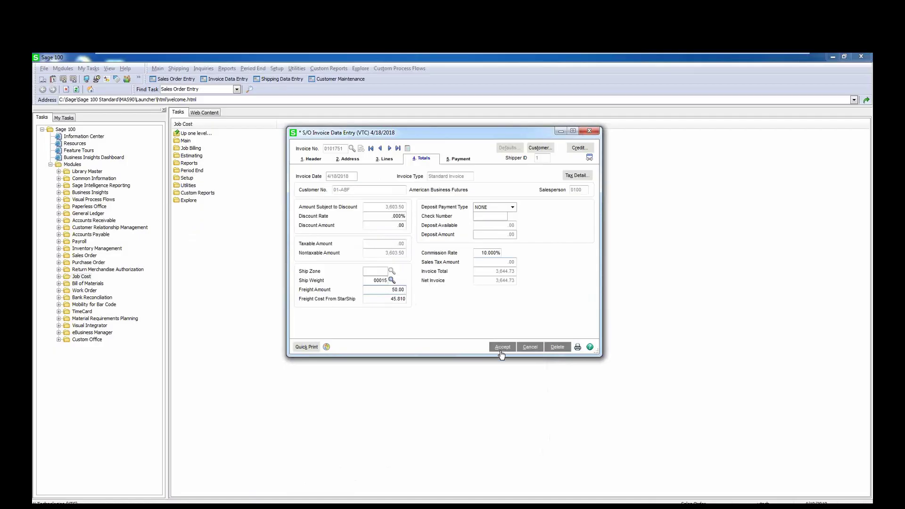
pyautogui.click(501, 350)
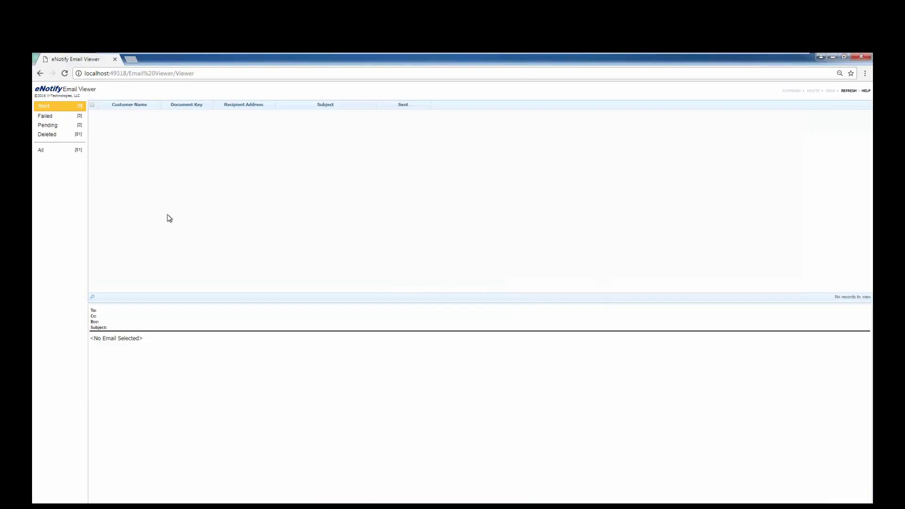
# Reload the eNotify Email Viewer page and log on as admin.
pyautogui.click(64, 73)
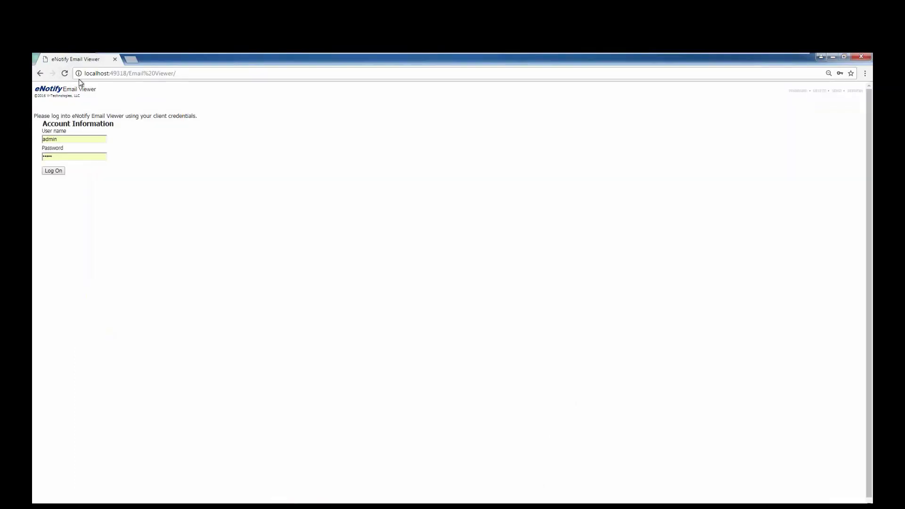
pyautogui.click(52, 173)
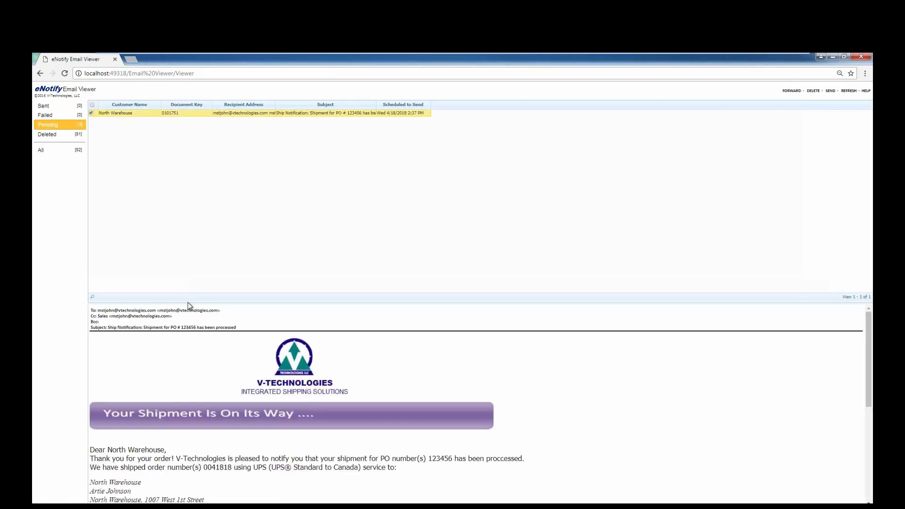
# Widen the email preview, highlight the PO and order-number sentences, and scroll the message.
pyautogui.moveTo(187, 304); pyautogui.dragTo(181, 144)
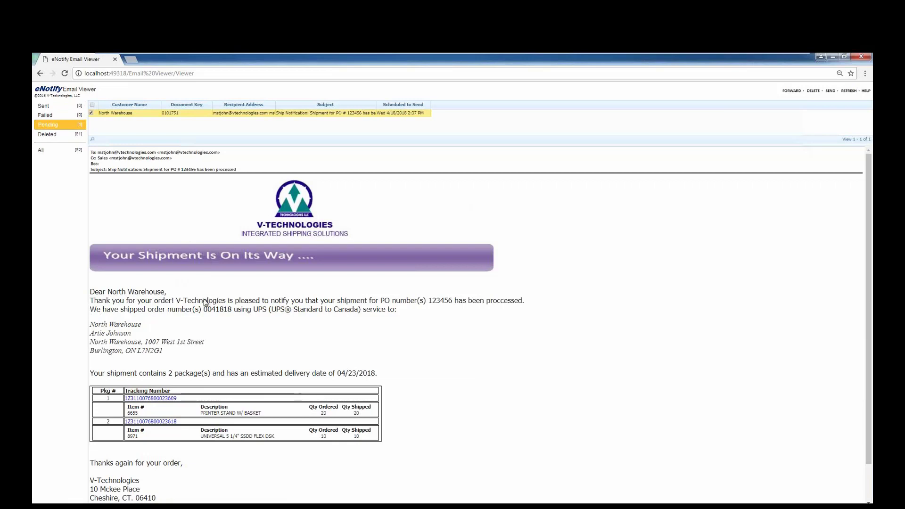
pyautogui.moveTo(380, 302); pyautogui.dragTo(282, 314)
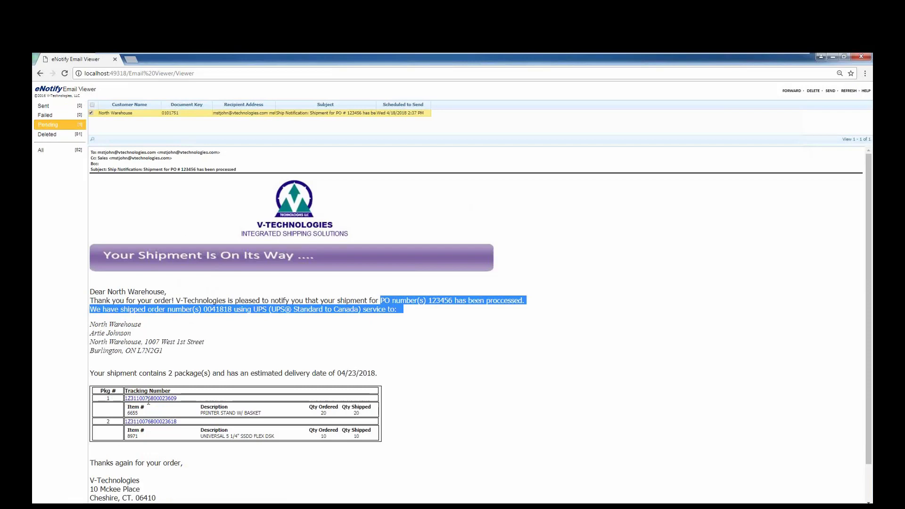
pyautogui.scroll(-1, 505, 351)
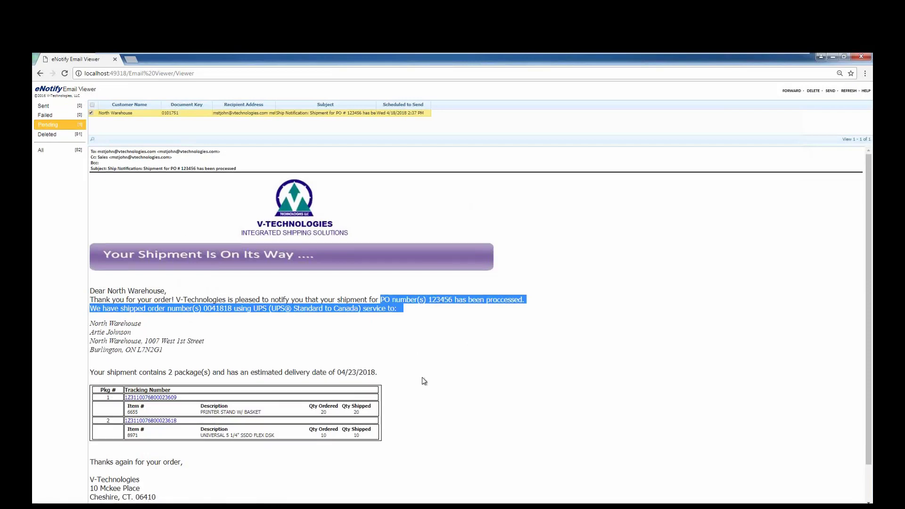
pyautogui.scroll(-1, 422, 377)
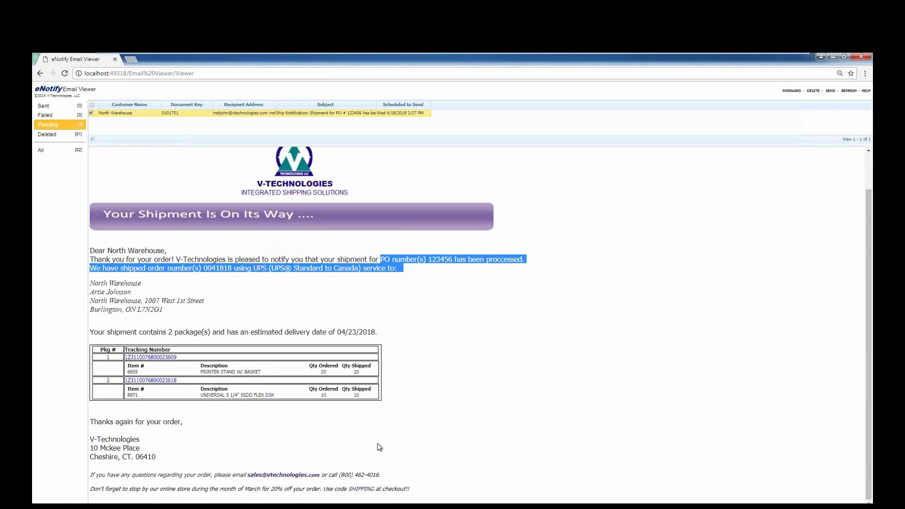
pyautogui.scroll(2, 410, 426)
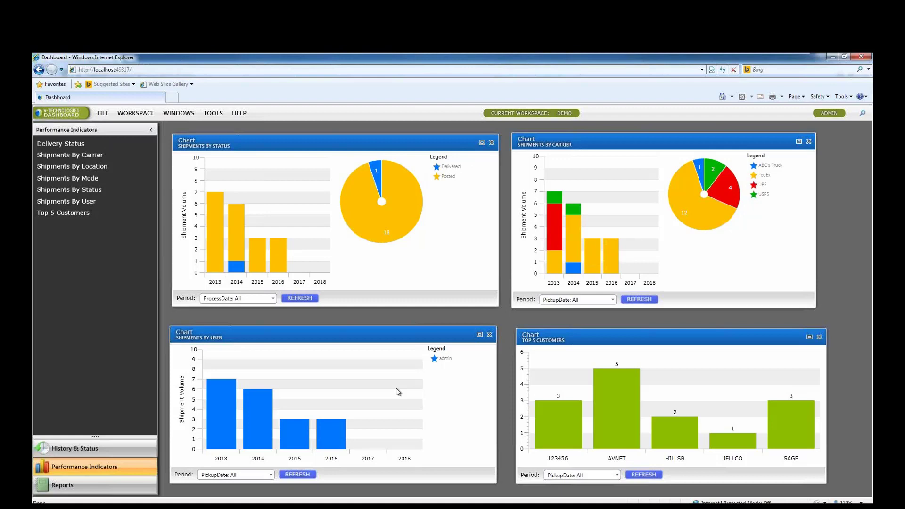
# List the dashboard's available shipment reports, then minimize the V-Technologies Dashboard.
pyautogui.click(98, 487)
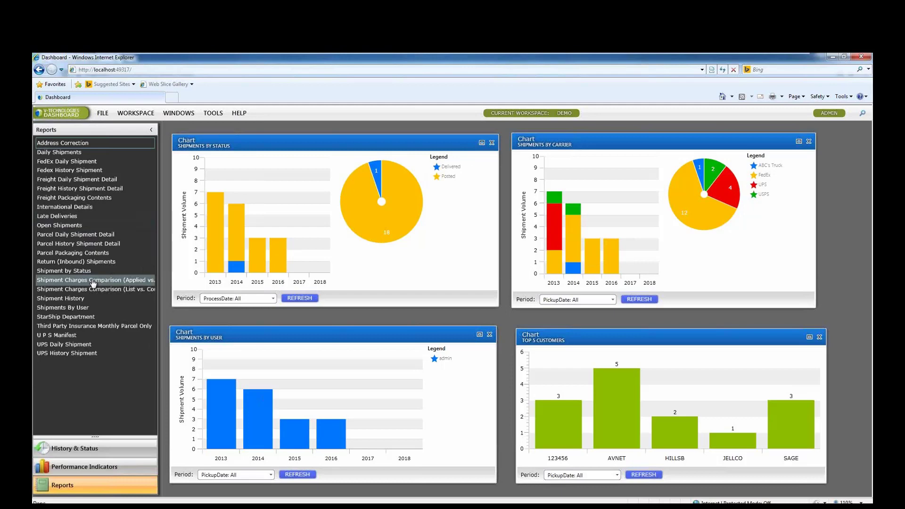
pyautogui.click(833, 58)
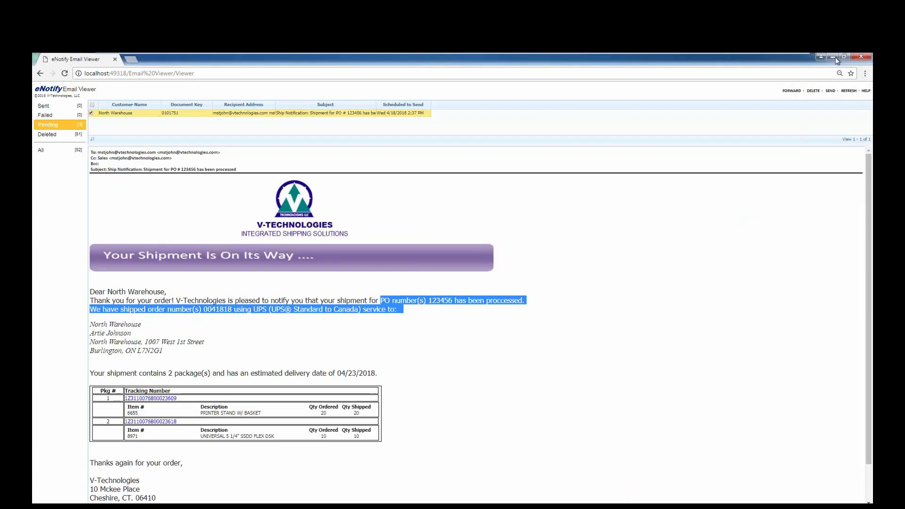
# Minimize the eNotify Email Viewer browser window to bring Sage 100's Tasks page forward.
pyautogui.click(832, 57)
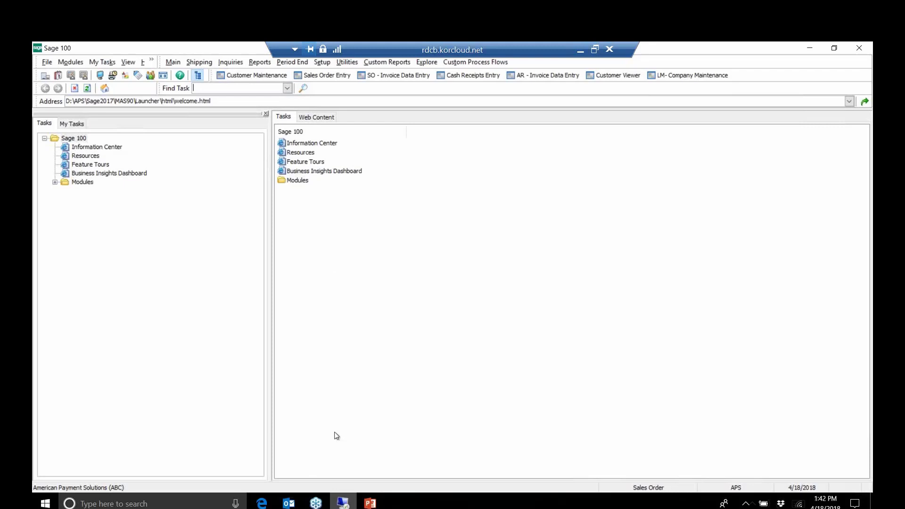
pyautogui.click(396, 77)
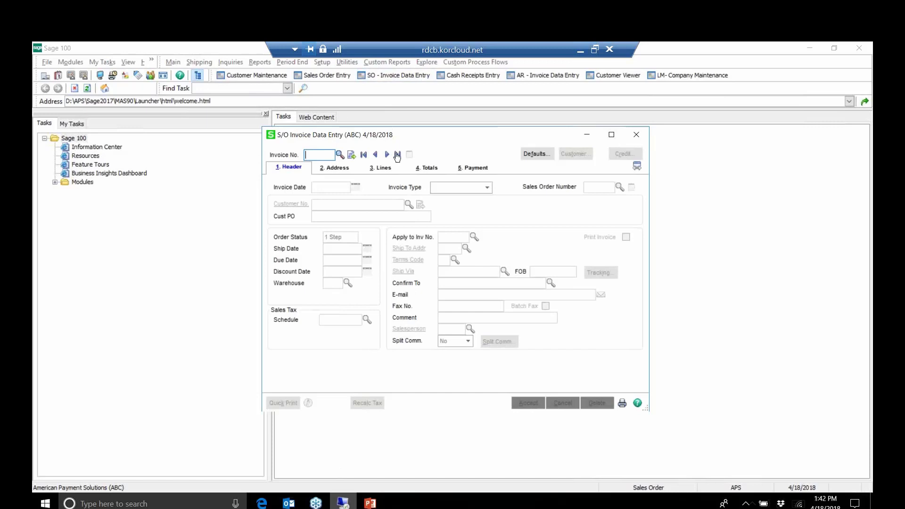
pyautogui.click(398, 155)
pyautogui.click(455, 215)
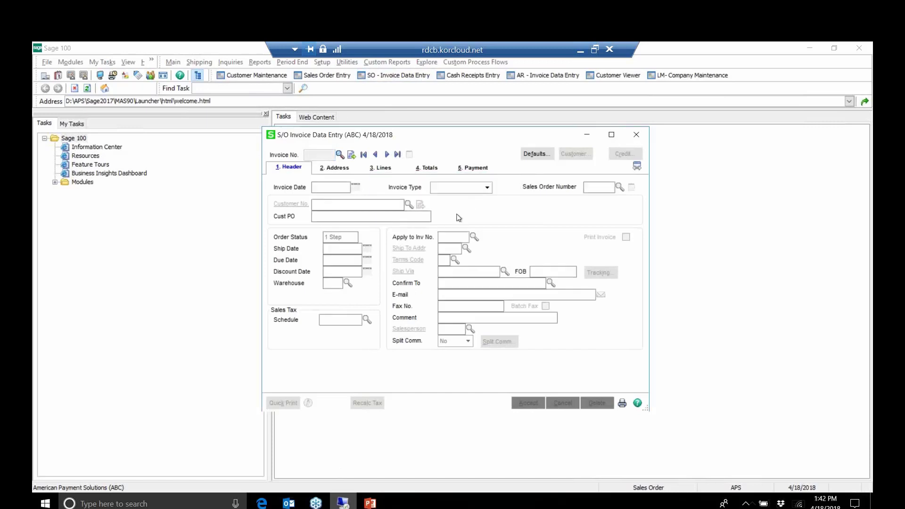
pyautogui.click(340, 155)
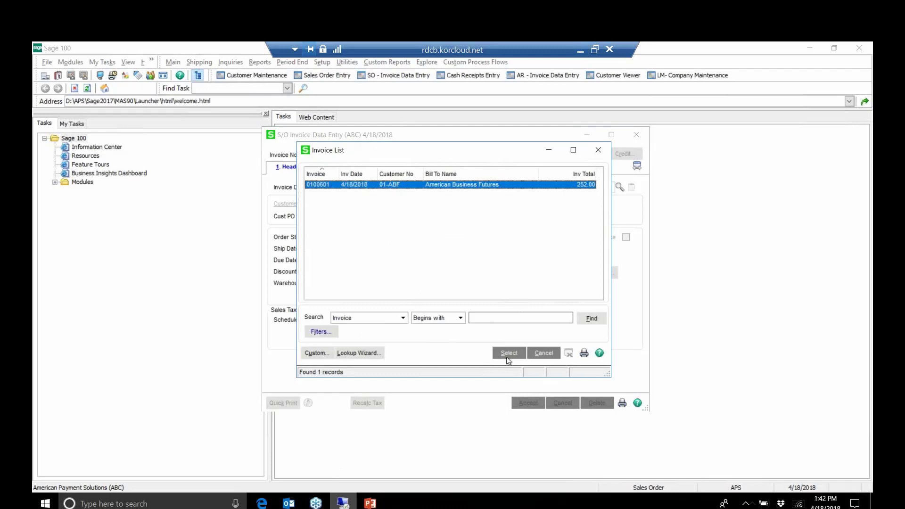
pyautogui.click(510, 354)
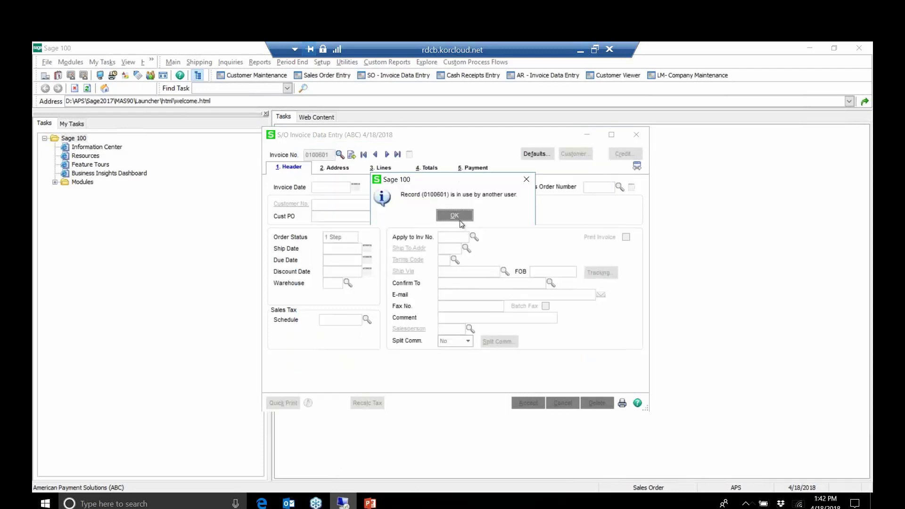
pyautogui.click(459, 219)
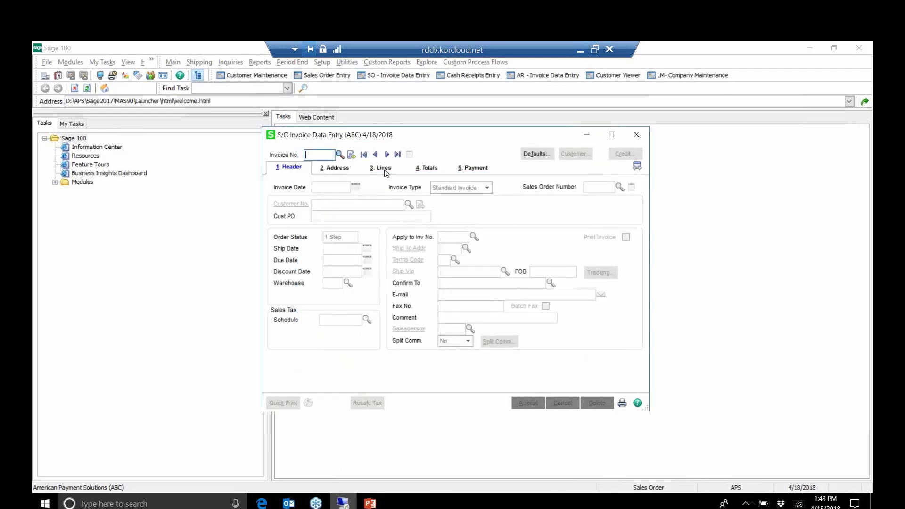
pyautogui.click(351, 156)
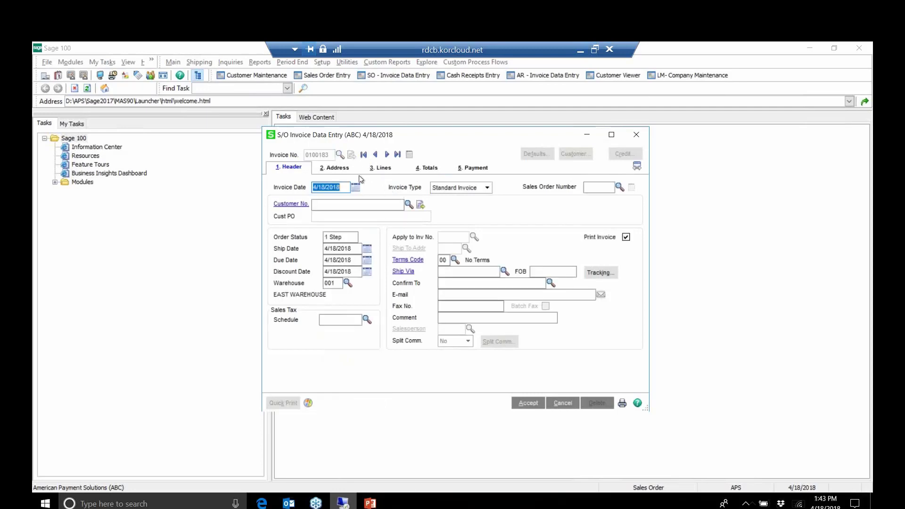
pyautogui.click(562, 404)
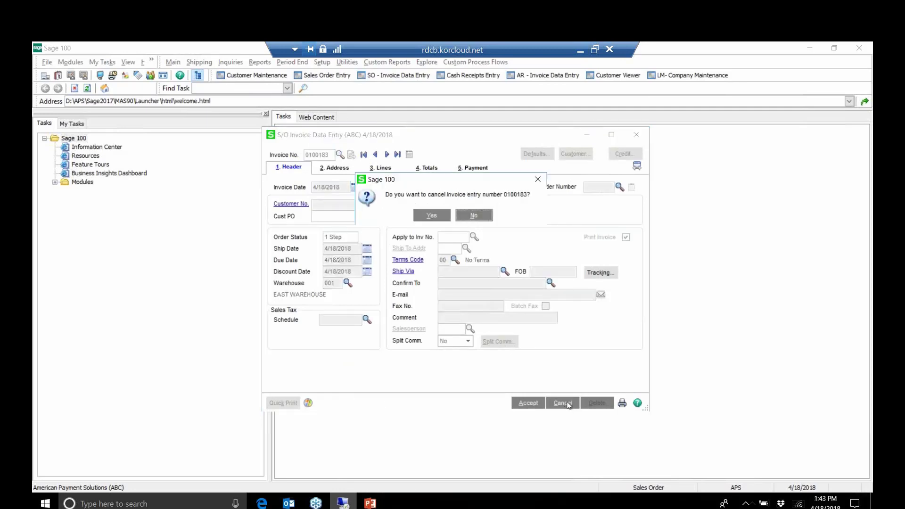
pyautogui.click(476, 219)
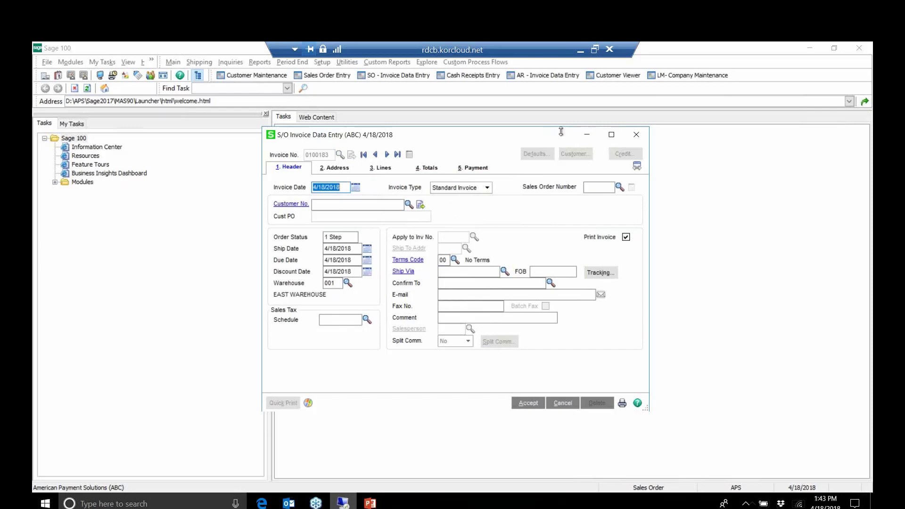
pyautogui.press('Escape')
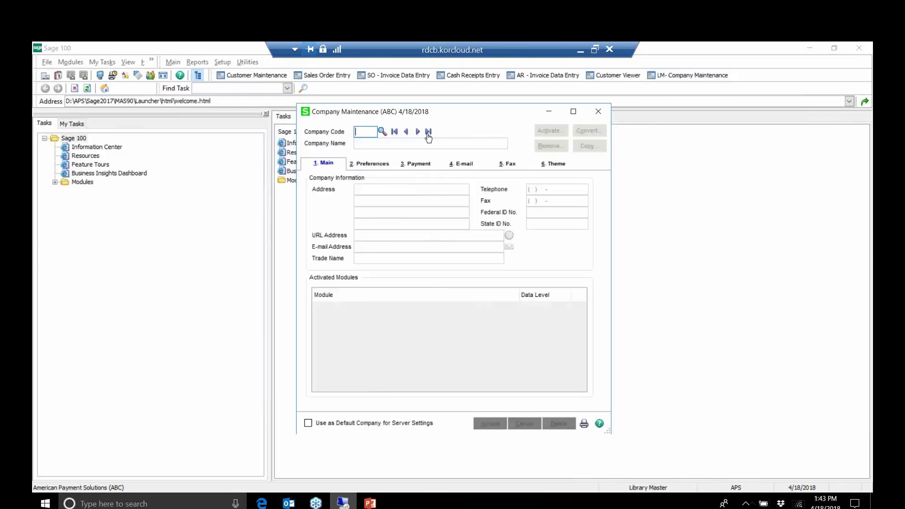
pyautogui.click(418, 132)
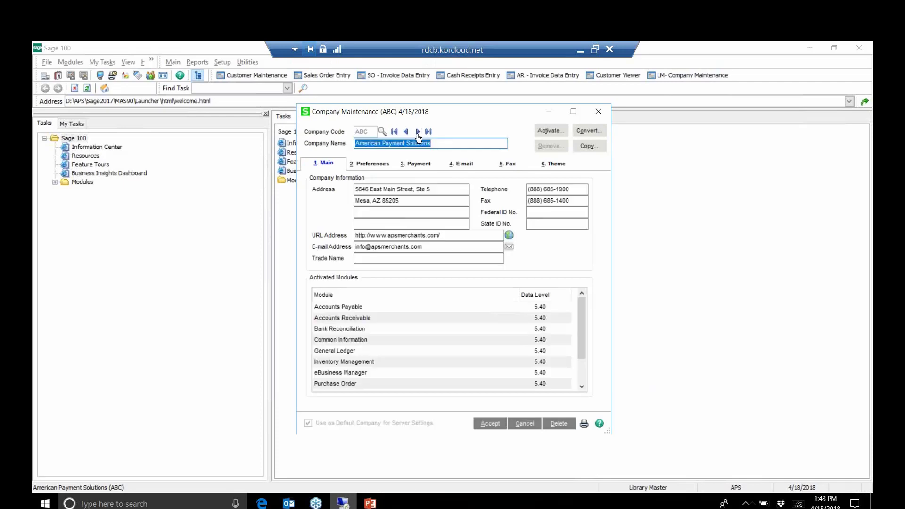
pyautogui.click(418, 165)
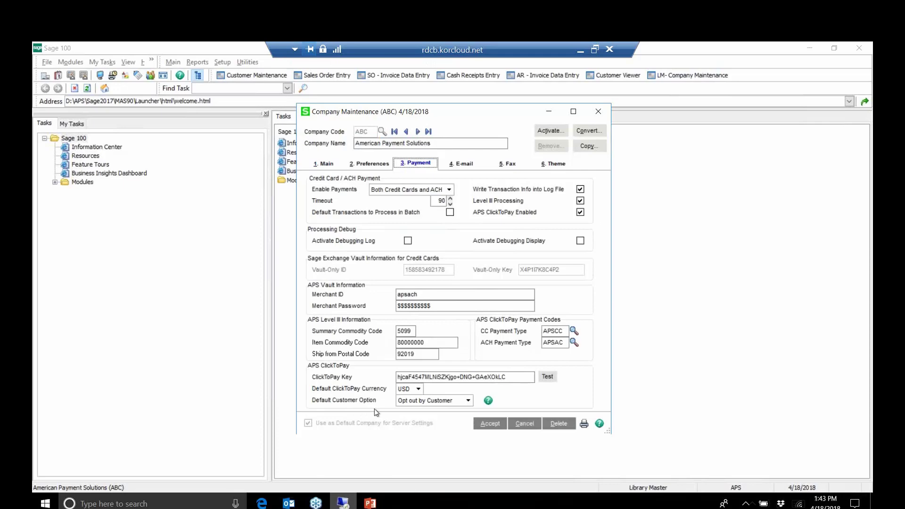
pyautogui.click(469, 401)
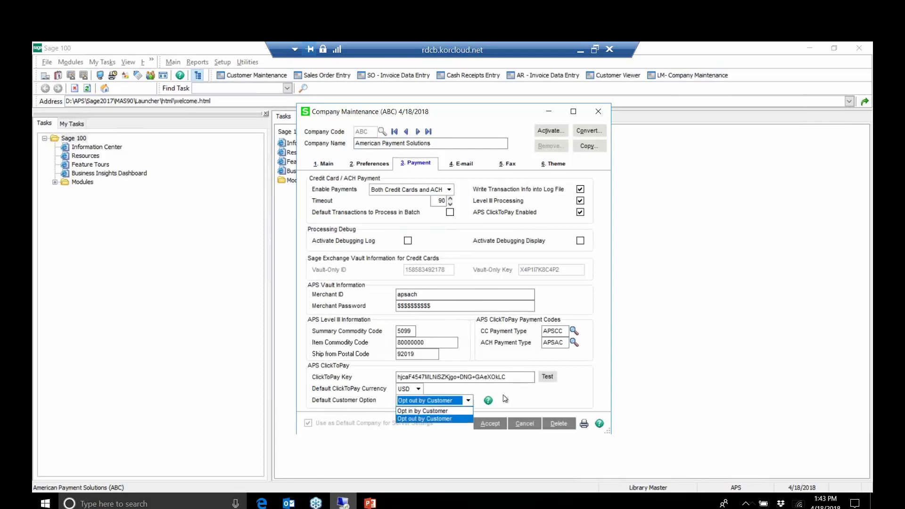
pyautogui.click(521, 394)
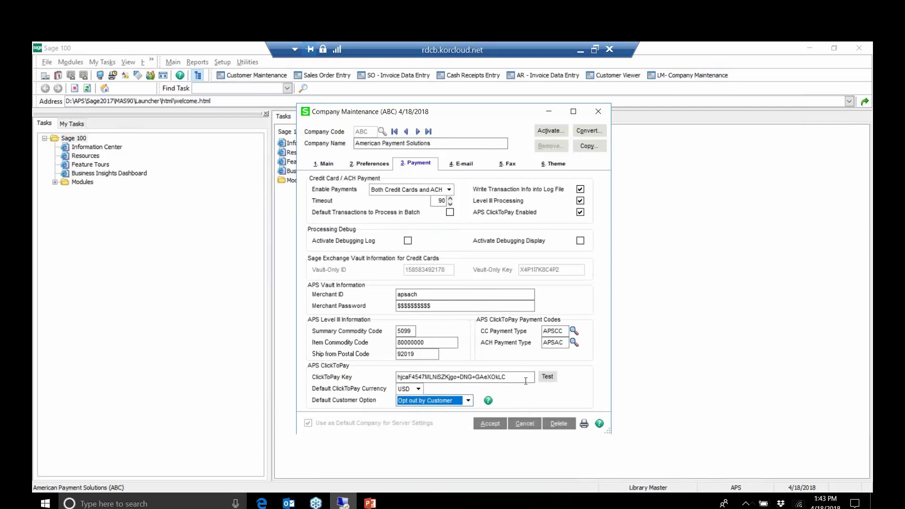
pyautogui.click(525, 423)
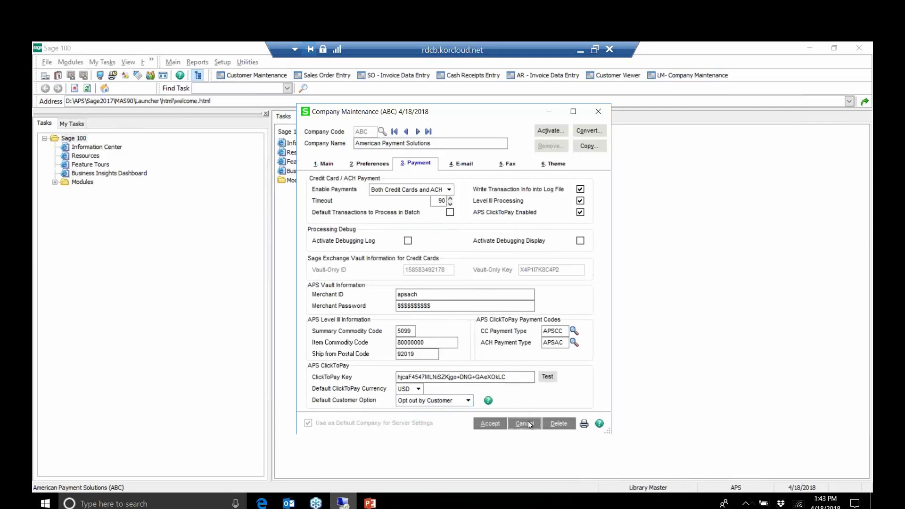
pyautogui.click(599, 111)
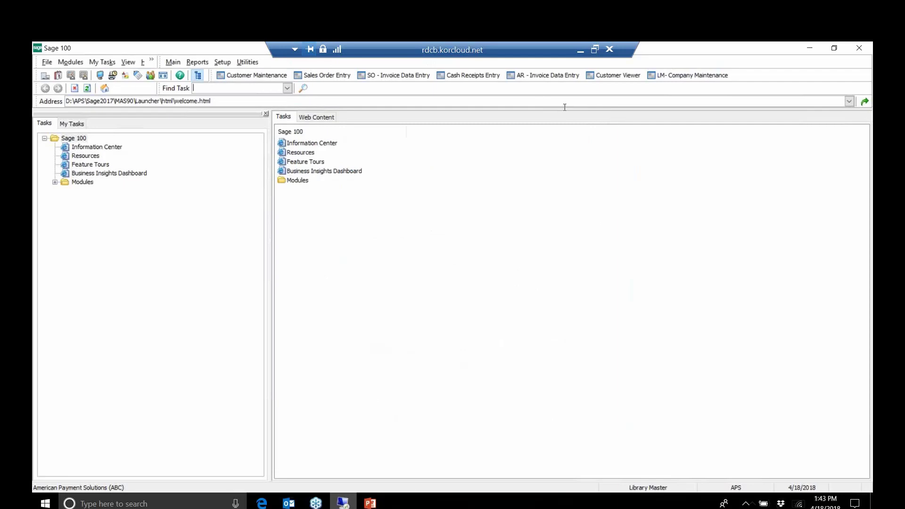
# Load American Business Futures in Customer Maintenance for 4/18/2018, then close it without saving.
pyautogui.click(270, 76)
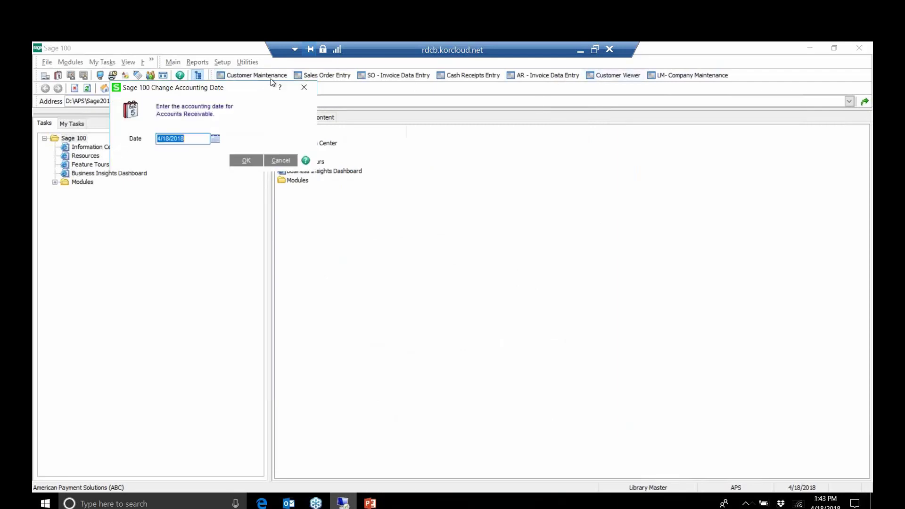
pyautogui.click(245, 160)
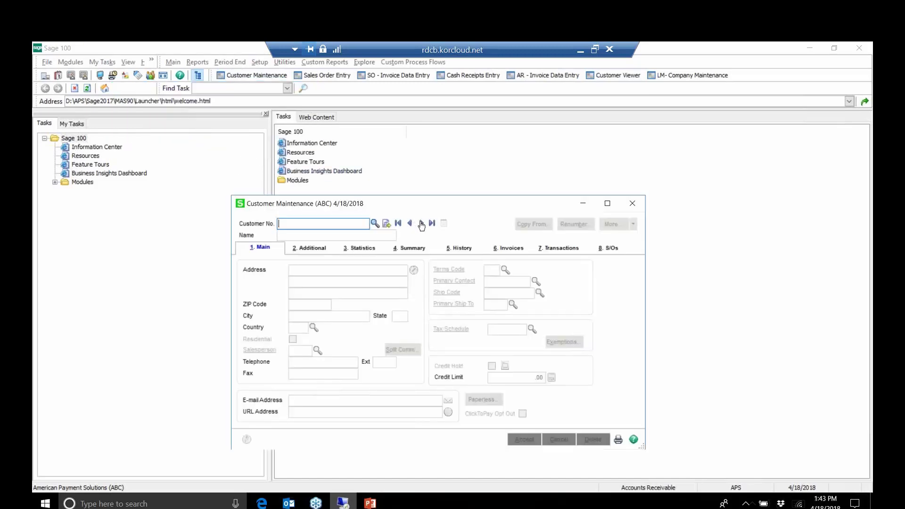
pyautogui.click(422, 224)
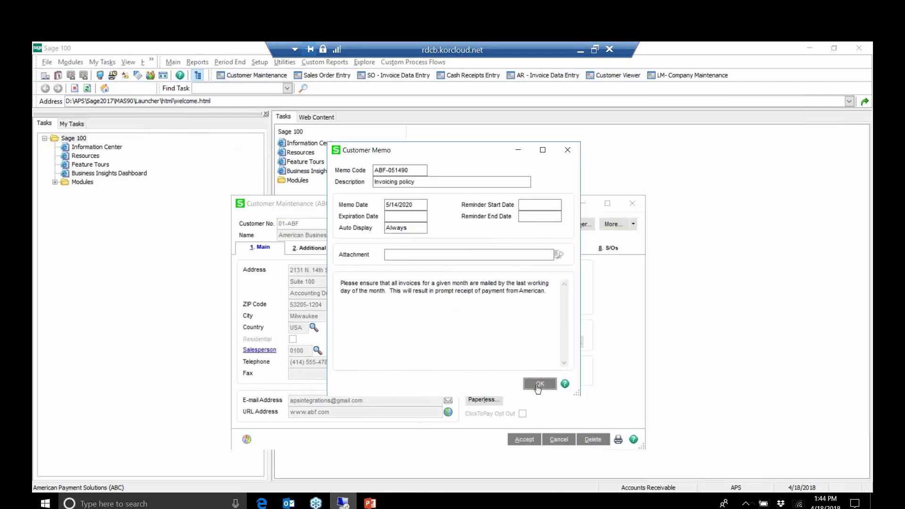
pyautogui.click(538, 384)
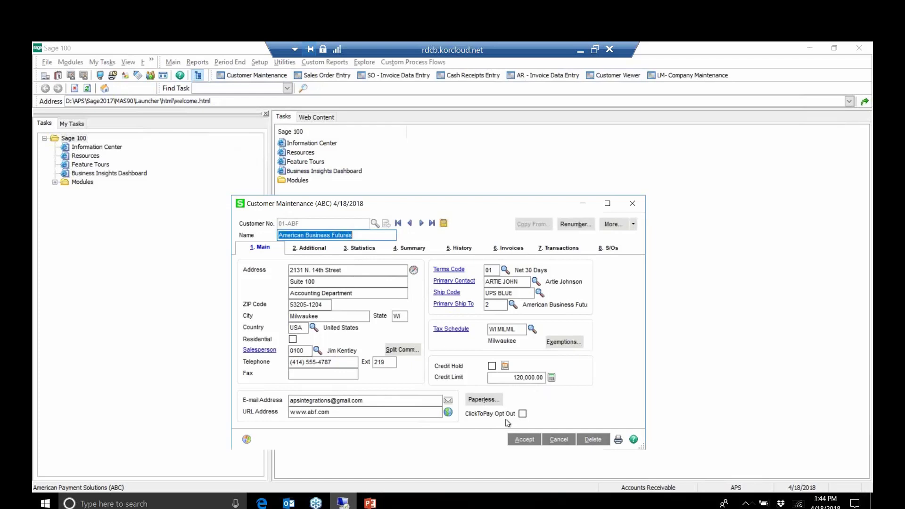
pyautogui.click(558, 439)
pyautogui.click(632, 203)
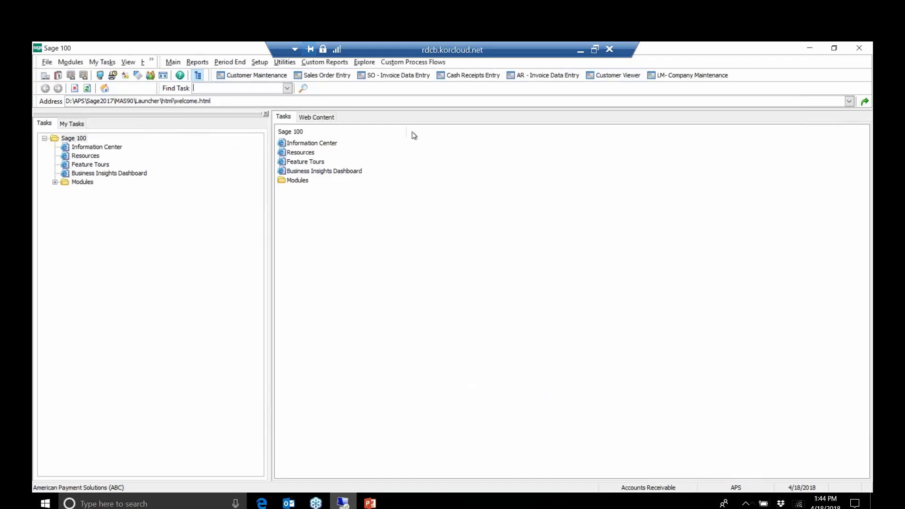
# Replace auto-numbered invoice 0100184 with new invoice 0100602 for American Business Futures (01-ABF).
pyautogui.click(406, 76)
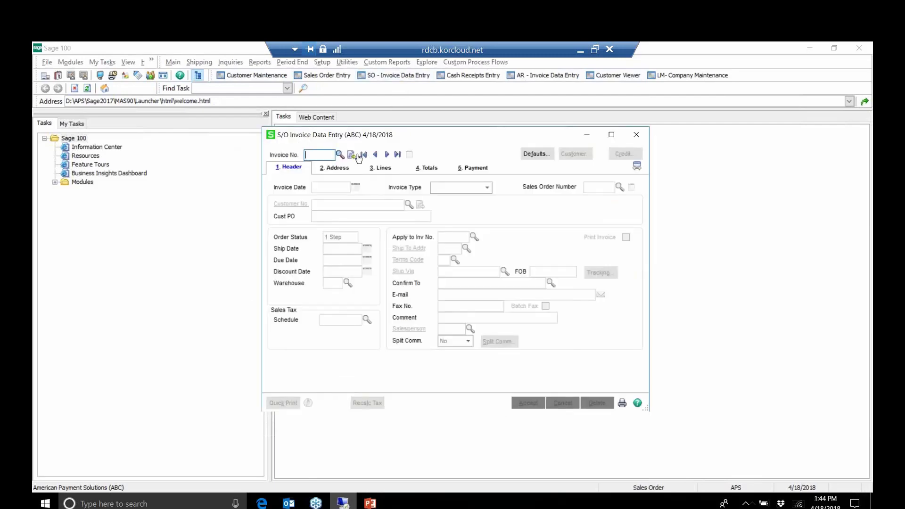
pyautogui.click(353, 157)
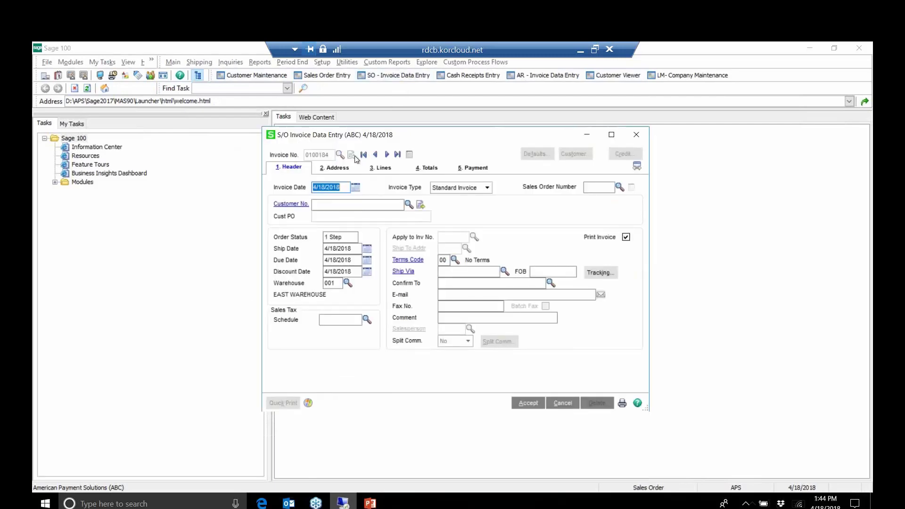
pyautogui.click(562, 403)
pyautogui.click(430, 216)
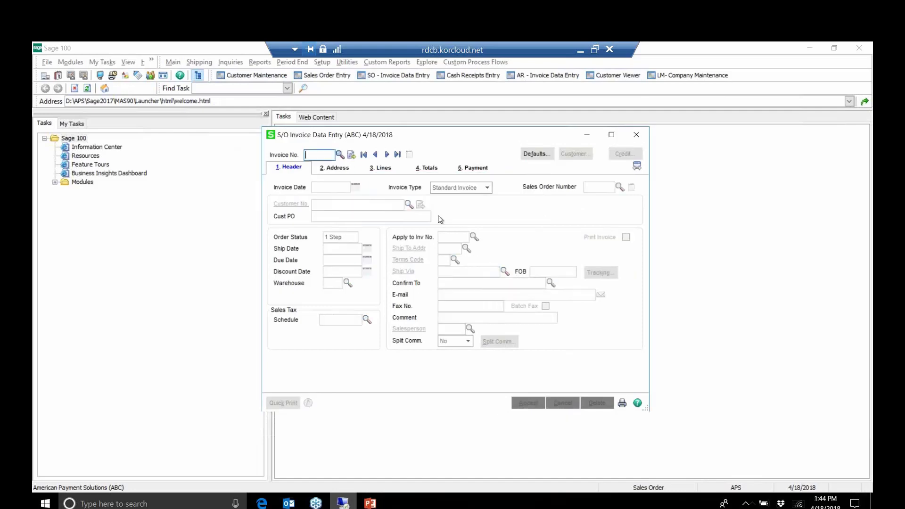
pyautogui.write('100602')
pyautogui.press('Tab')
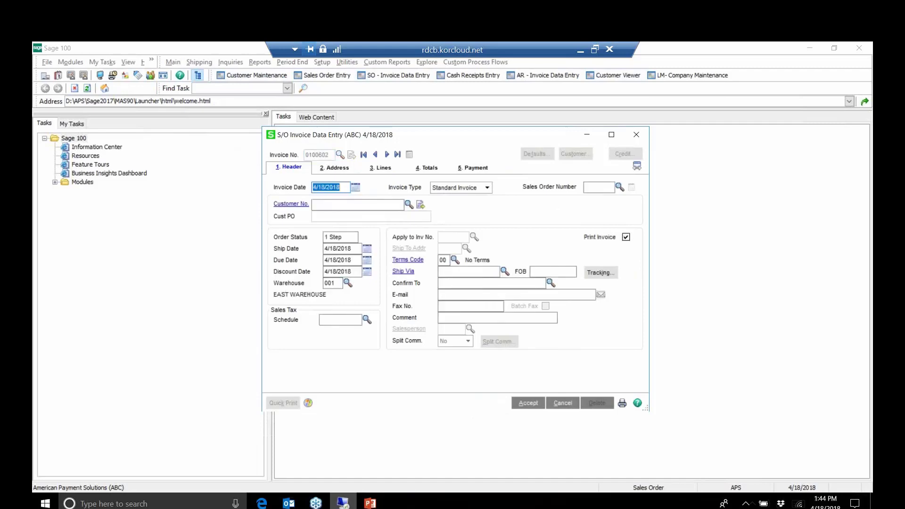
pyautogui.click(409, 205)
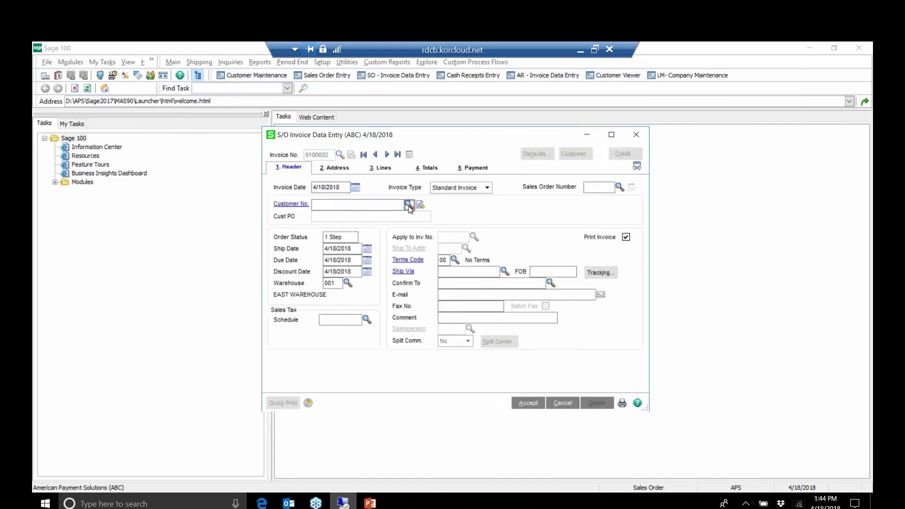
pyautogui.click(507, 354)
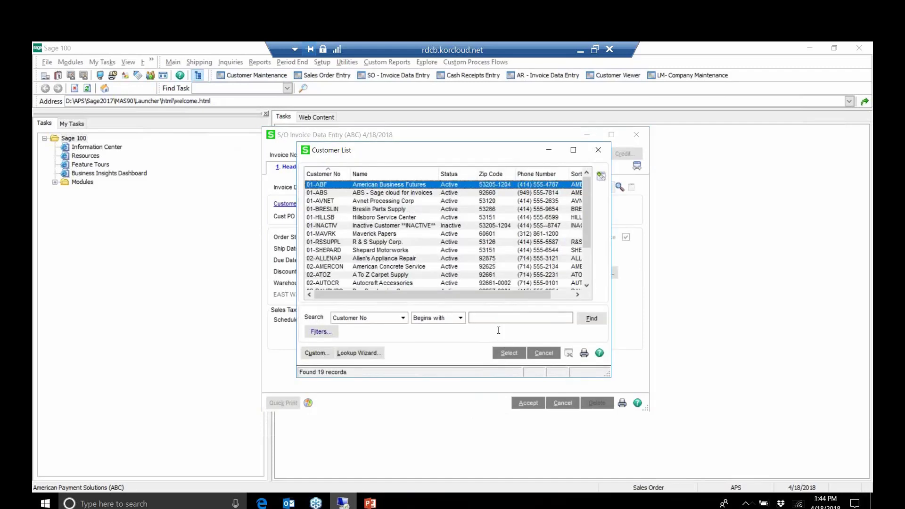
# Add line item 1001-HON-H252, quantity 1 at 84.00.
pyautogui.click(383, 171)
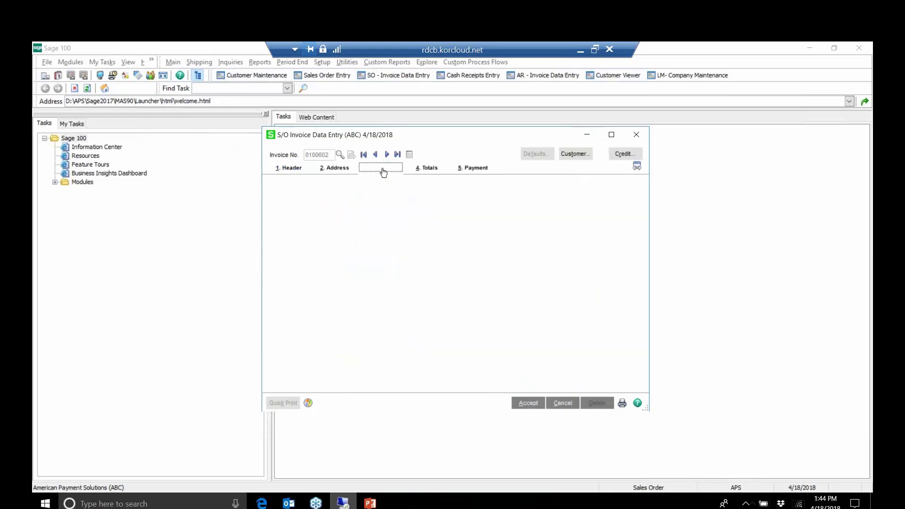
pyautogui.click(352, 225)
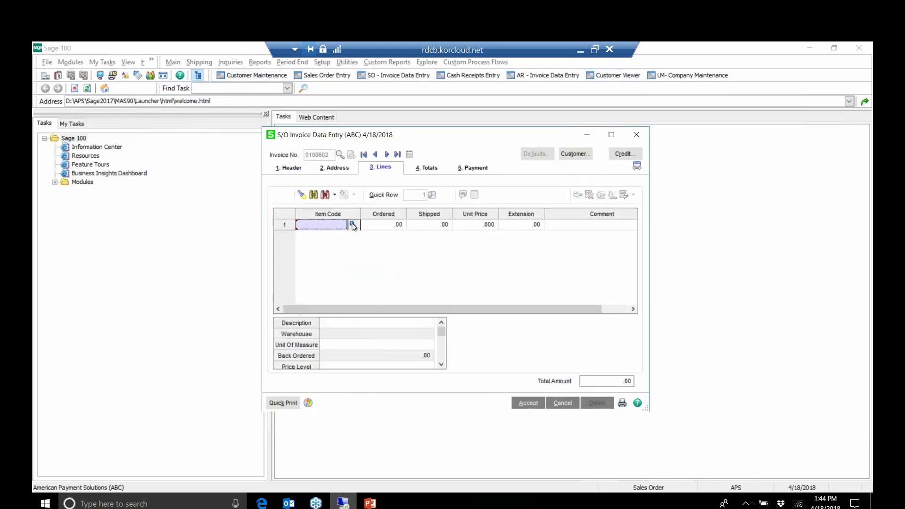
pyautogui.click(504, 354)
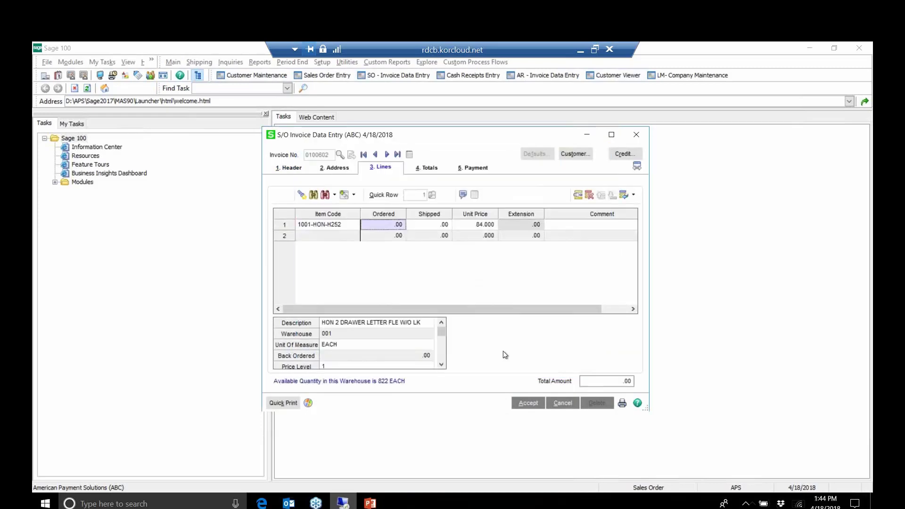
pyautogui.write('1')
pyautogui.press('Tab')
pyautogui.press('Tab')
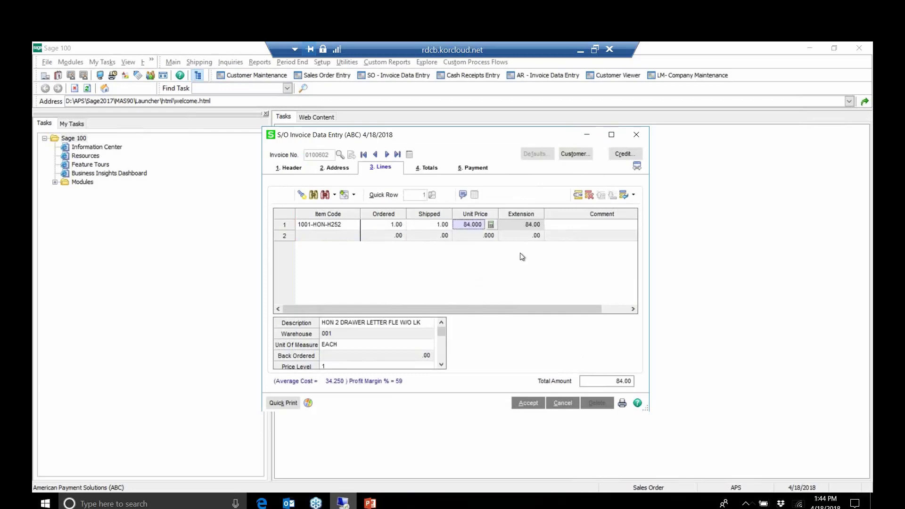
# Set the deposit payment type to ACH, then save invoice 0100602 and launch invoice printing.
pyautogui.click(426, 168)
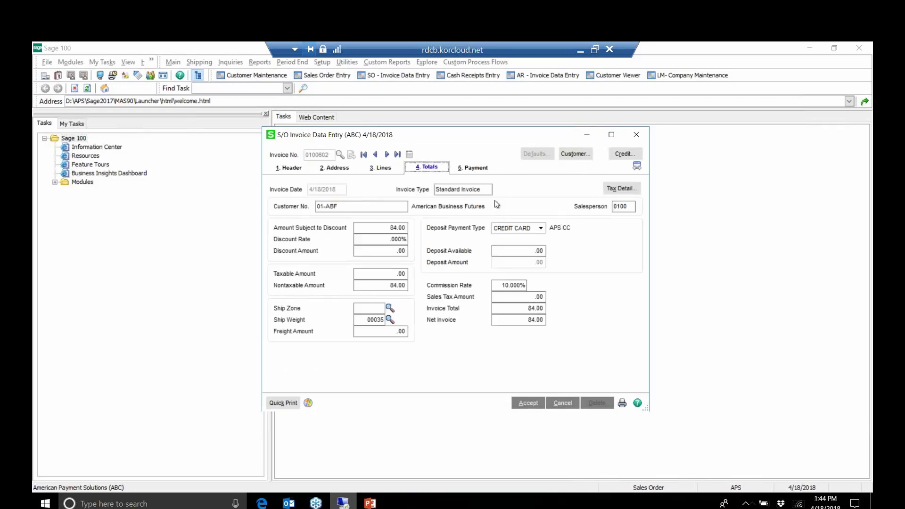
pyautogui.click(542, 230)
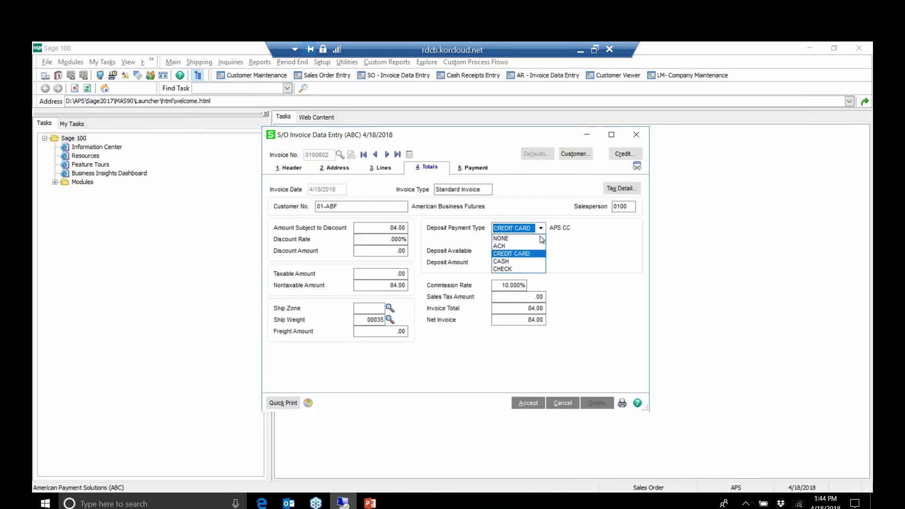
pyautogui.click(514, 245)
pyautogui.click(473, 170)
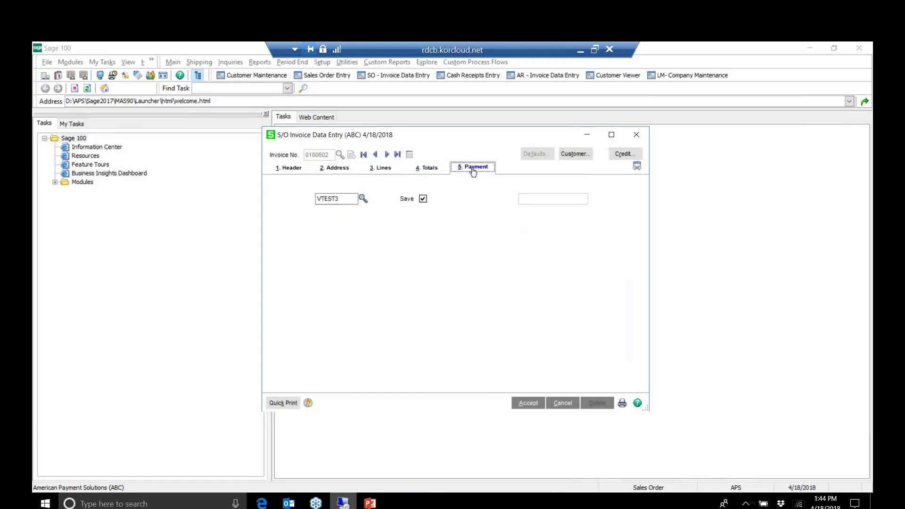
pyautogui.click(622, 403)
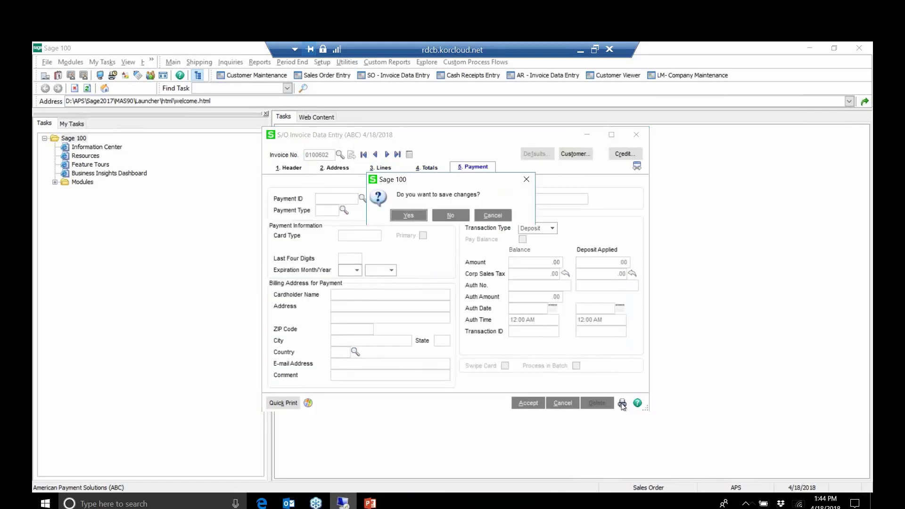
pyautogui.click(413, 217)
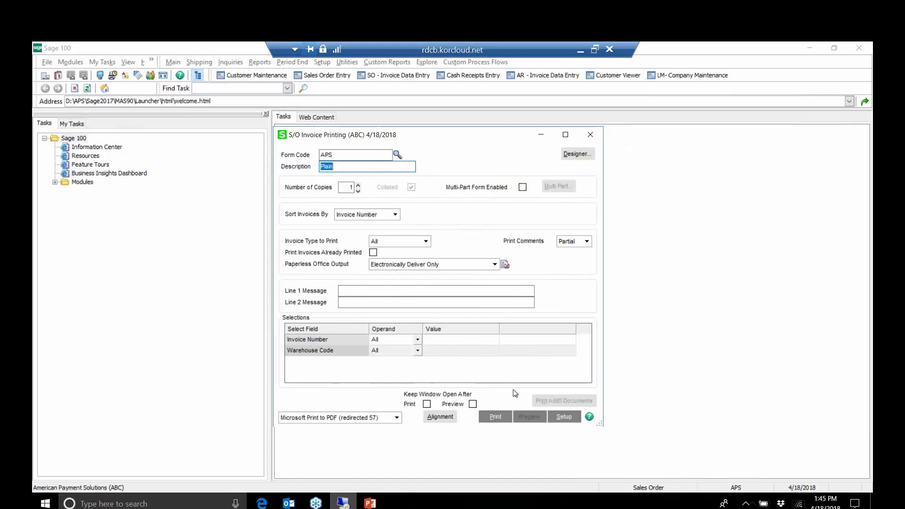
# Deliver the invoices by e-mail (2 of 2 successful), end printing, and minimize the remote session.
pyautogui.click(491, 417)
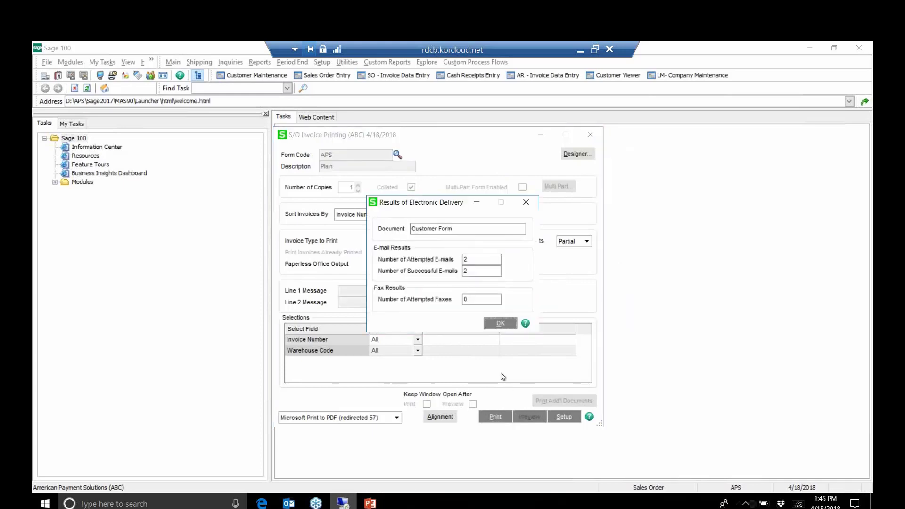
pyautogui.click(499, 324)
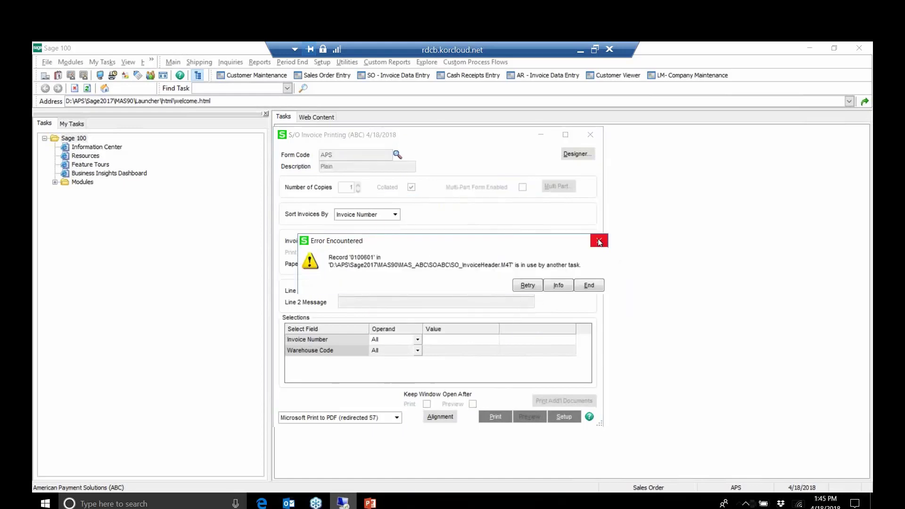
pyautogui.click(589, 285)
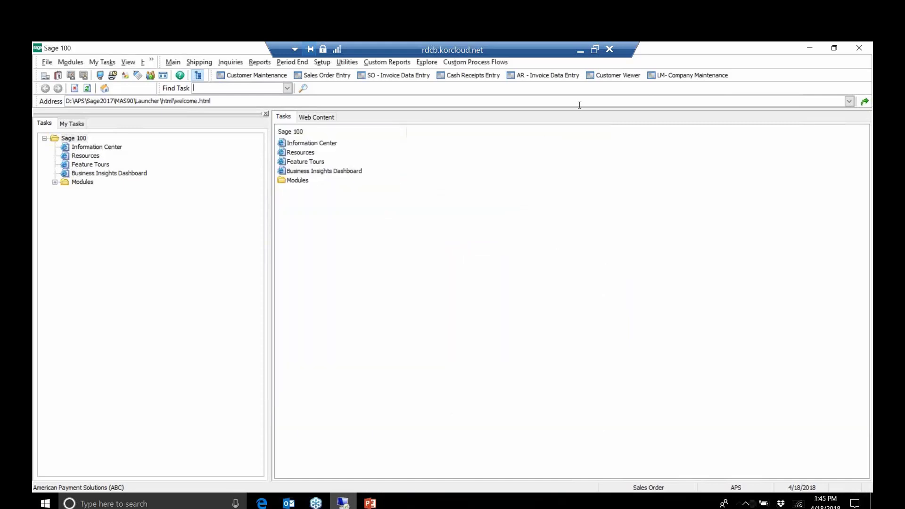
pyautogui.click(579, 52)
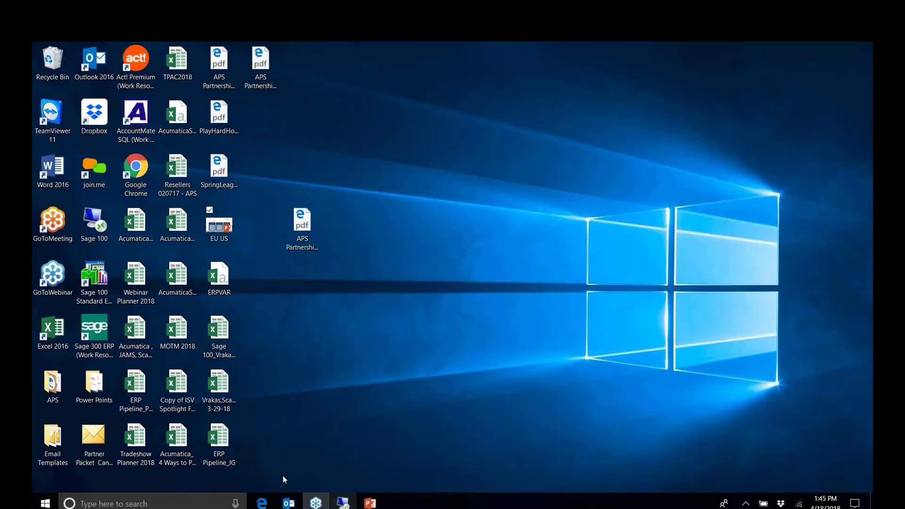
# Preview the American Business Futures invoice PDF from the Gmail e-mail, showing the 252.00 total.
pyautogui.click(261, 503)
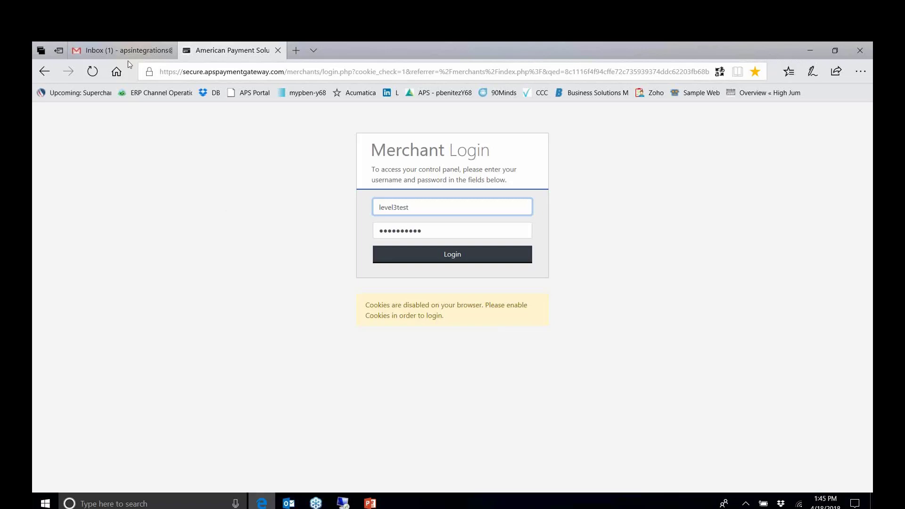
pyautogui.click(118, 51)
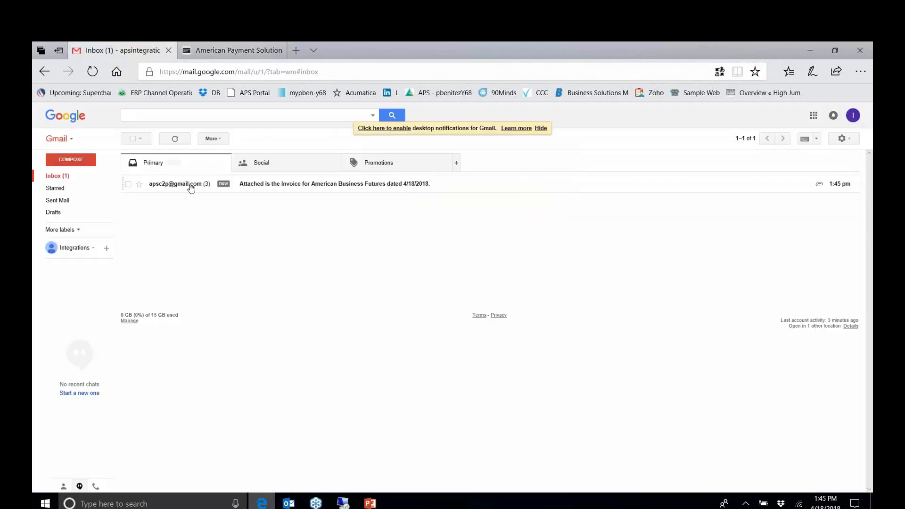
pyautogui.click(191, 187)
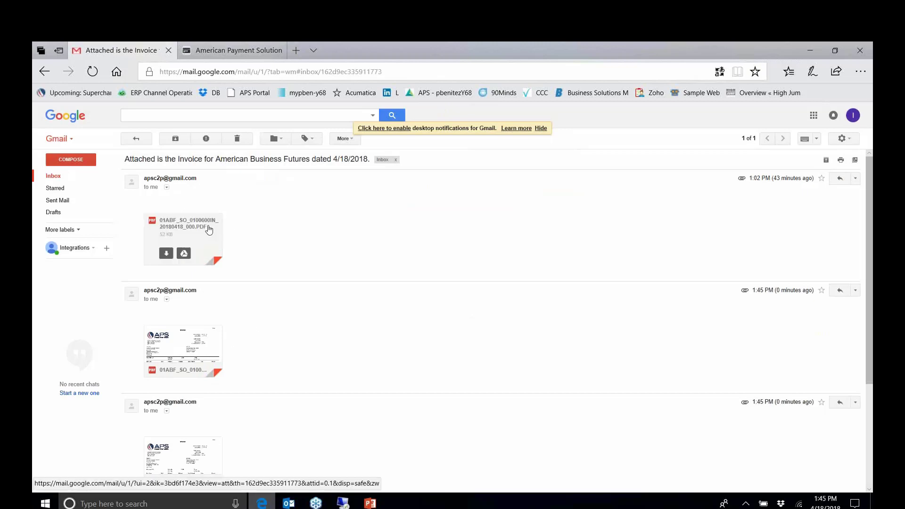
pyautogui.click(185, 351)
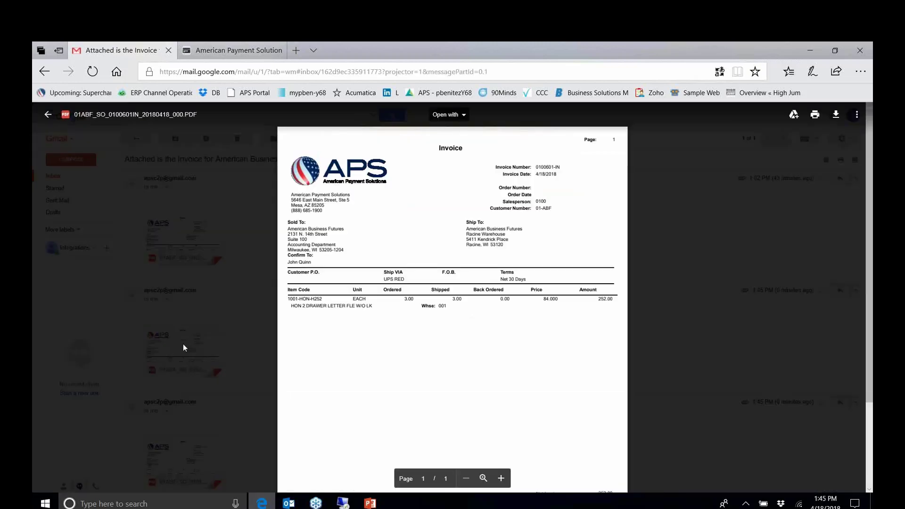
pyautogui.scroll(-3, 583, 411)
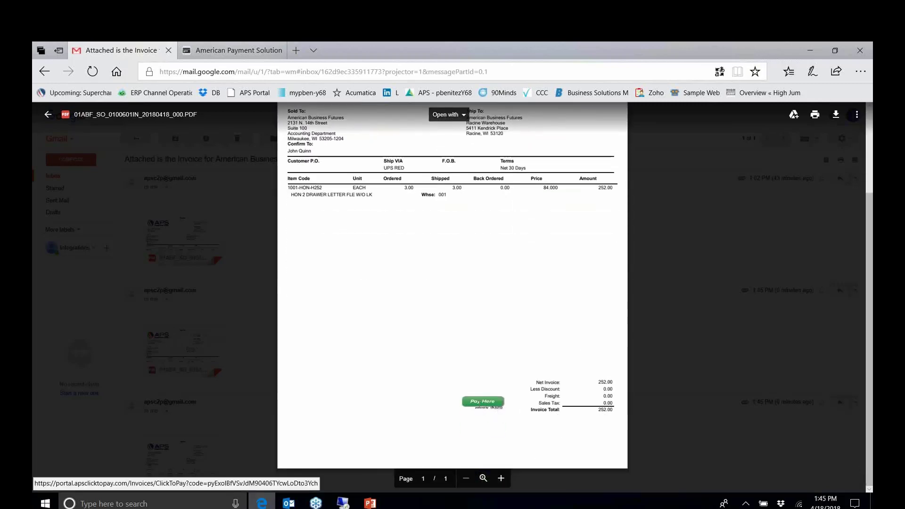
# Use the Pay Here link to pay invoice 0100601IN's full 252.00 balance by credit card.
pyautogui.click(482, 403)
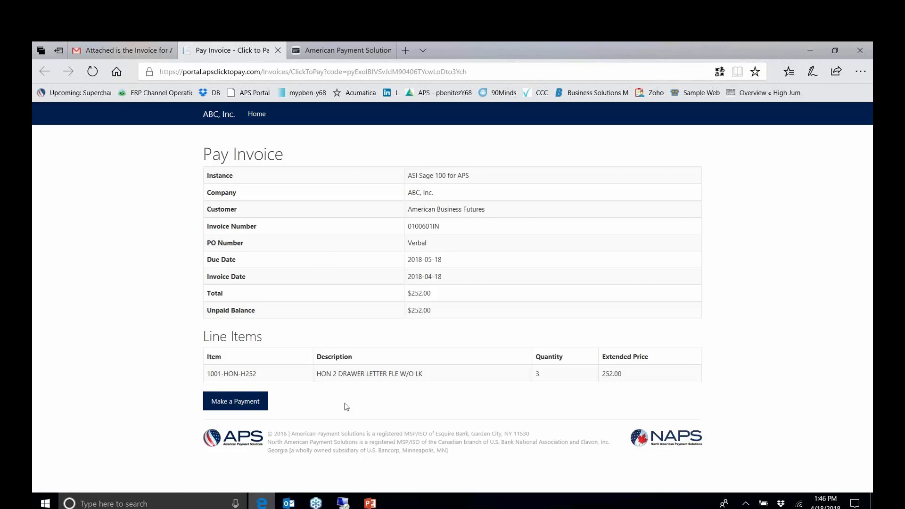
pyautogui.click(242, 403)
pyautogui.click(235, 403)
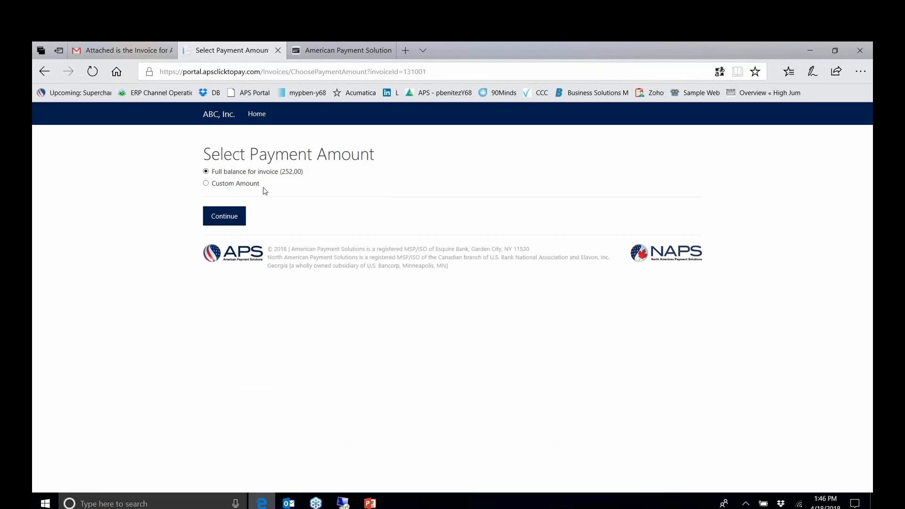
pyautogui.click(226, 216)
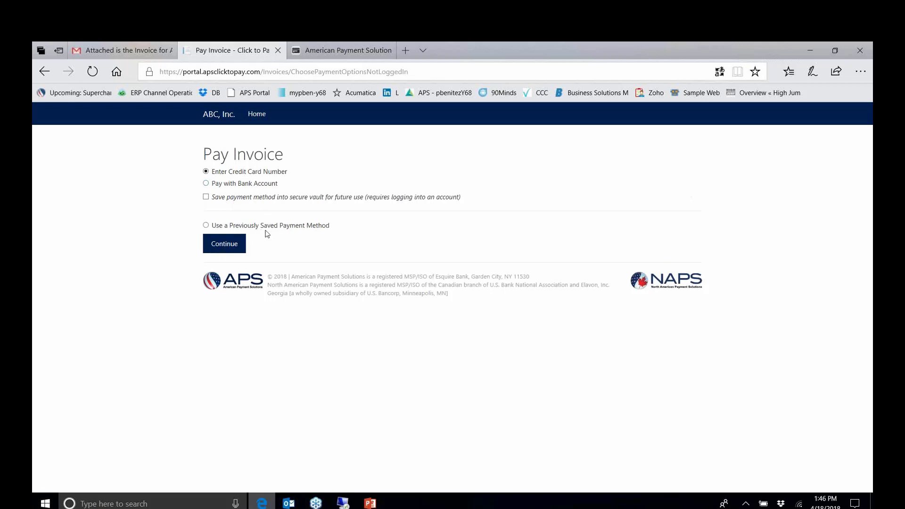
pyautogui.click(218, 245)
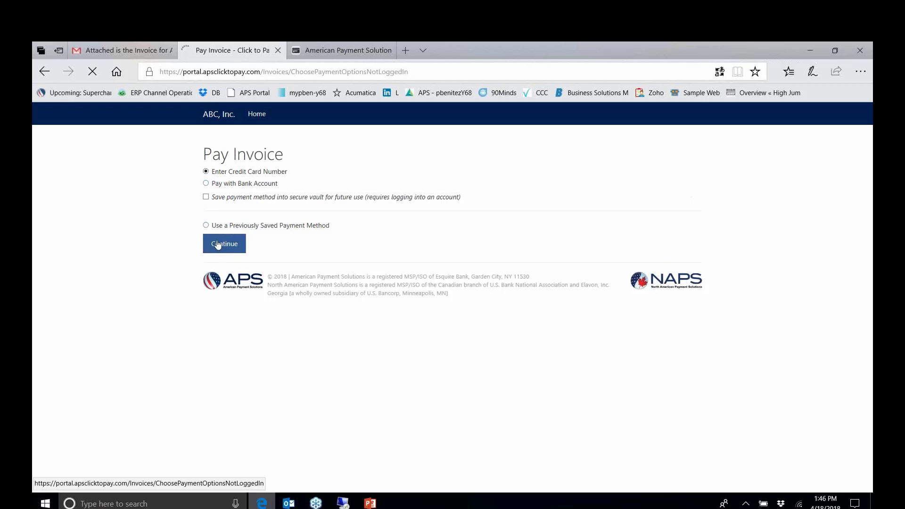
# Enter the card number, expiration 09/20 and the CVV, then submit the payment.
pyautogui.click(235, 186)
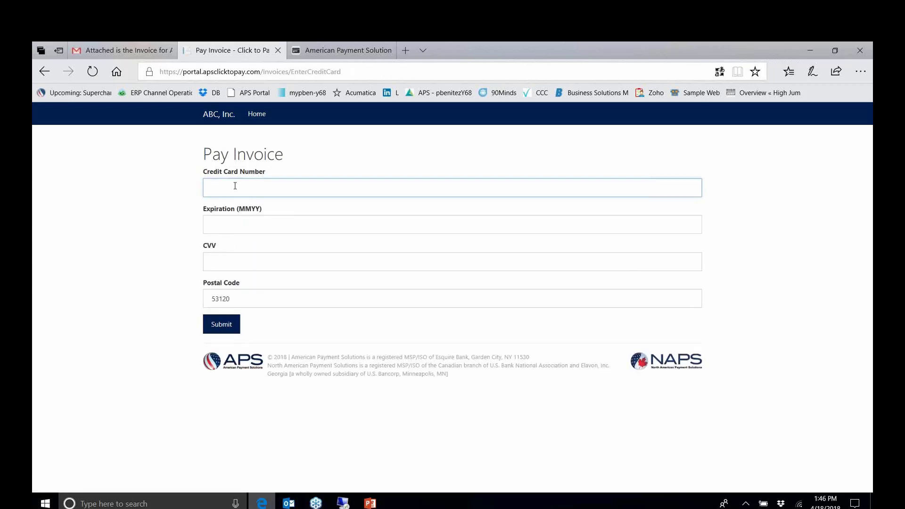
pyautogui.write('4111111111111111')
pyautogui.press('Tab')
pyautogui.write('09/20')
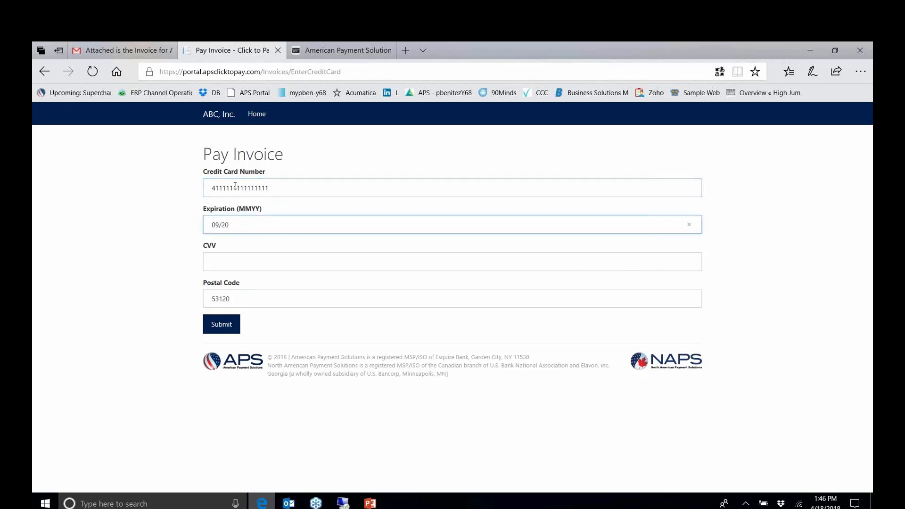
pyautogui.press('Tab')
pyautogui.write('520')
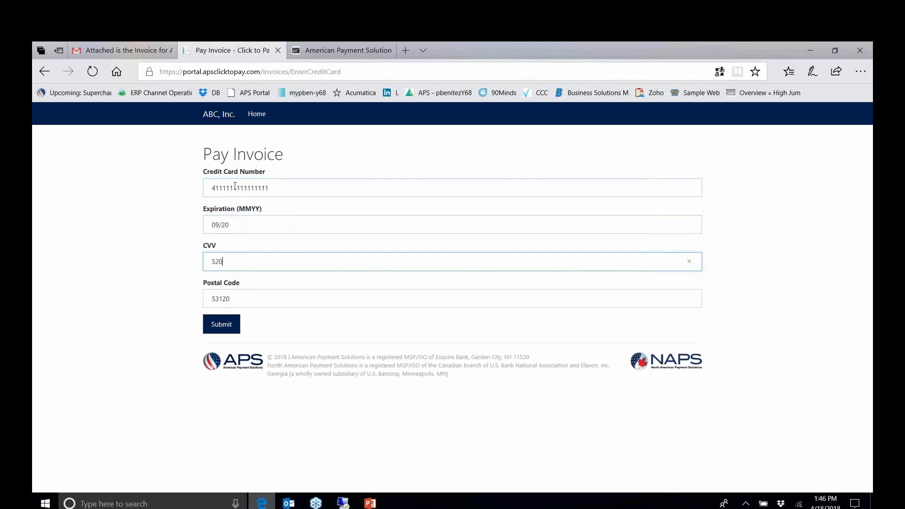
pyautogui.click(225, 328)
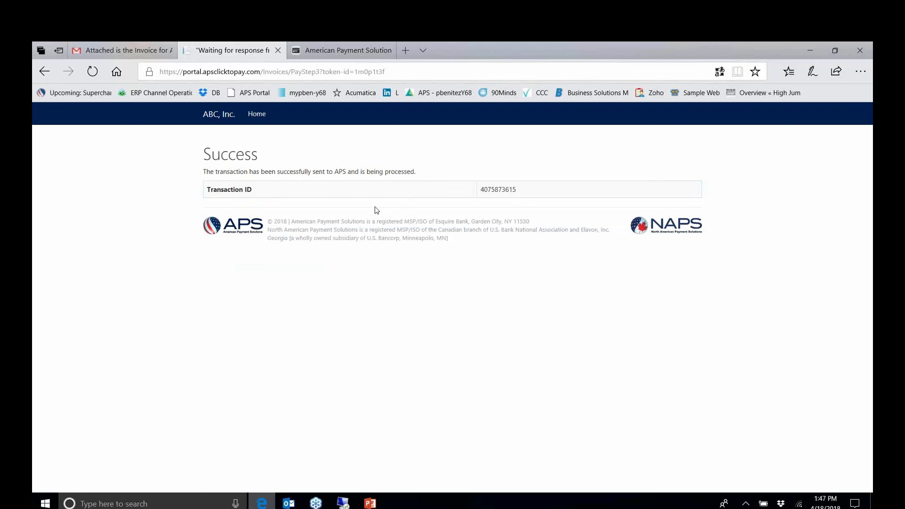
# Log in to the APS Payment Gateway and open the transaction reports page.
pyautogui.click(309, 51)
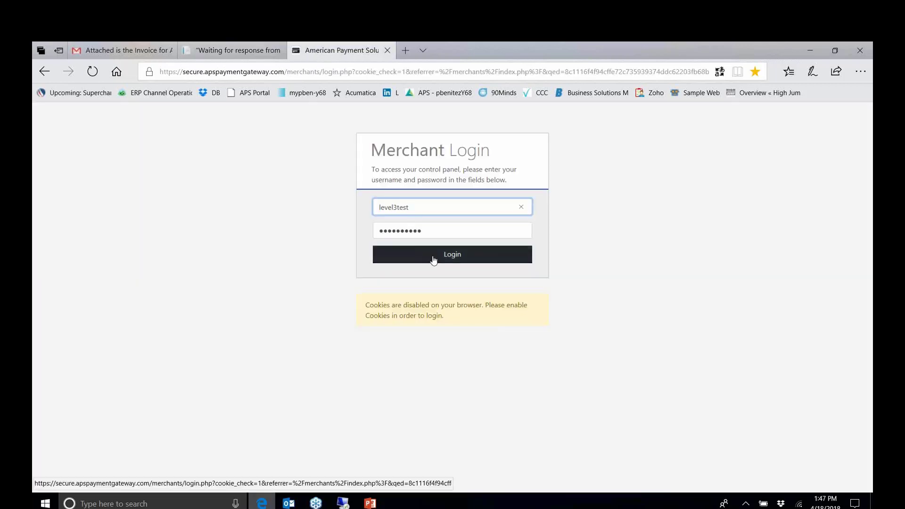
pyautogui.click(433, 257)
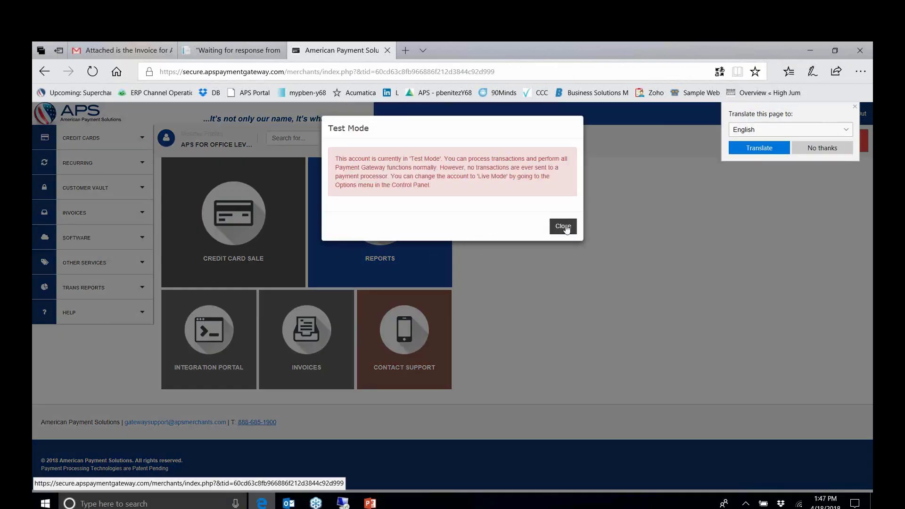
pyautogui.click(563, 226)
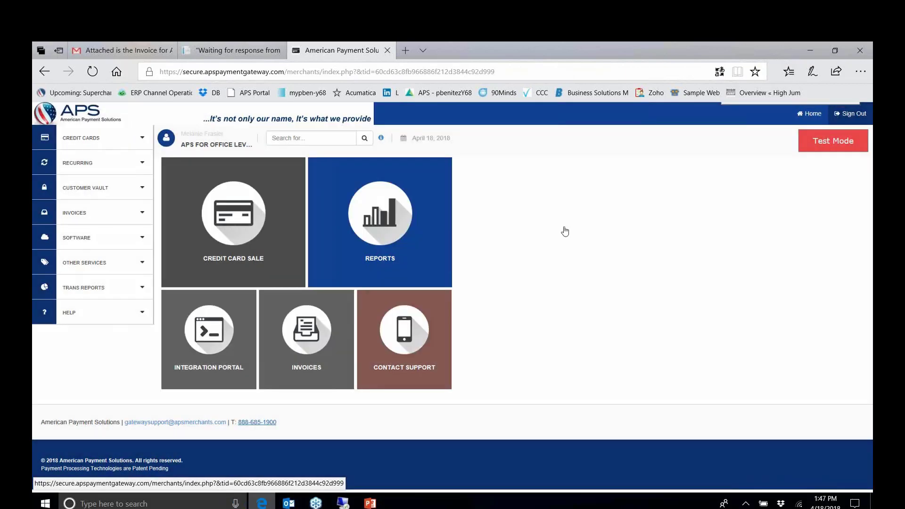
pyautogui.click(143, 289)
pyautogui.click(73, 315)
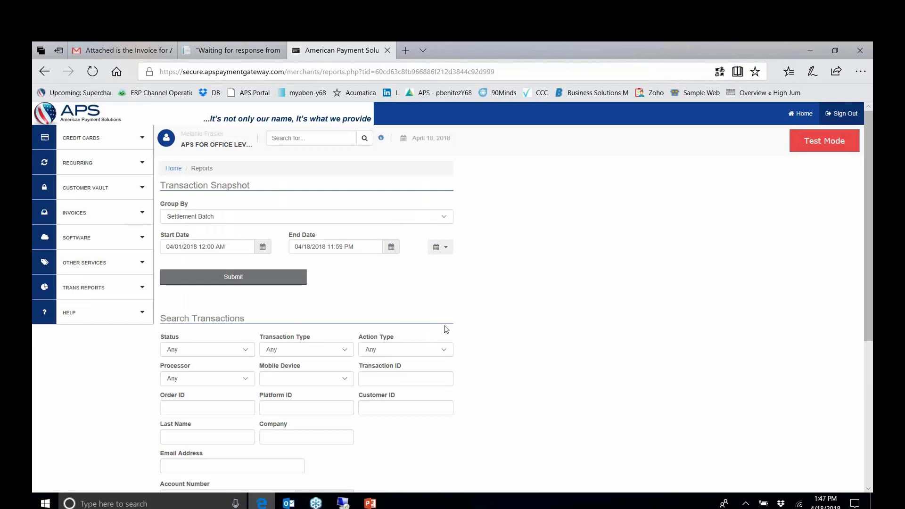
# Search transactions starting 04/18/2018, jump to the last results page, then bring up PowerPoint.
pyautogui.moveTo(867, 282); pyautogui.dragTo(860, 389)
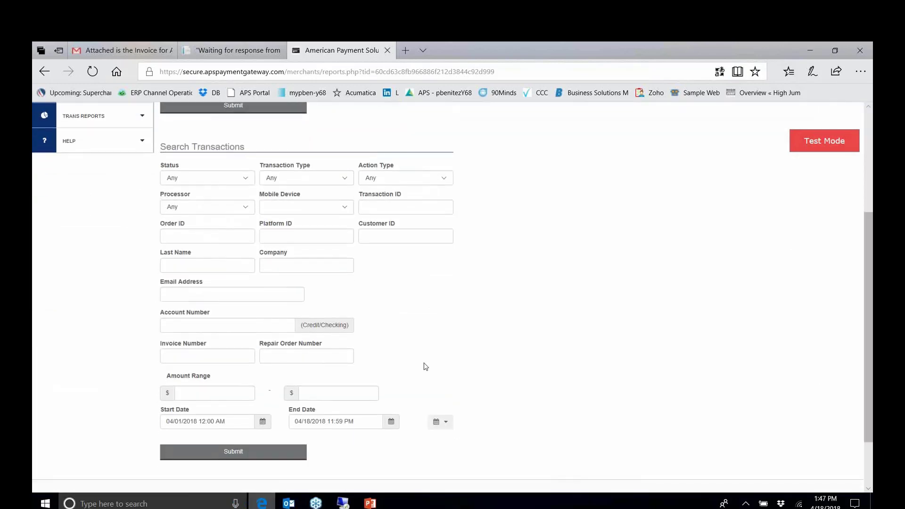
pyautogui.click(182, 421)
pyautogui.press('BackSpace')
pyautogui.press('BackSpace')
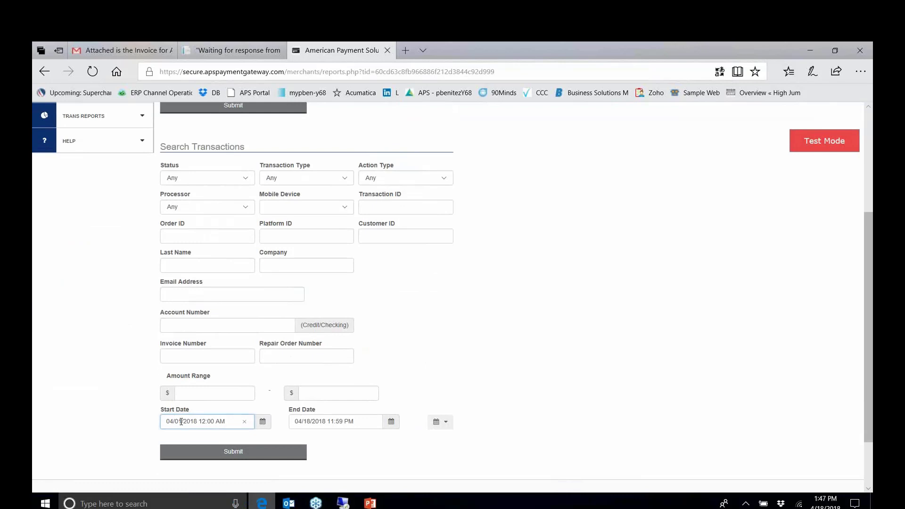
pyautogui.write('18')
pyautogui.press('Return')
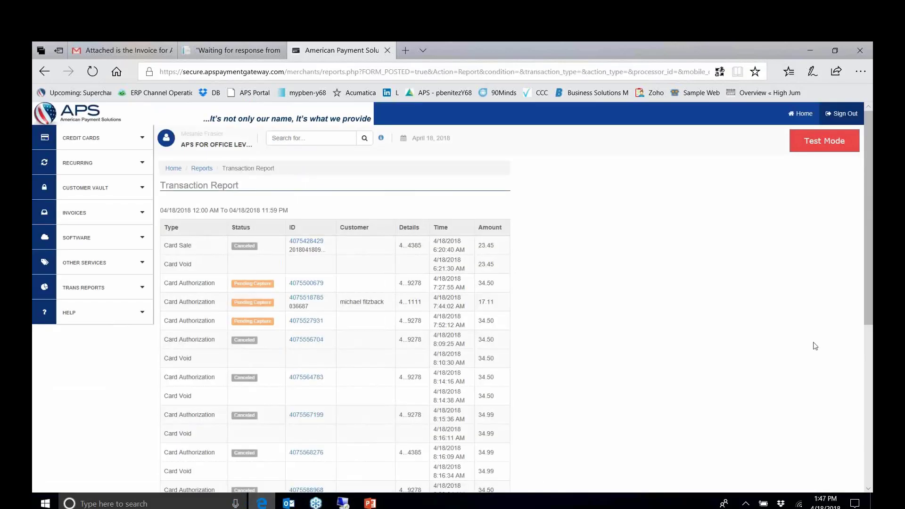
pyautogui.scroll(-5, 535, 347)
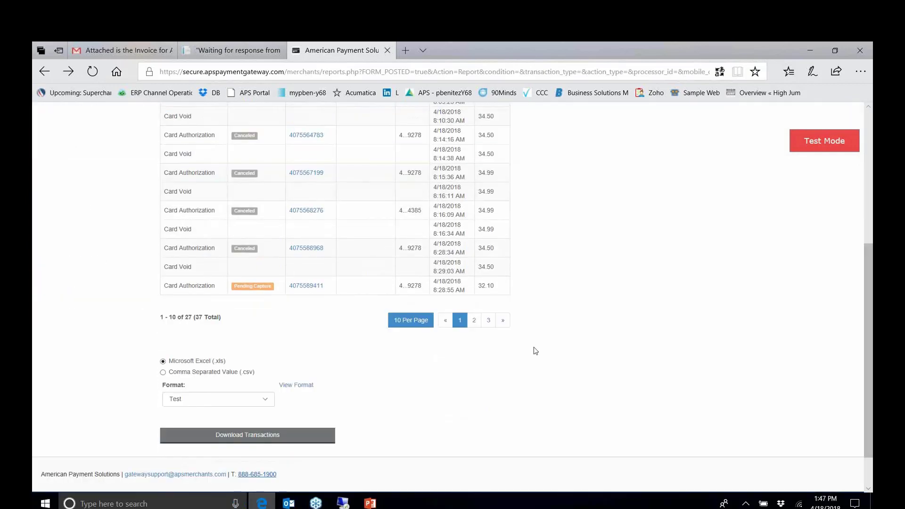
pyautogui.click(501, 325)
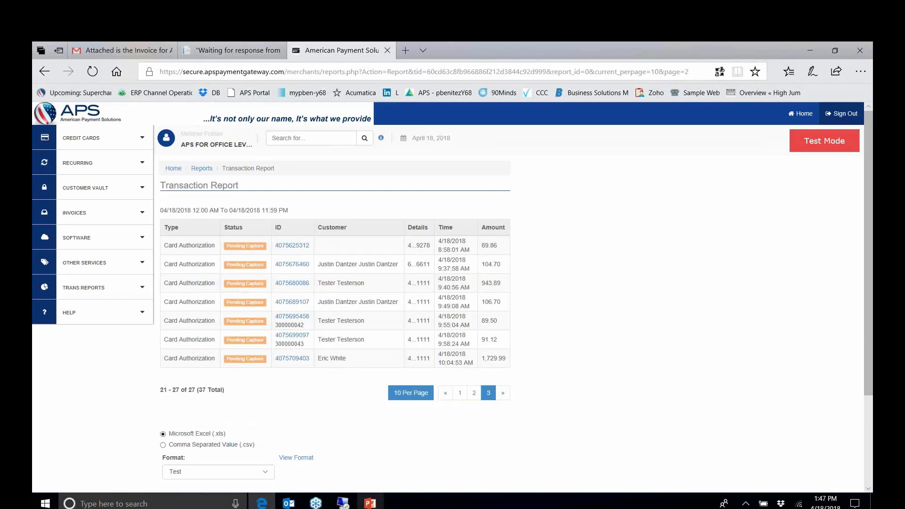
pyautogui.click(379, 505)
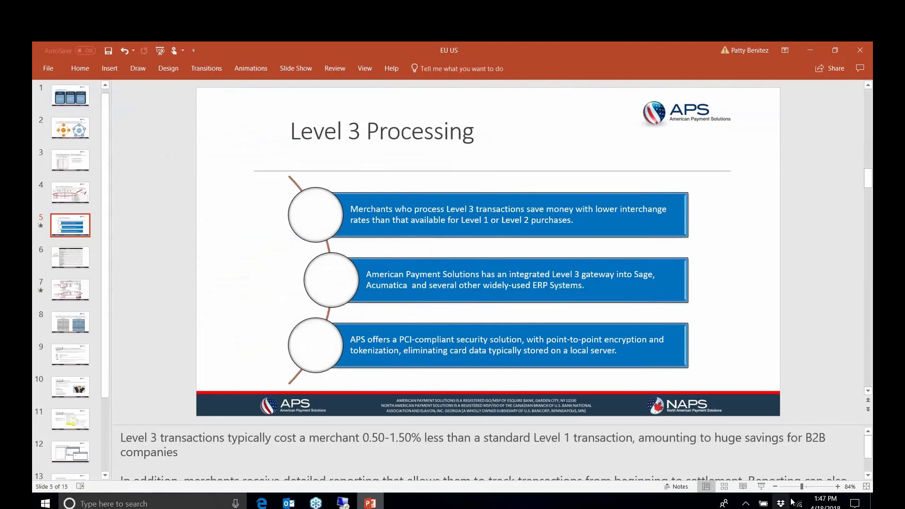
# Show the Level 3 Processing slide full screen, then return to the gateway transaction report.
pyautogui.click(761, 486)
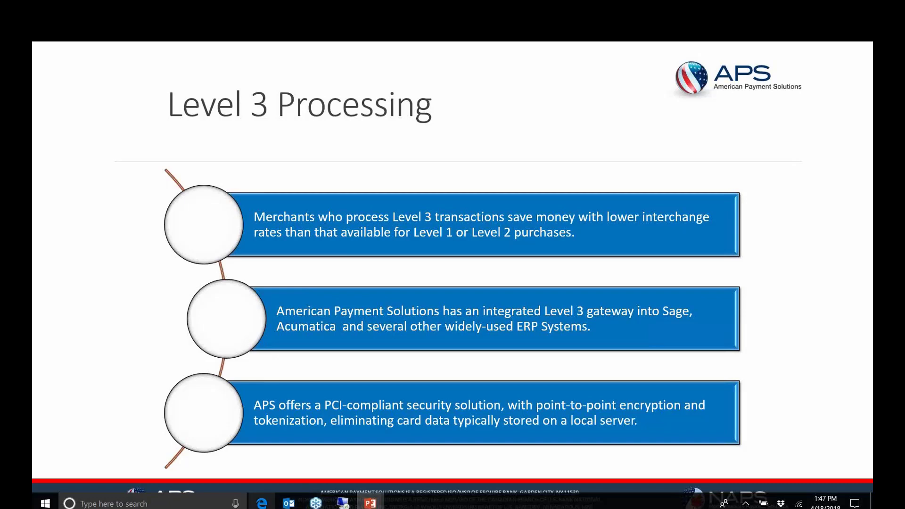
pyautogui.click(262, 503)
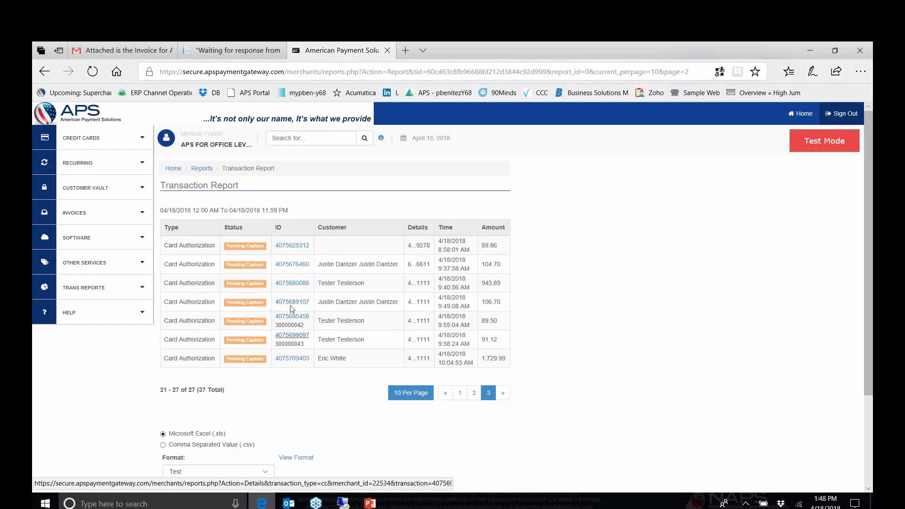
# Open the 89.50 card authorization's detail page and select its product and history details.
pyautogui.click(292, 321)
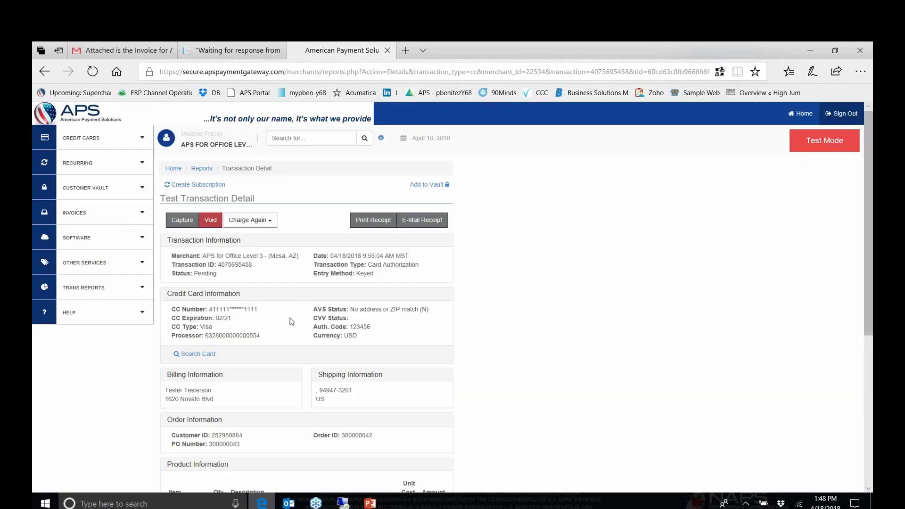
pyautogui.moveTo(865, 277); pyautogui.dragTo(868, 378)
pyautogui.moveTo(455, 133); pyautogui.dragTo(390, 400)
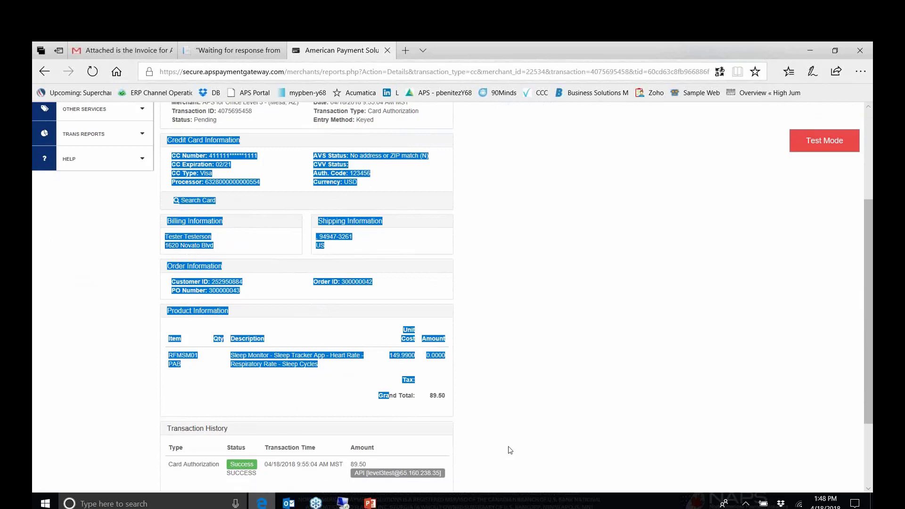
pyautogui.click(325, 52)
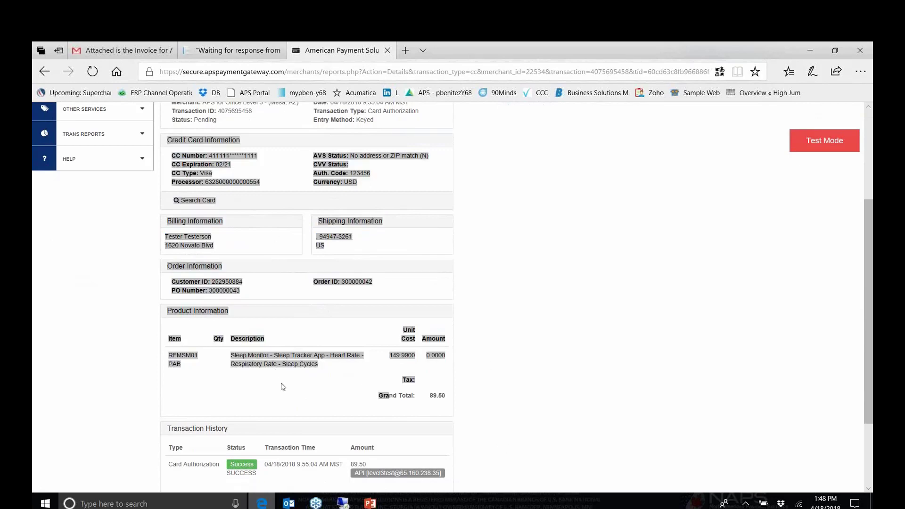
# Advance the slideshow past the Level 3 and pricing slides to 'Solving Credit Card Processing Challenges', then return to Sage 100.
pyautogui.moveTo(370, 503)
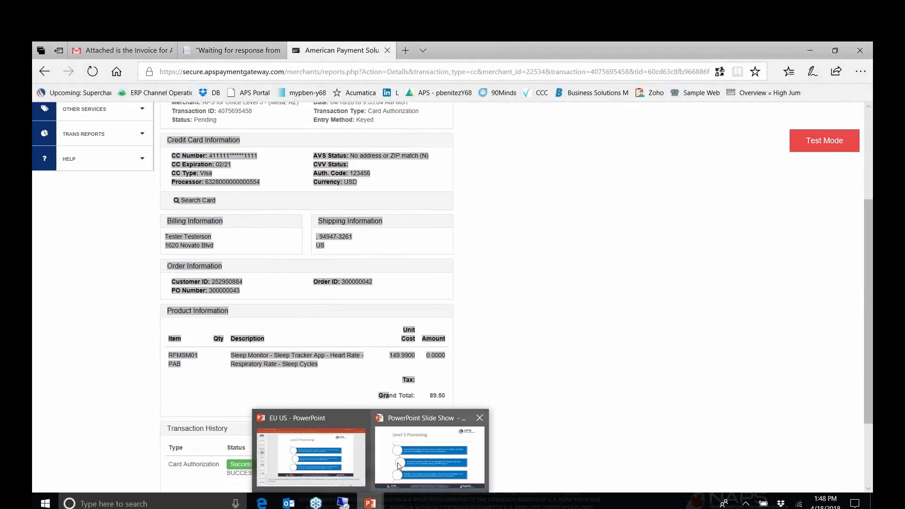
pyautogui.click(405, 448)
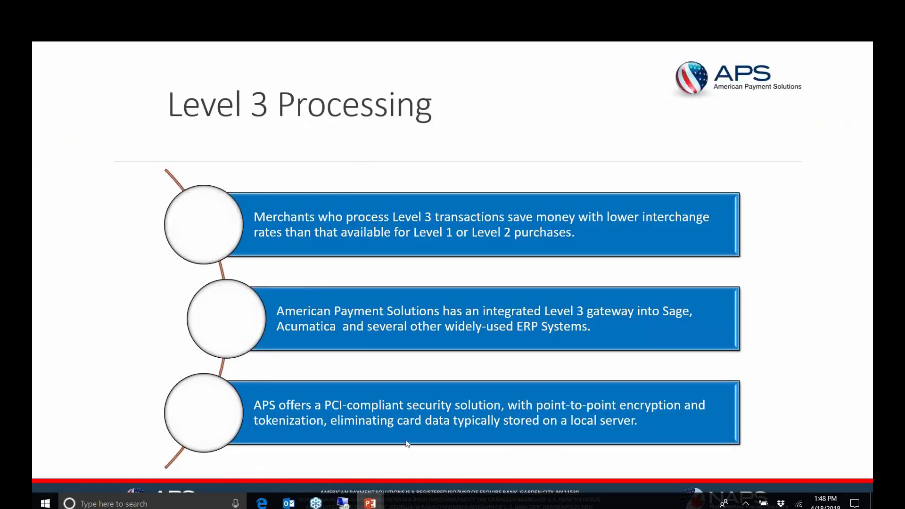
pyautogui.click(691, 351)
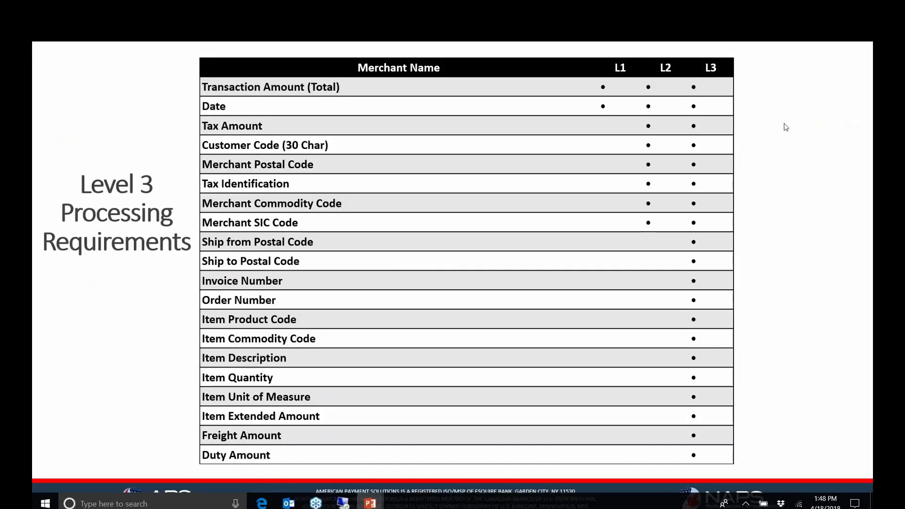
pyautogui.click(699, 346)
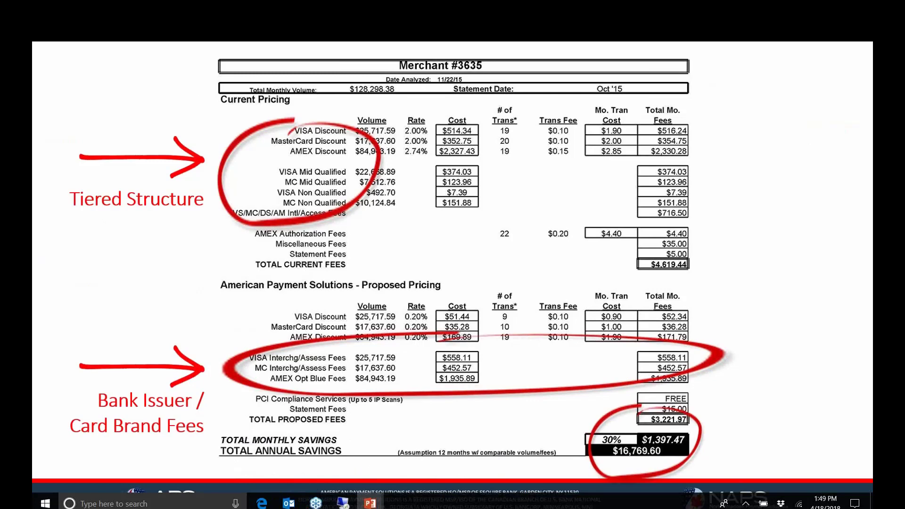
pyautogui.press('Right')
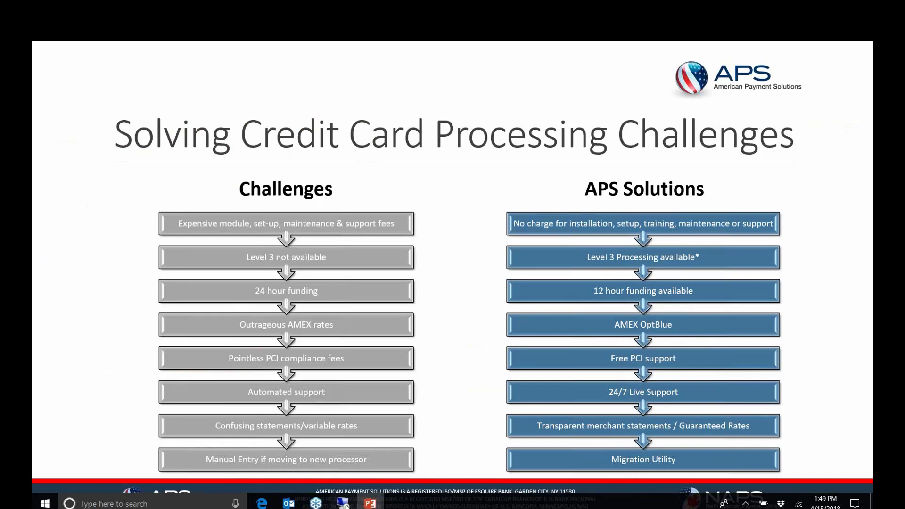
pyautogui.click(343, 503)
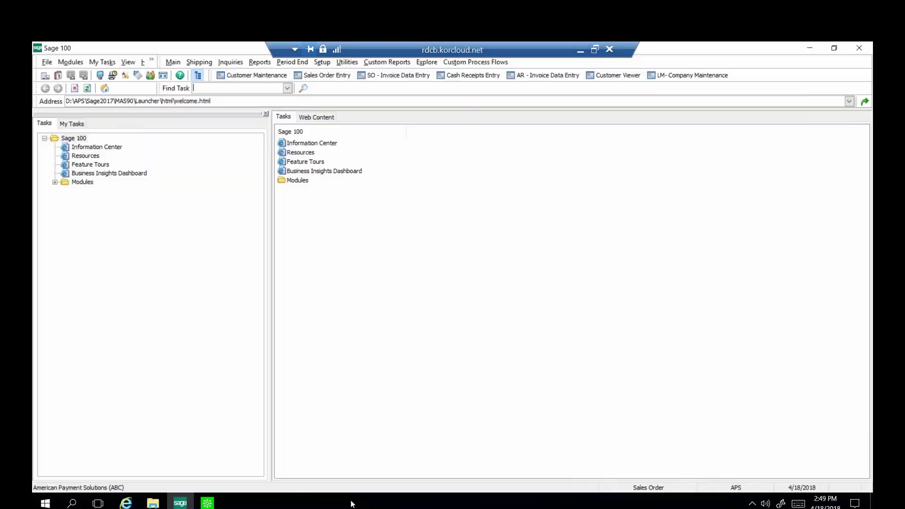
# Discard invoice 0100183 without saving and close both invoice entry windows.
pyautogui.click(207, 503)
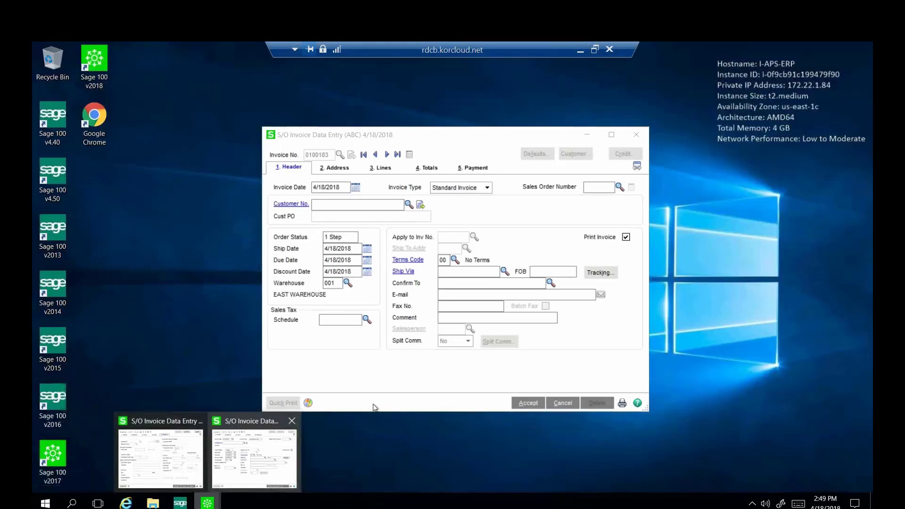
pyautogui.click(279, 456)
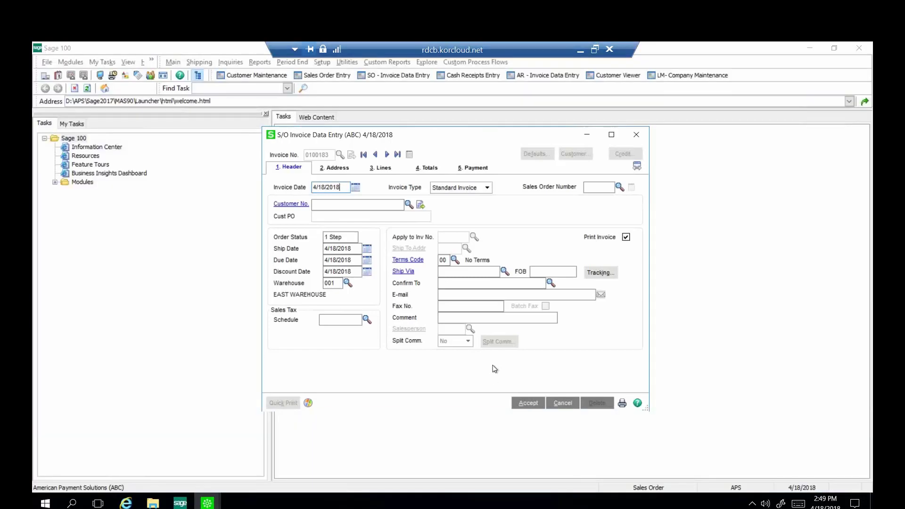
pyautogui.click(563, 403)
pyautogui.click(432, 216)
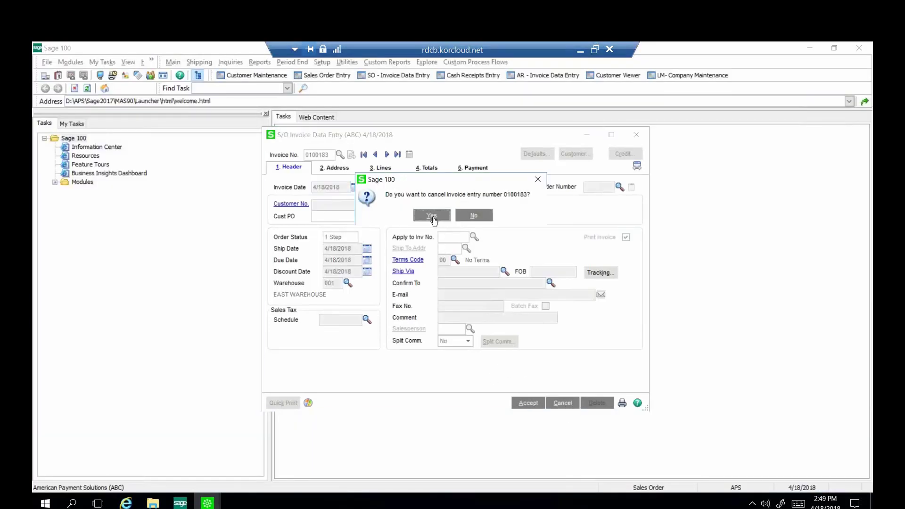
pyautogui.click(636, 135)
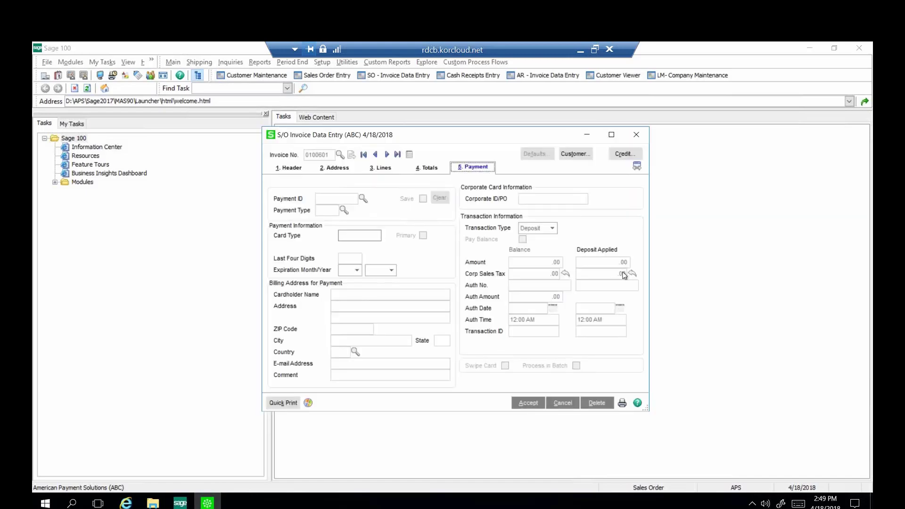
pyautogui.click(637, 135)
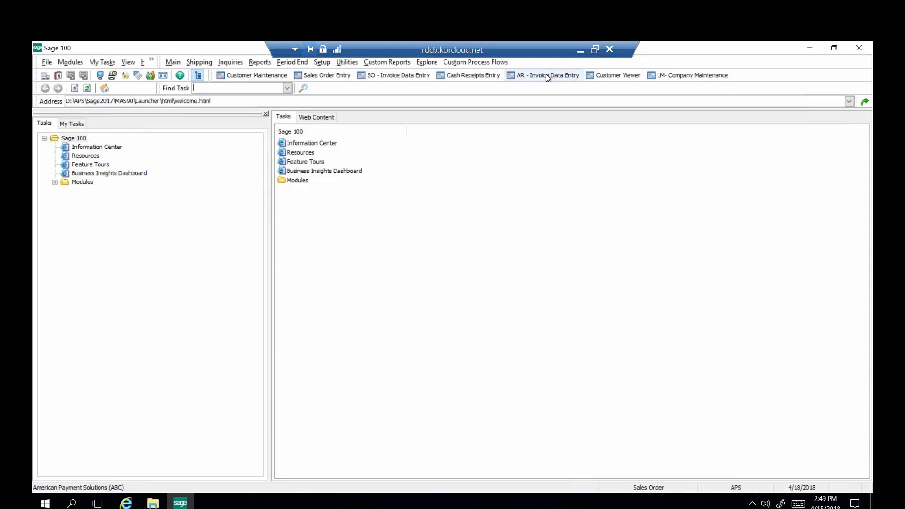
# Review the Customer Viewer invoice list through 0100602, close it, and start AR Invoice Data Entry.
pyautogui.click(611, 76)
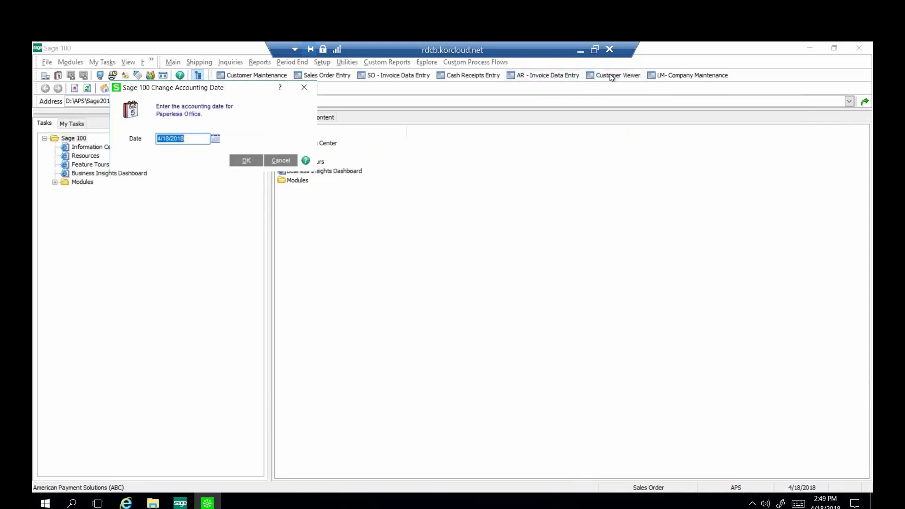
pyautogui.click(246, 161)
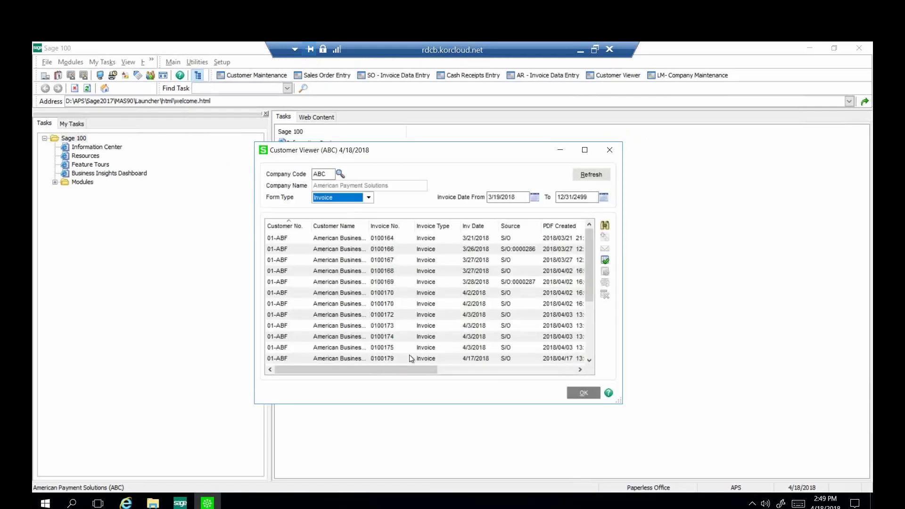
pyautogui.moveTo(402, 372); pyautogui.dragTo(557, 367)
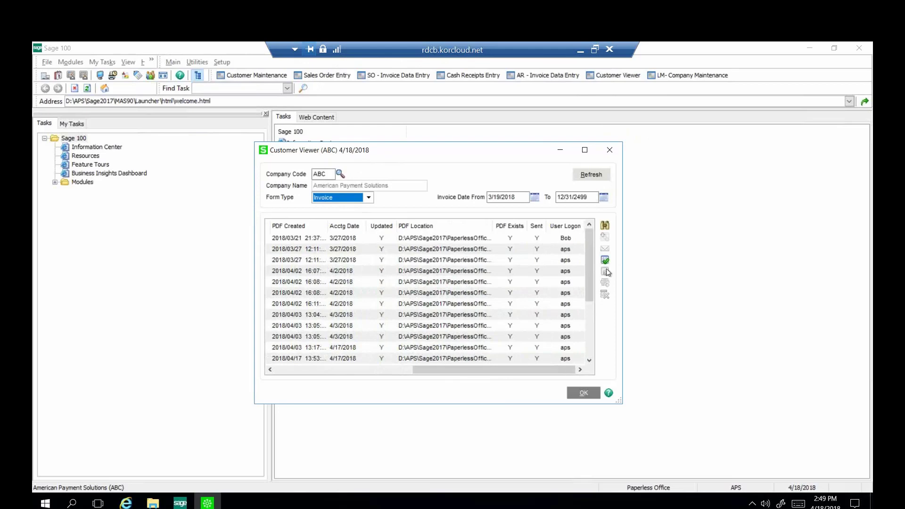
pyautogui.moveTo(592, 271); pyautogui.dragTo(584, 347)
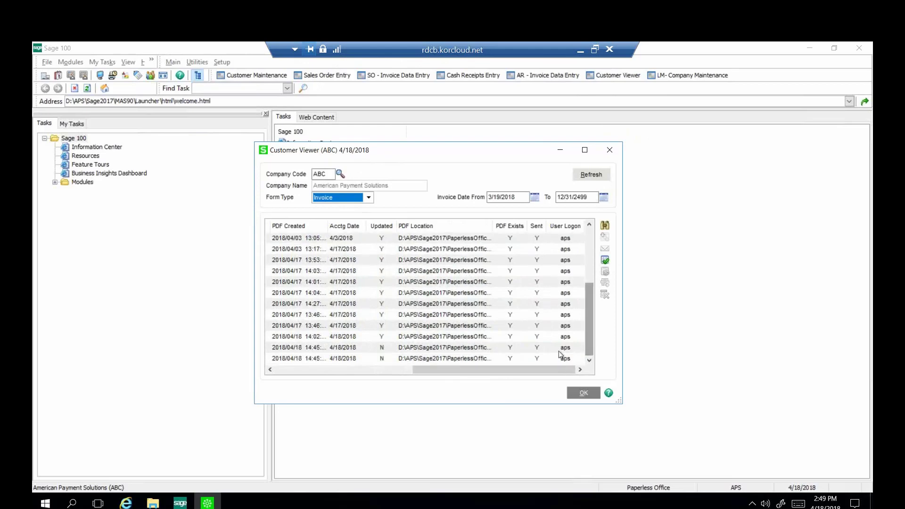
pyautogui.moveTo(517, 375); pyautogui.dragTo(341, 370)
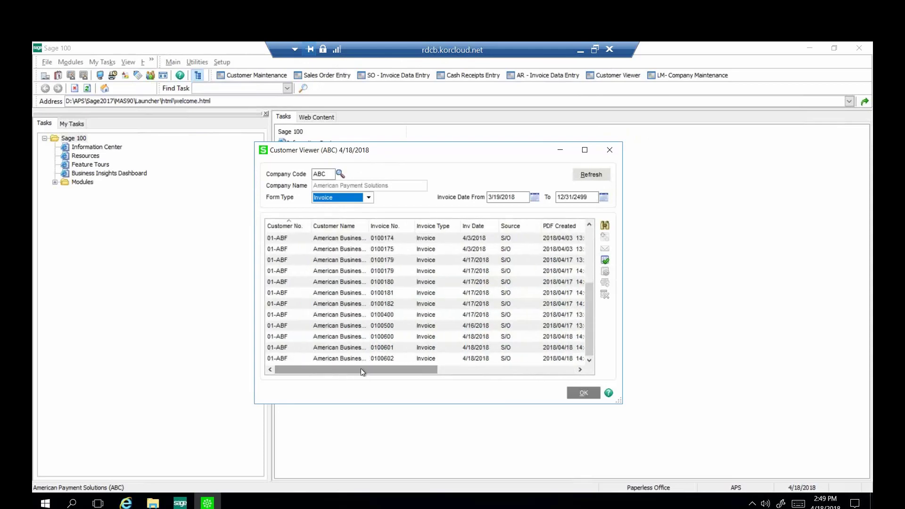
pyautogui.click(609, 151)
pyautogui.click(542, 76)
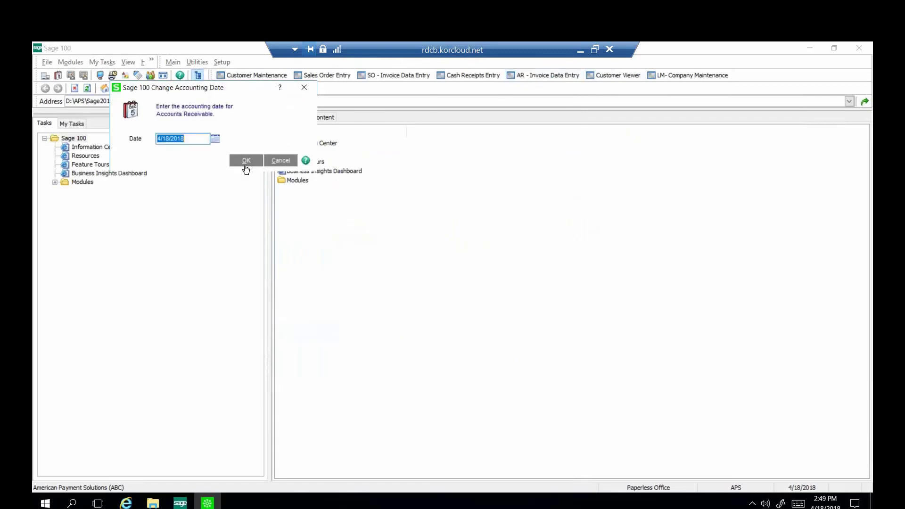
# Start deposit 00109 in batch 00084, retrieve APS Click to Pay transactions, and end on the record-length error.
pyautogui.click(288, 163)
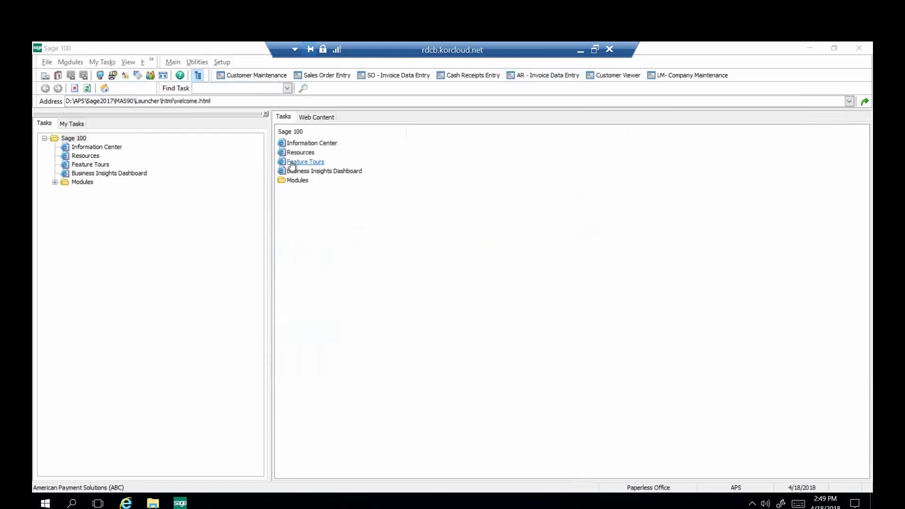
pyautogui.click(465, 76)
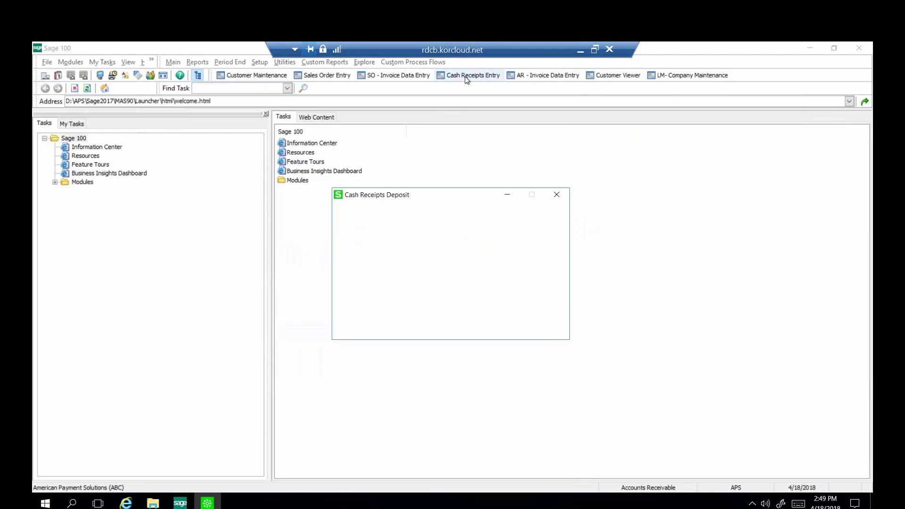
pyautogui.click(425, 186)
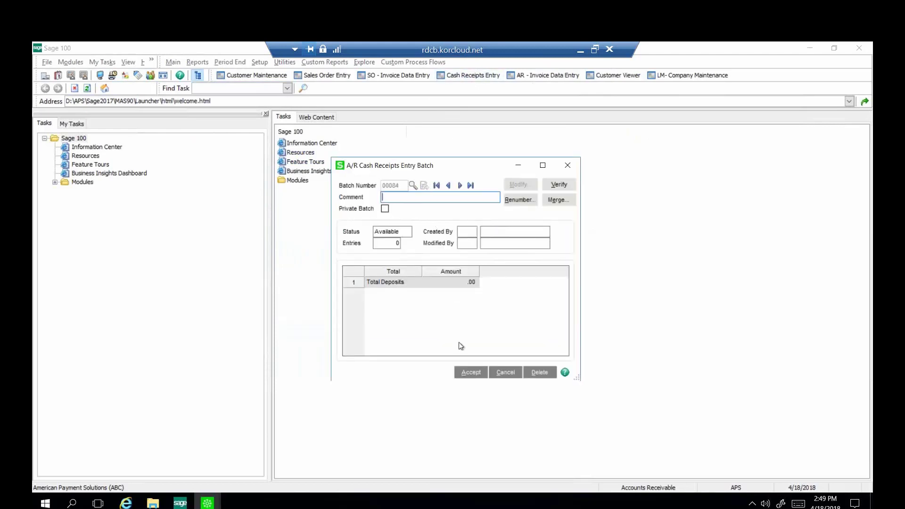
pyautogui.click(469, 373)
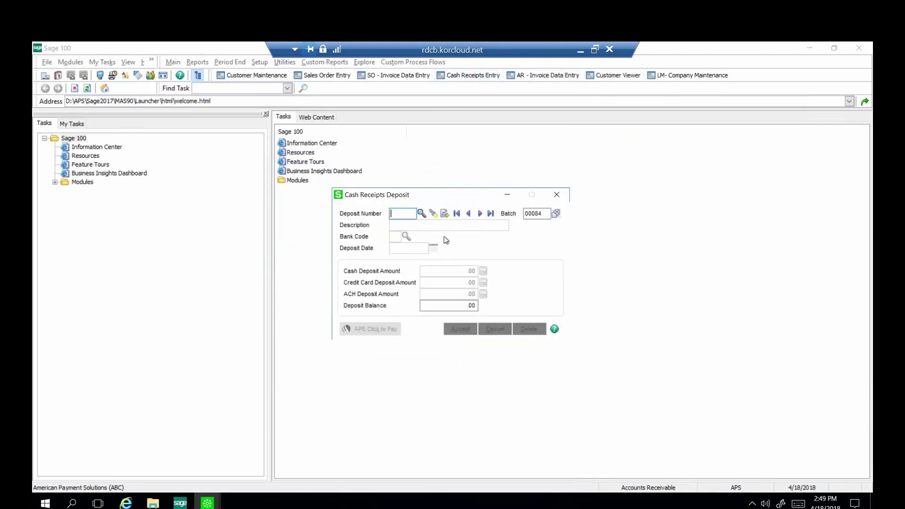
pyautogui.click(444, 214)
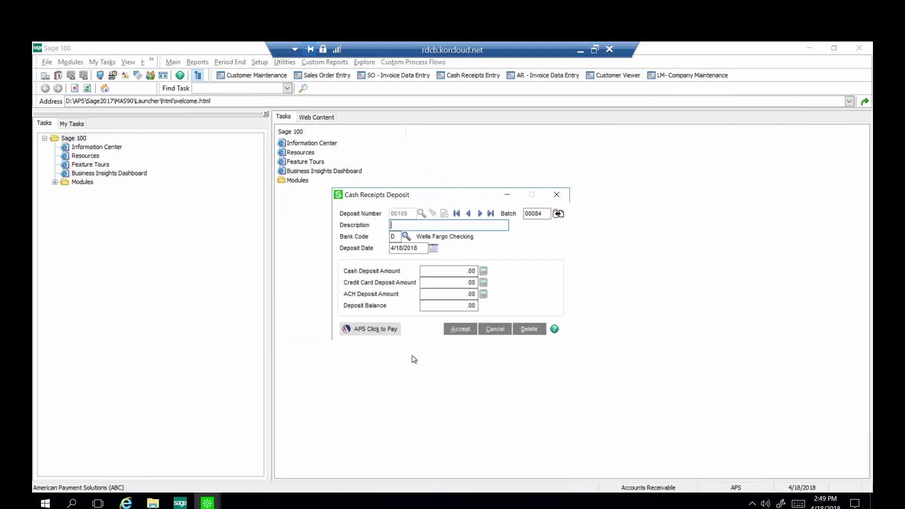
pyautogui.click(378, 332)
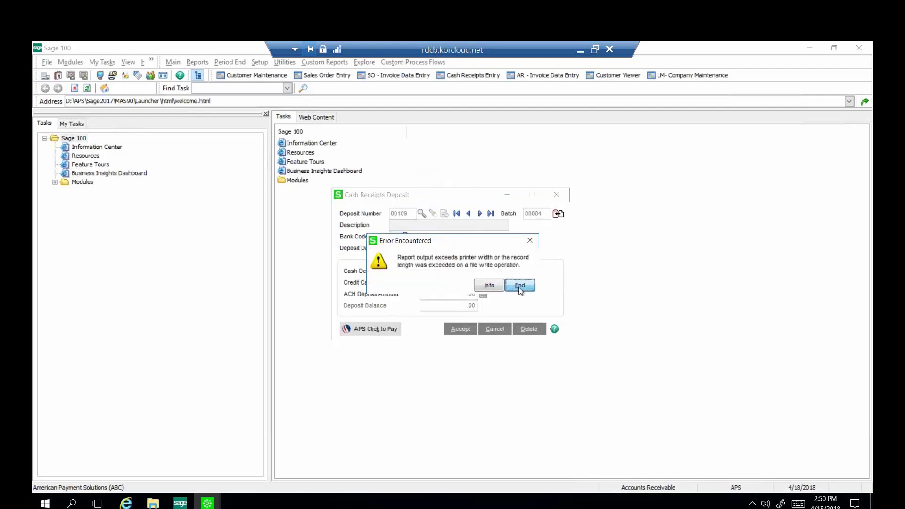
pyautogui.click(519, 285)
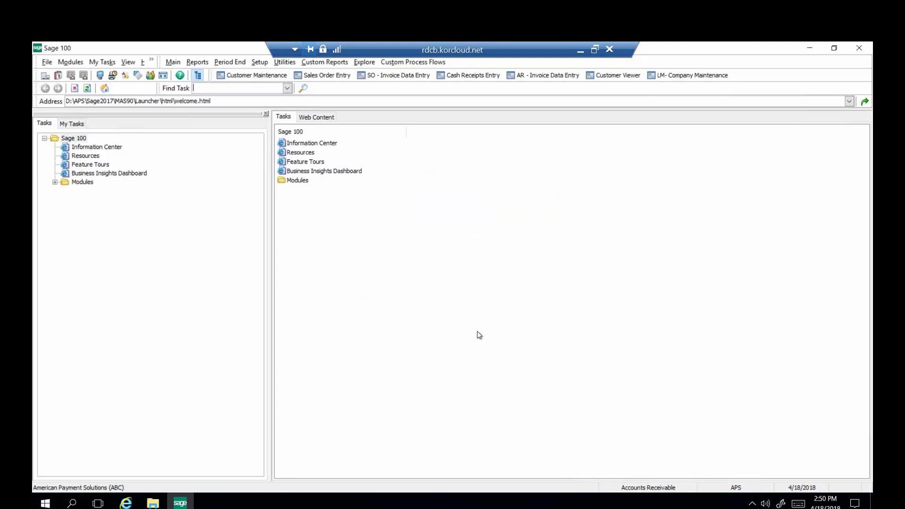